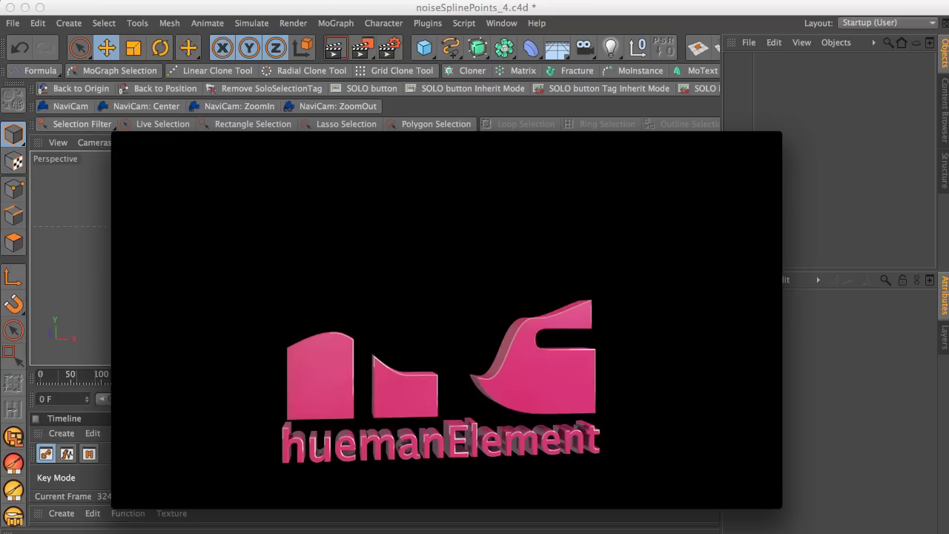
Play the hE_prez.mov preview of the finished logo animation and put its window away
mouse_move(469, 426)
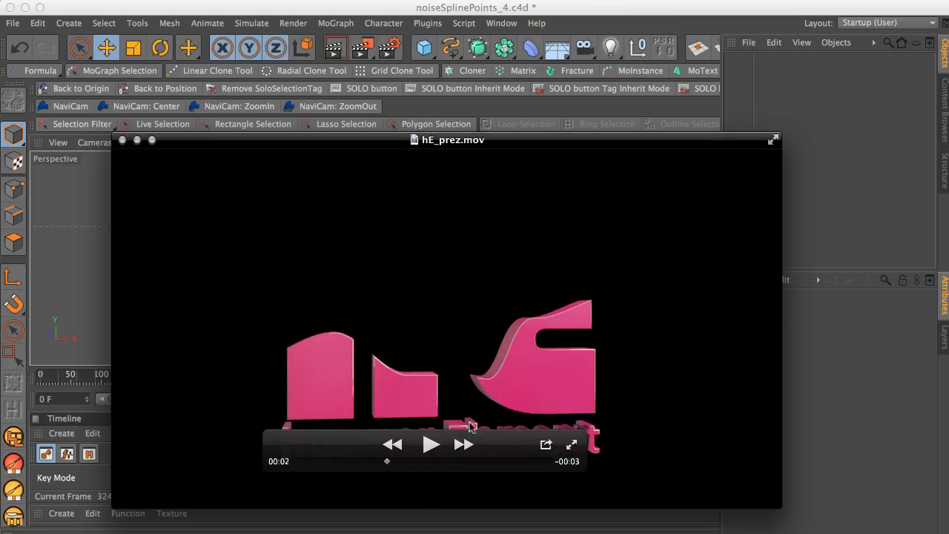
left_click(430, 444)
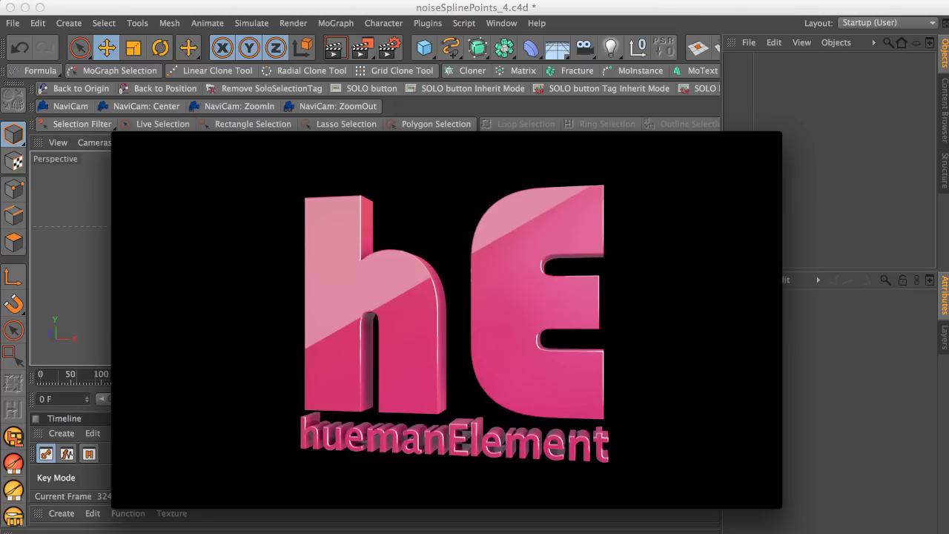
mouse_move(275, 345)
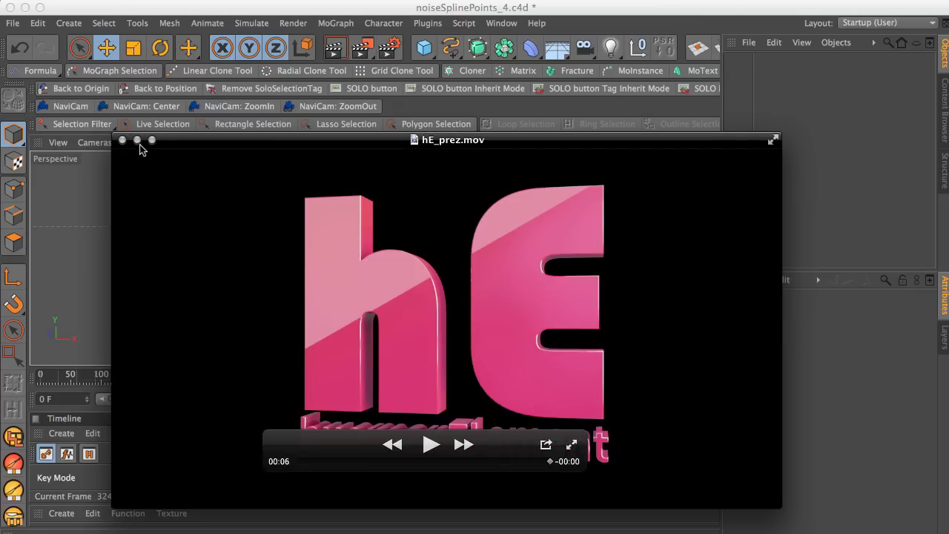
left_click(137, 139)
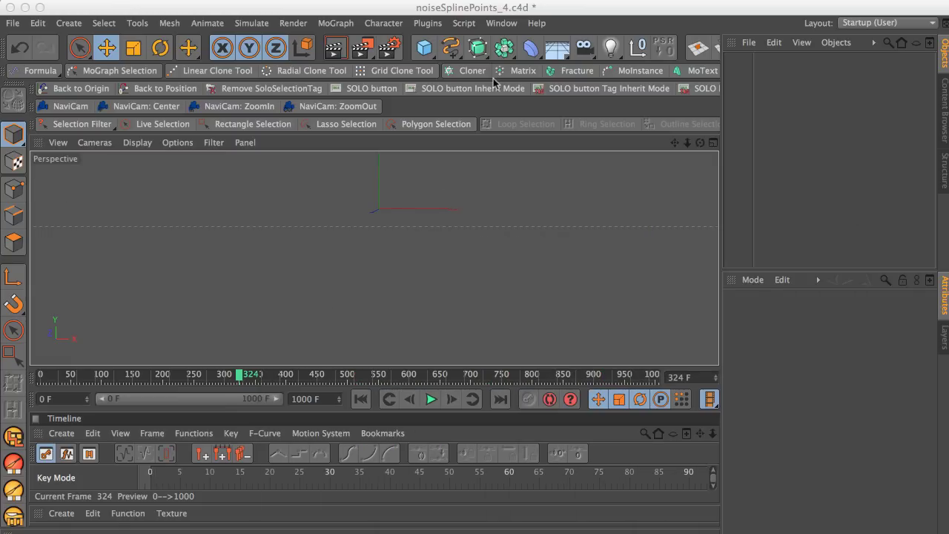
Add a circle spline and a rectangle spline, and move the rectangle straight down to just below the circle
left_click(460, 55)
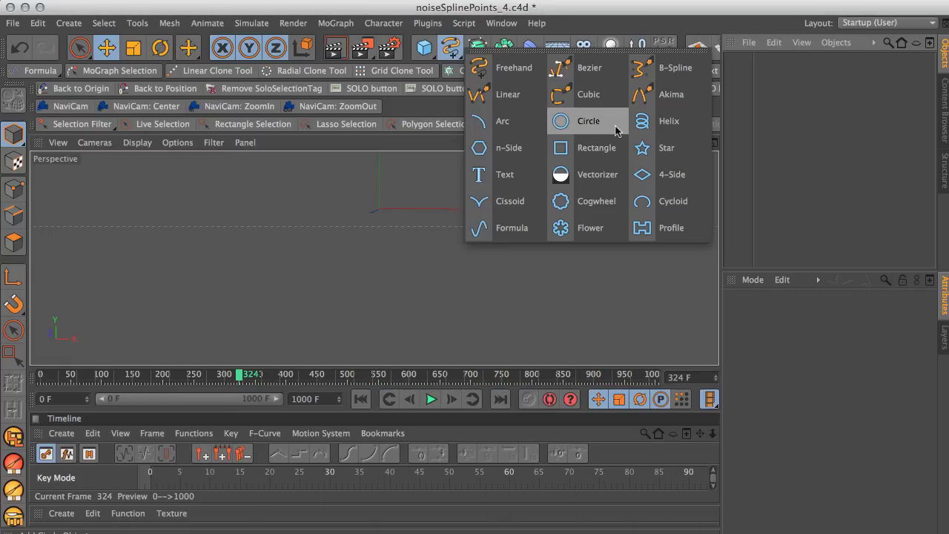
left_click(608, 129)
left_click(450, 47)
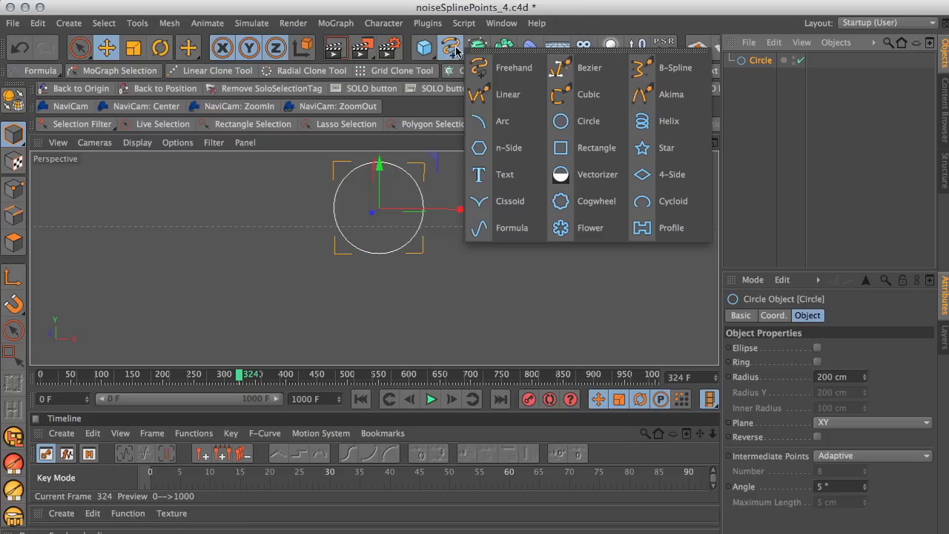
left_click(593, 148)
left_click_drag(379, 167, 420, 255)
left_click_drag(493, 251, 373, 249, "alt")
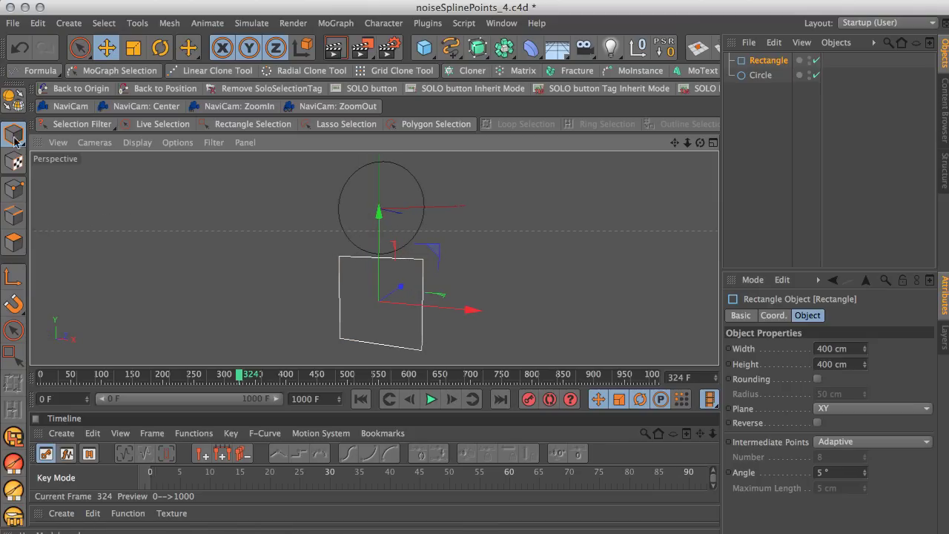
Convert the rectangle into an editable spline and select its corner points one after another to check them, then deselect
left_click(13, 189)
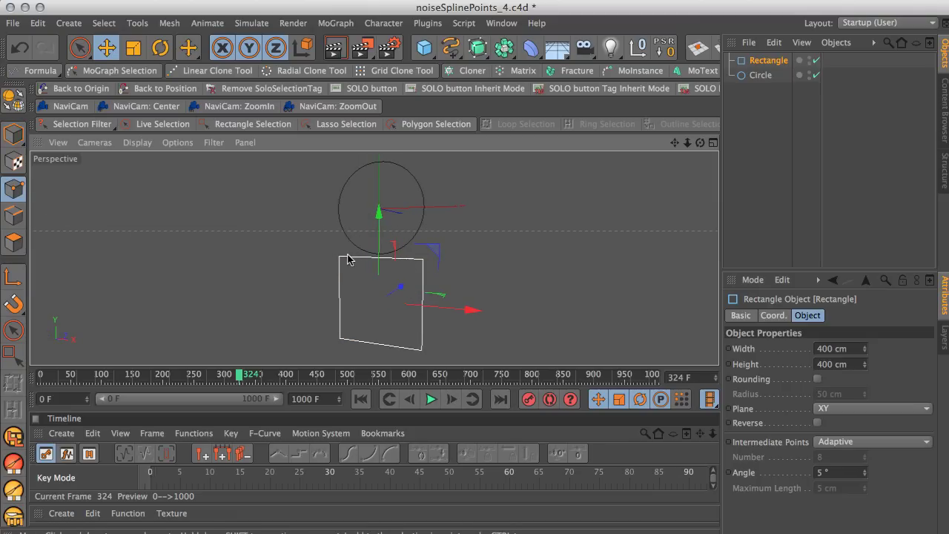
left_click(13, 103)
left_click(339, 257)
left_click(422, 350)
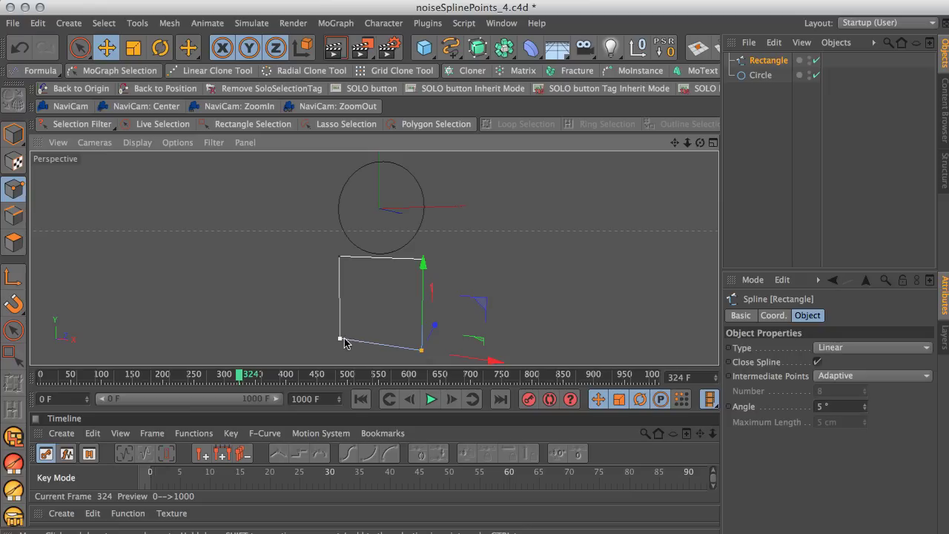
left_click(340, 338)
left_click(422, 259)
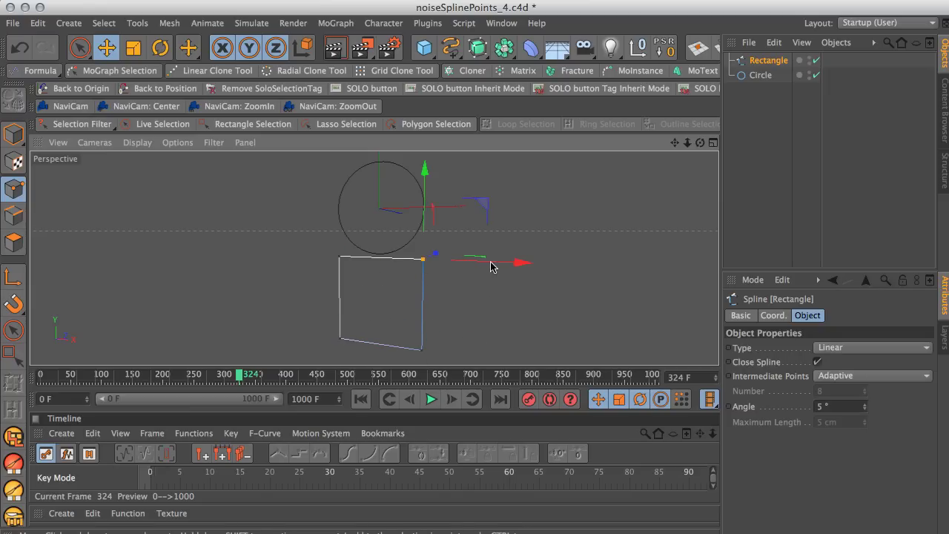
left_click(559, 223)
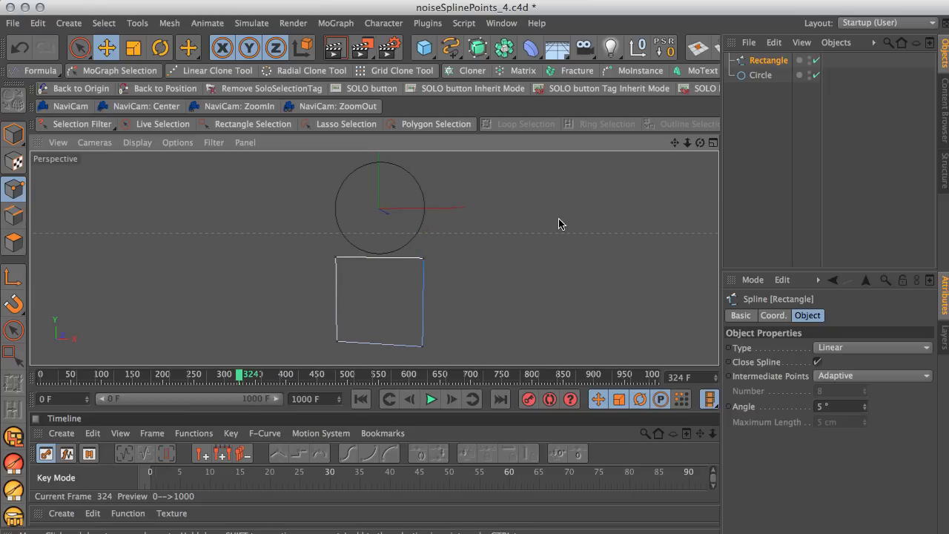
Add a Spline Mask and make the rectangle and the circle its children
left_click(506, 50)
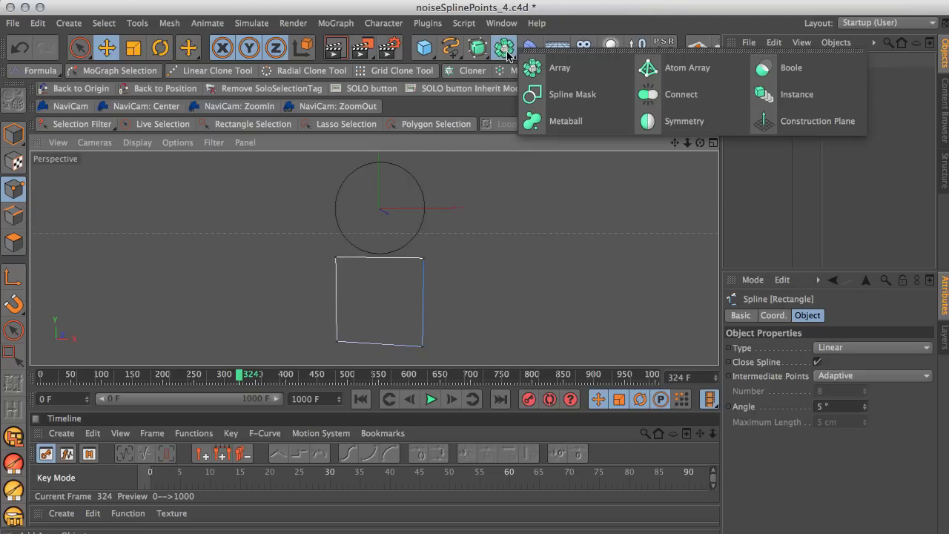
left_click(573, 94)
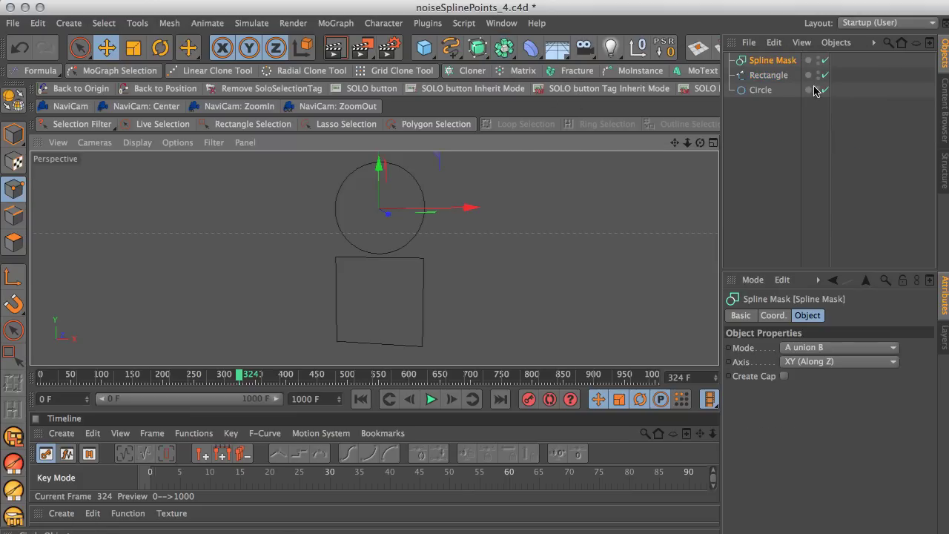
left_click(768, 75)
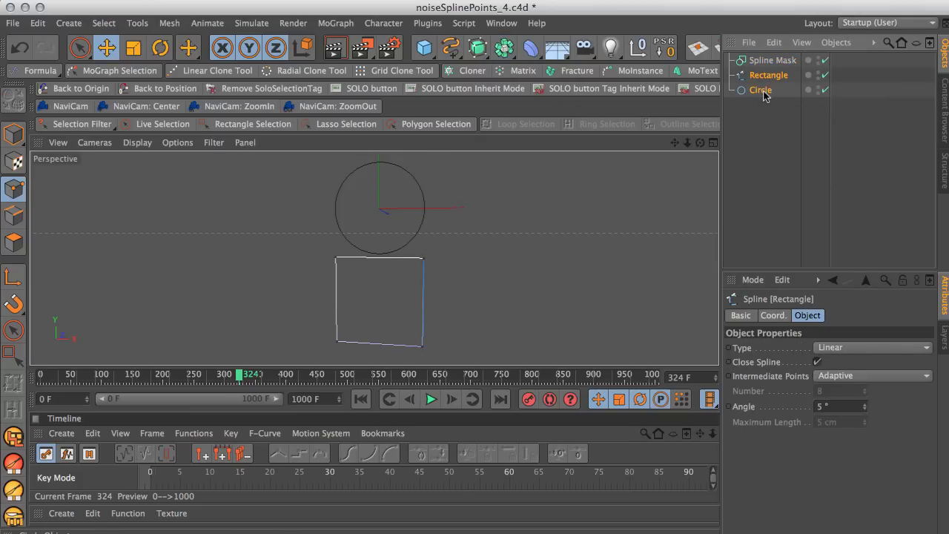
left_click(760, 90, "shift")
left_click_drag(763, 90, 767, 64)
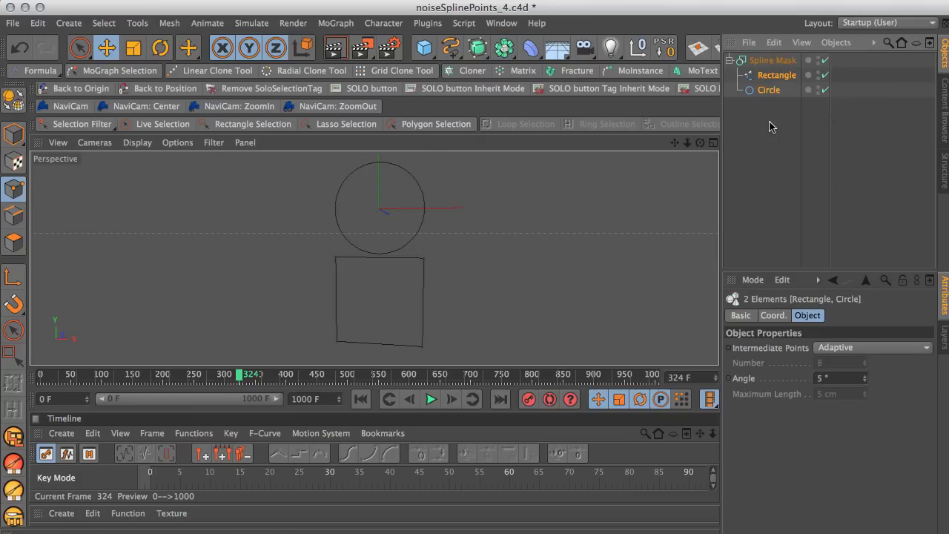
Move the whole rectangle up along Y so its upper part overlaps the lower part of the circle
left_click(774, 76)
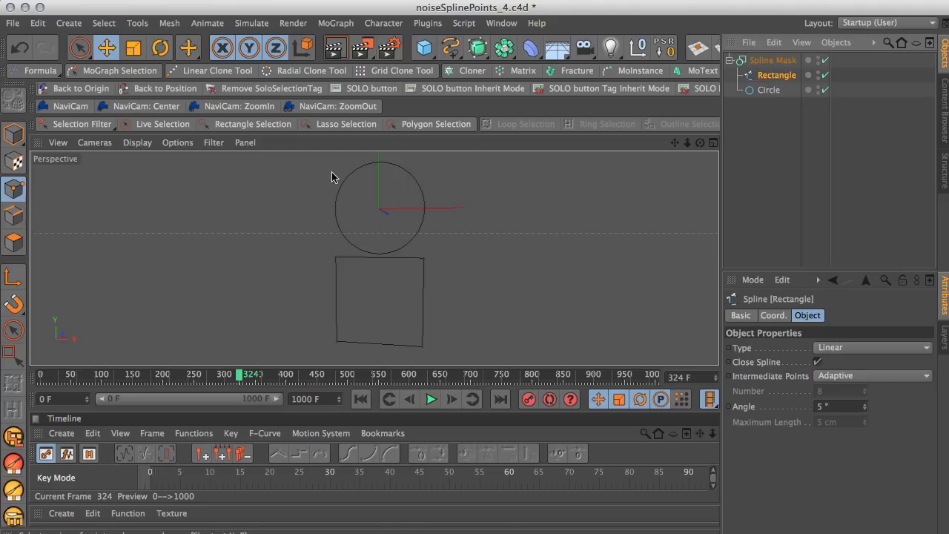
left_click(23, 141)
mouse_move(377, 213)
left_mouse_down()
mouse_move(383, 235)
mouse_move(378, 169)
mouse_move(378, 215)
left_mouse_up()
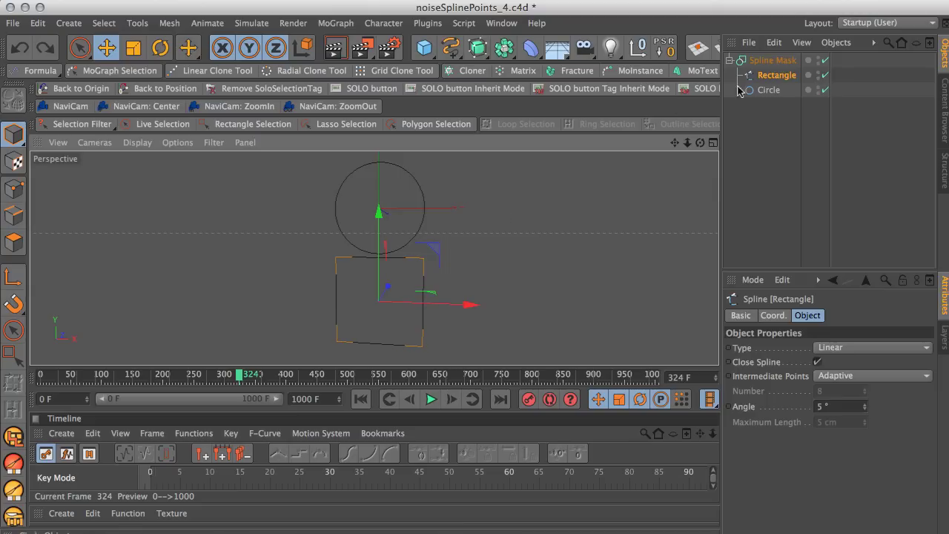
left_click(771, 61)
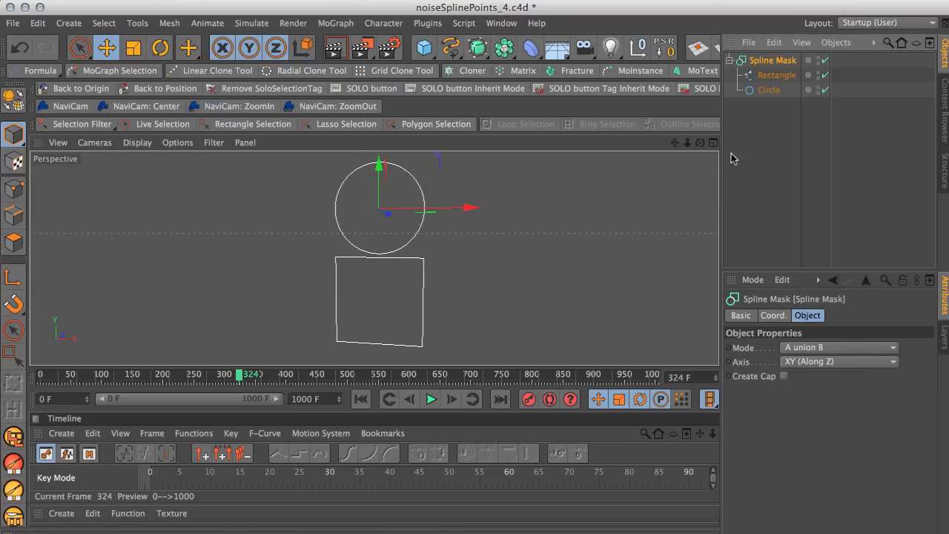
left_click(776, 75)
left_click_drag(377, 212, 380, 186)
left_click(474, 232)
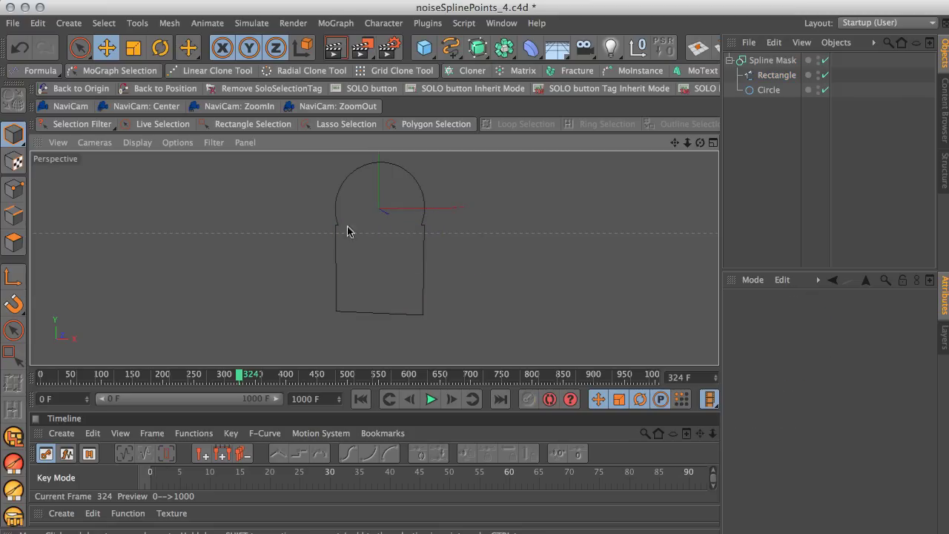
Try the Spline Mask's A subtract B mode and set its mode to A intersect B
left_click(763, 60)
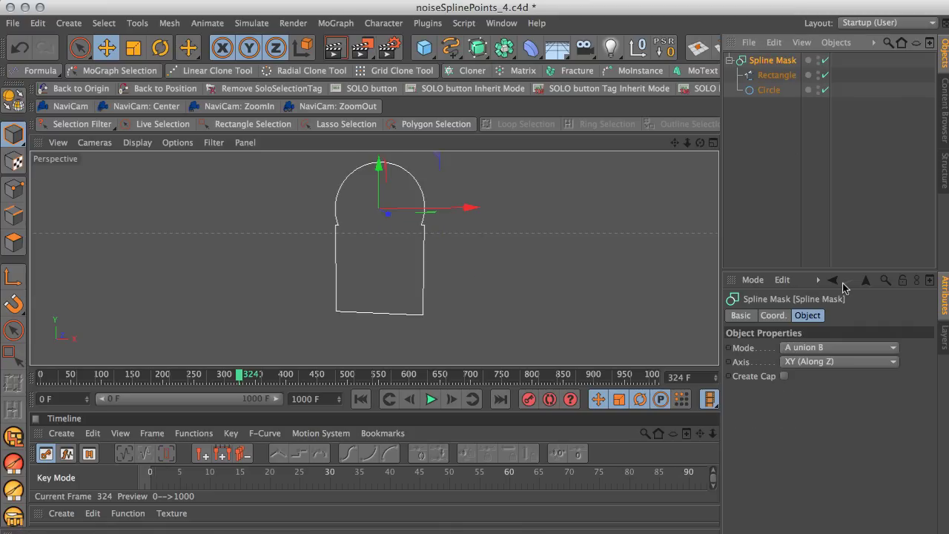
left_click(819, 349)
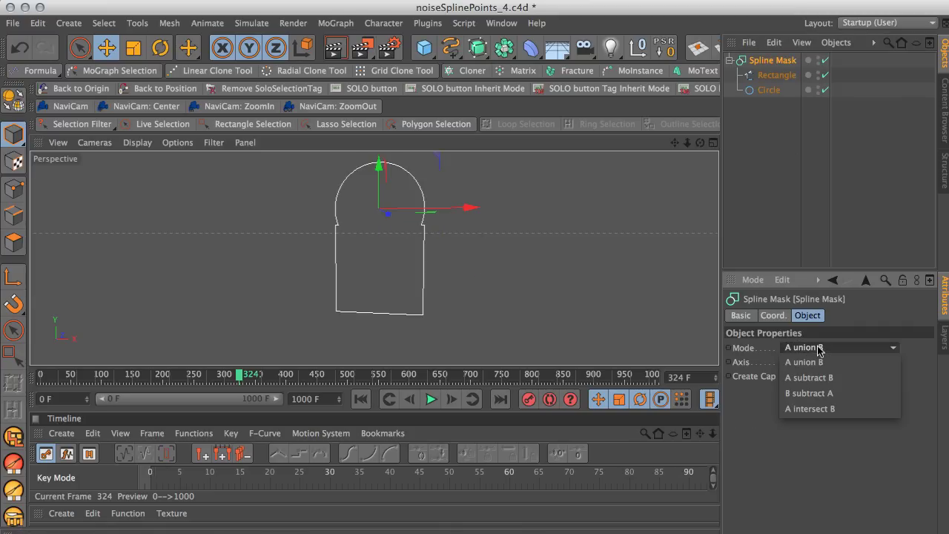
left_click(816, 412)
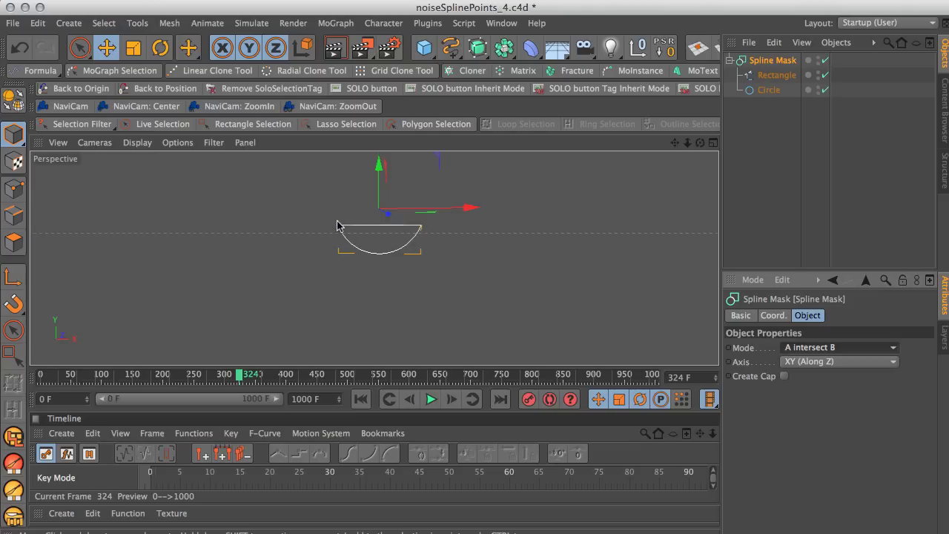
left_click(824, 349)
left_click(824, 378)
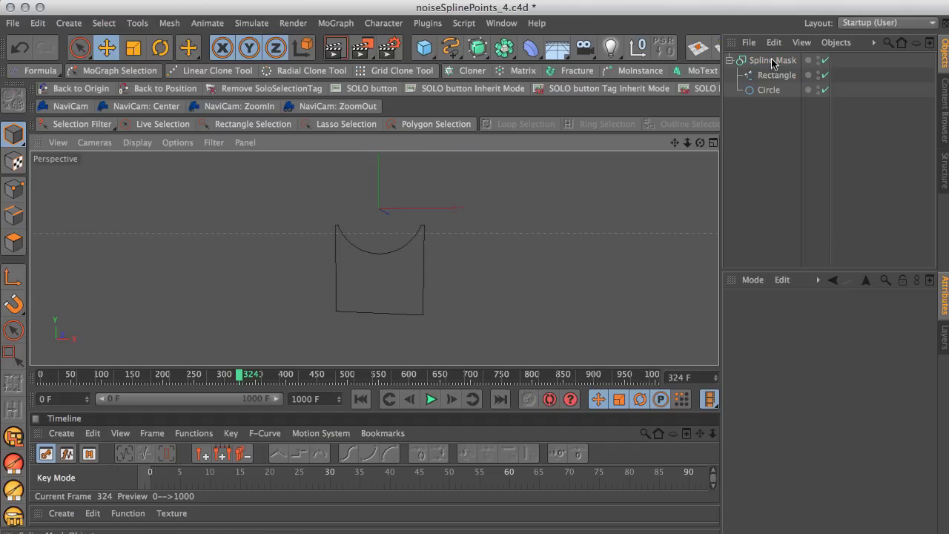
left_click(826, 349)
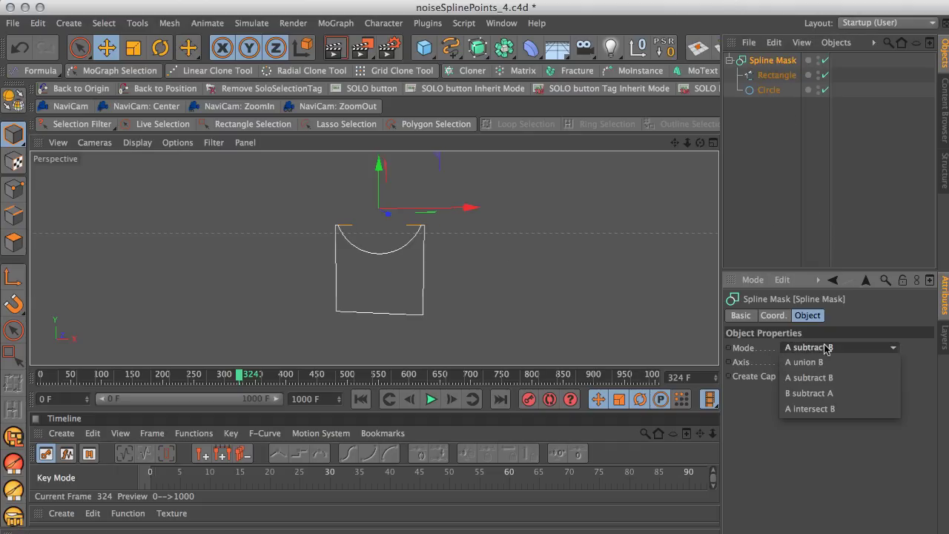
left_click(809, 408)
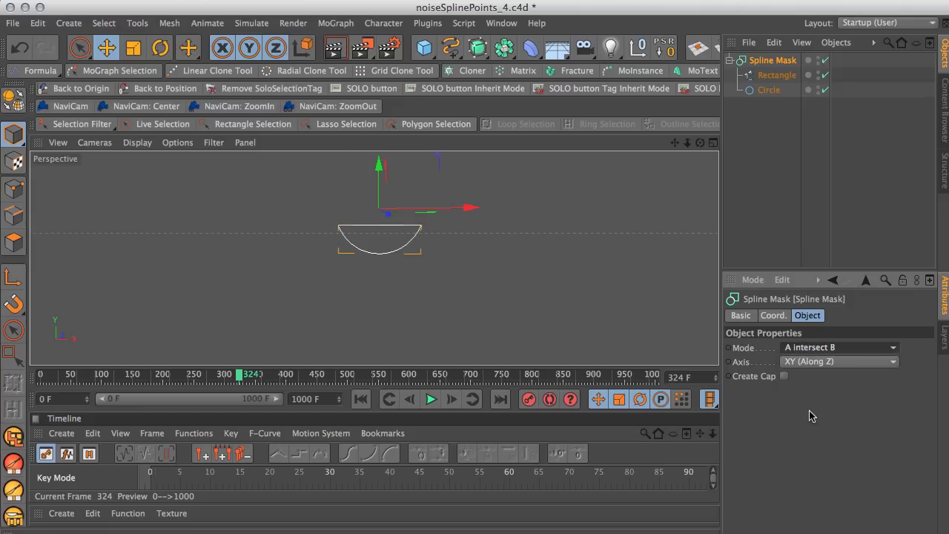
Disable the Spline Mask to show the full circle and rectangle splines
left_click(825, 61)
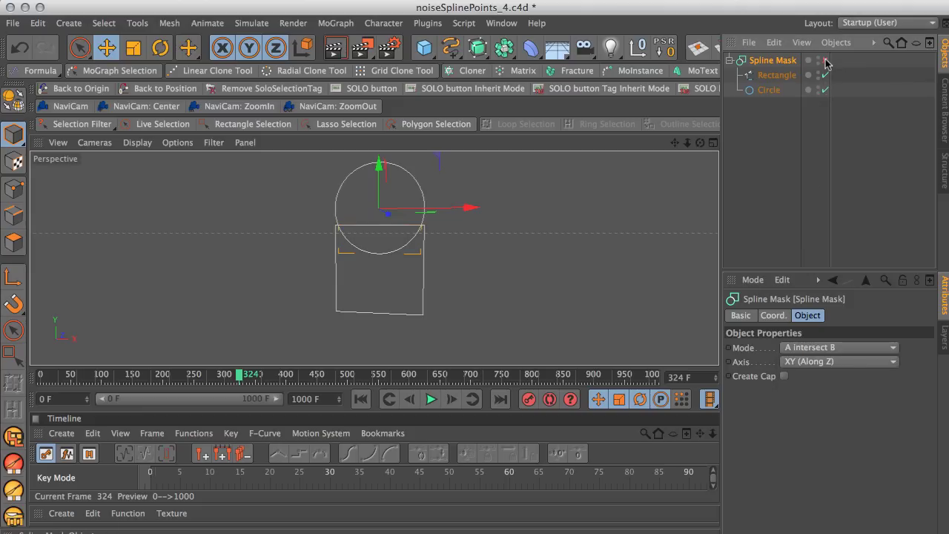
left_click(508, 223)
scroll(460, 259, "up", 3)
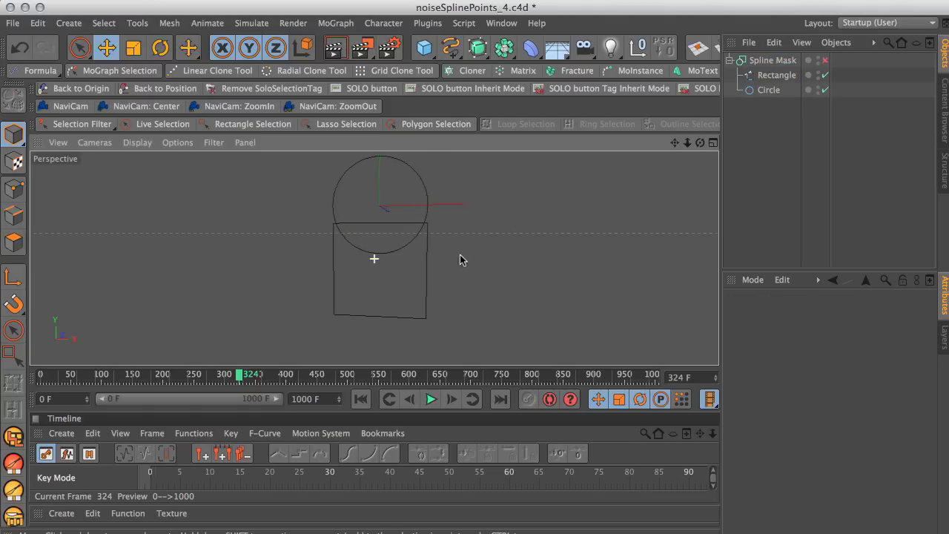
Select the rectangle's two upper corner points and subdivide the edge between them with 4 subdivisions
left_click(767, 76)
scroll(566, 226, "down", 1)
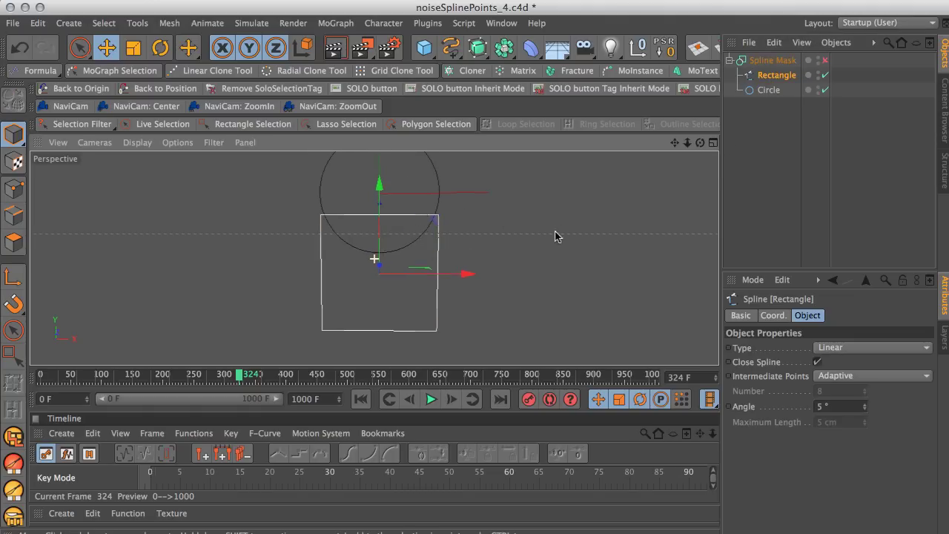
left_click(14, 190)
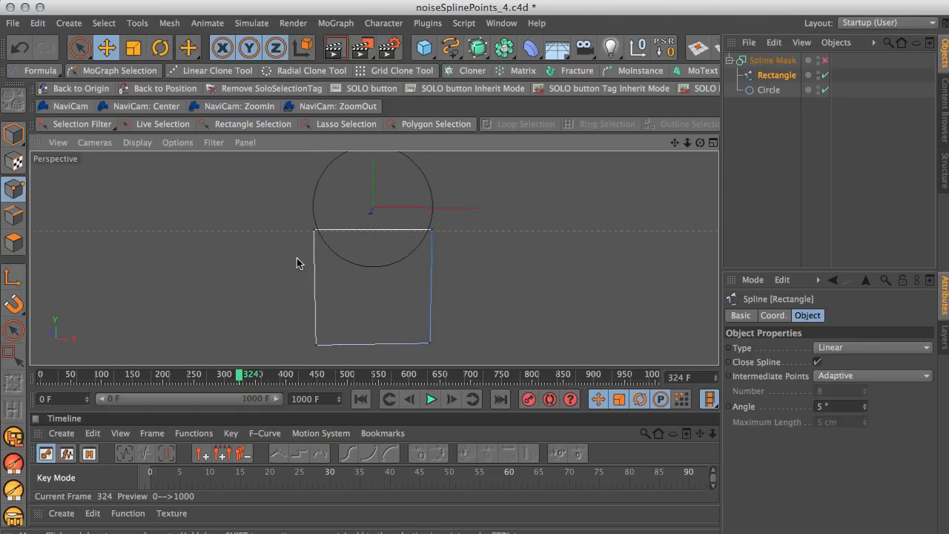
left_click(313, 230)
left_click(433, 231, "shift")
left_click_drag(489, 269, 452, 282, "alt")
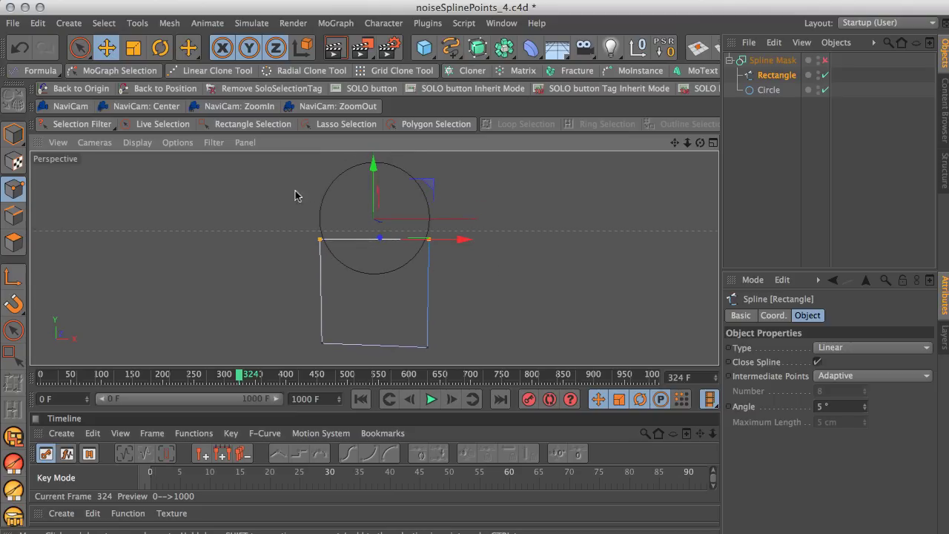
left_click(169, 23)
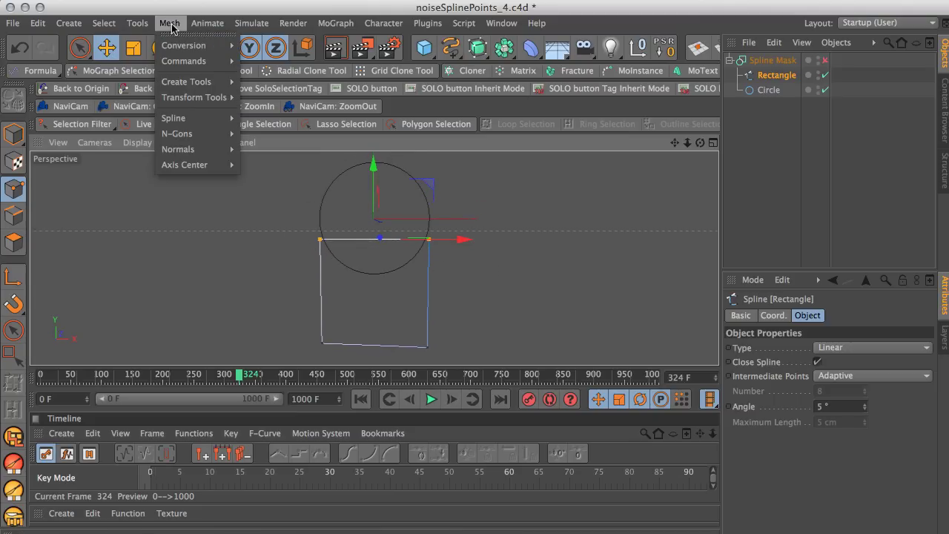
mouse_move(178, 66)
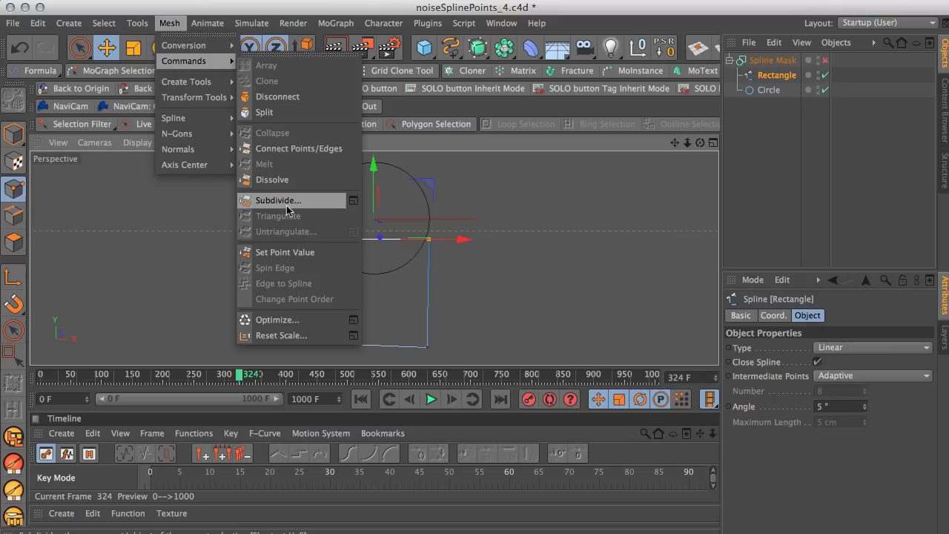
left_click(351, 202)
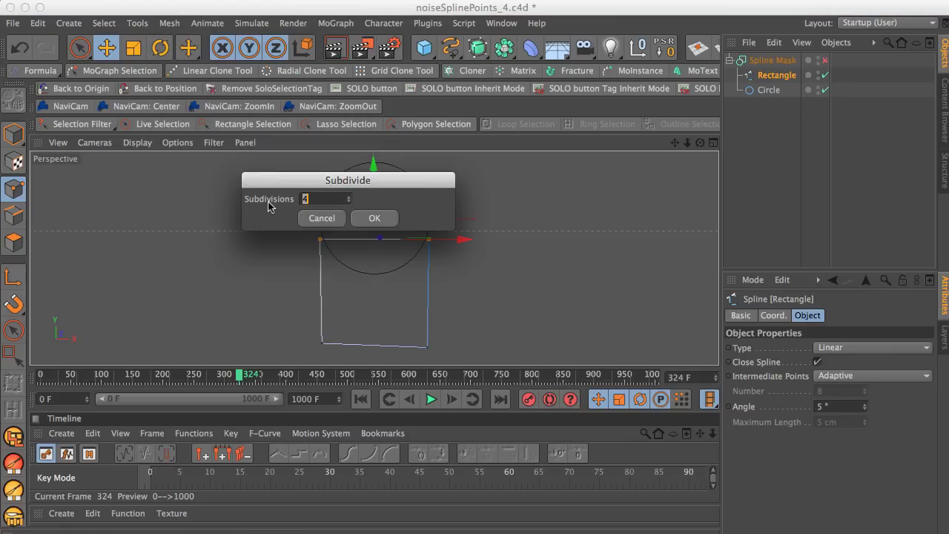
left_click(378, 218)
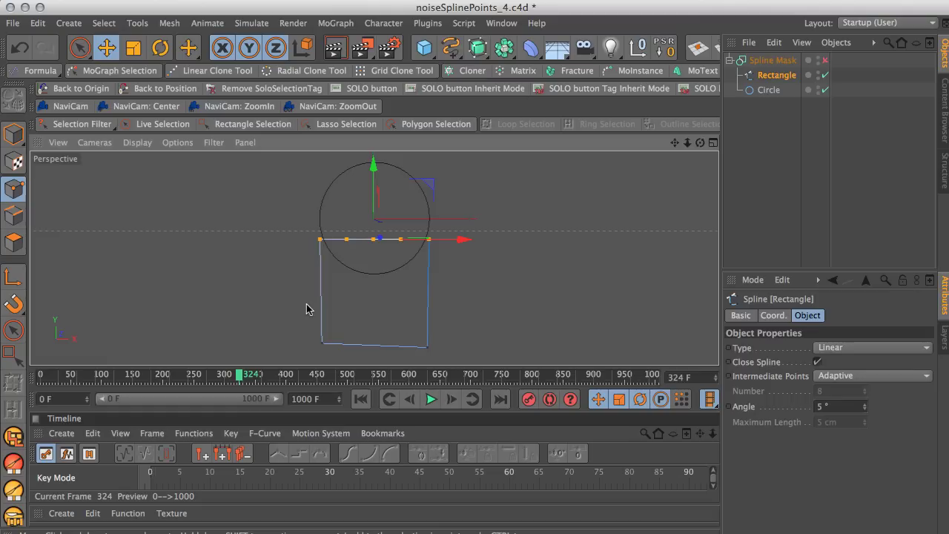
scroll(335, 296, "up", 4)
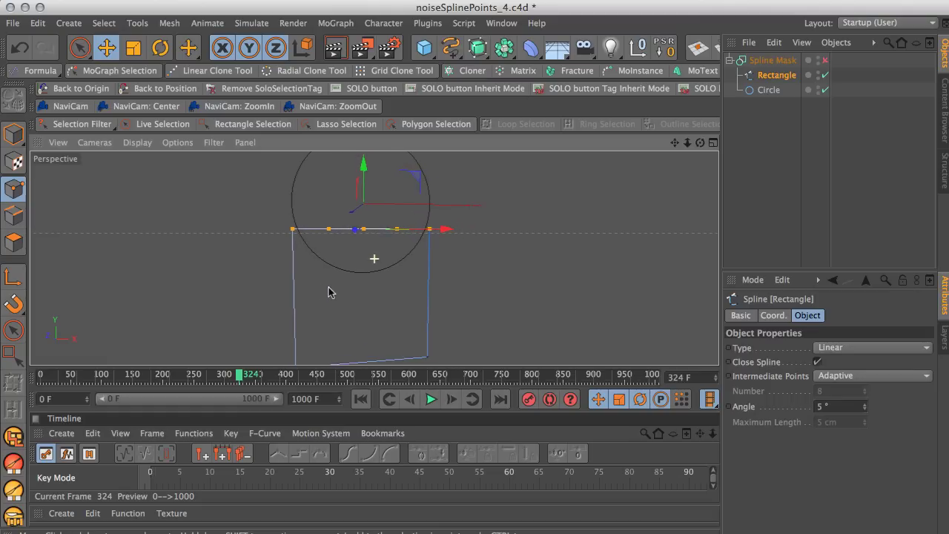
Add a Formula deformer and make it a child of the Rectangle
scroll(330, 292, "down", 3)
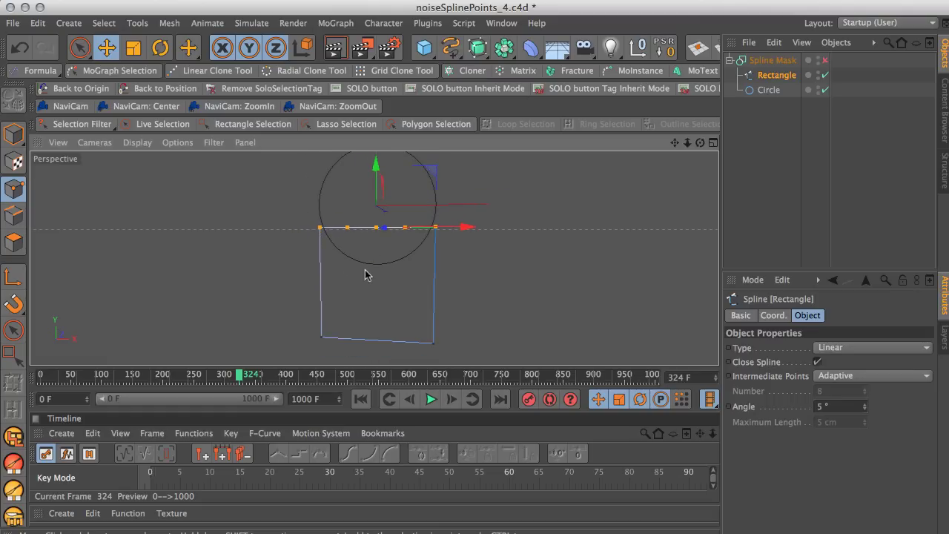
left_click_drag(365, 275, 372, 285, "alt")
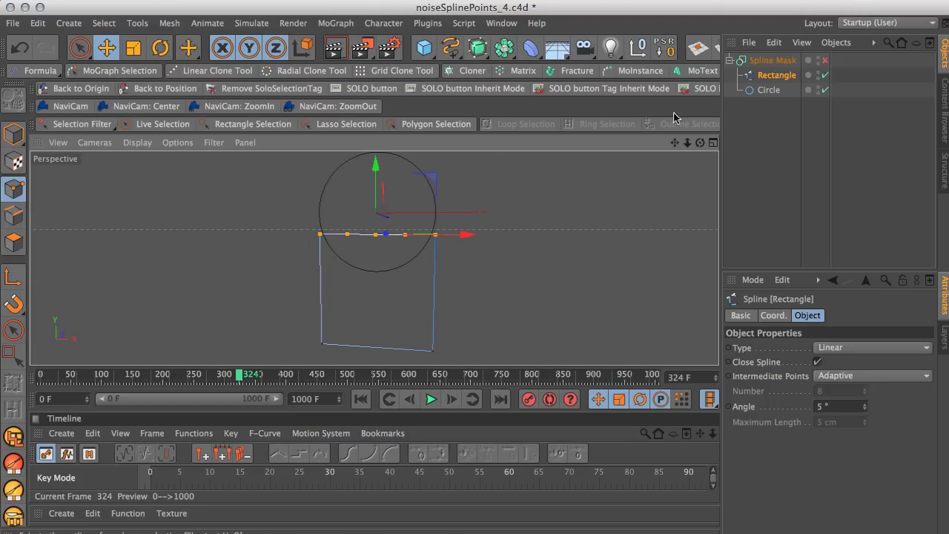
left_click(531, 49)
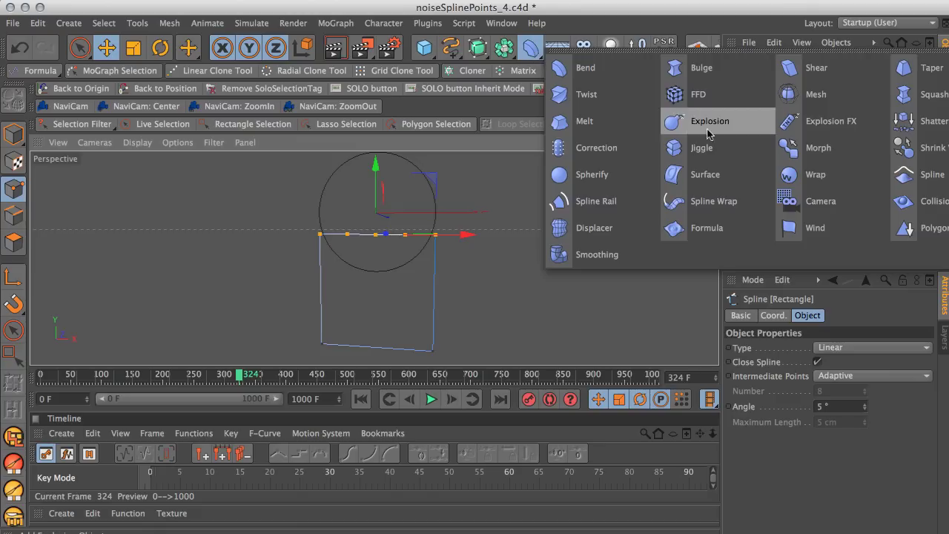
left_click(709, 234)
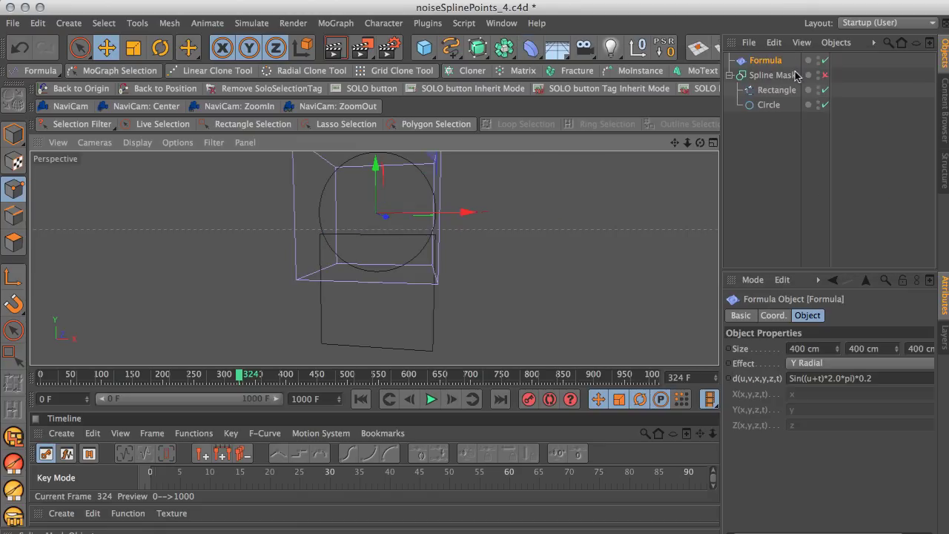
left_click(763, 63)
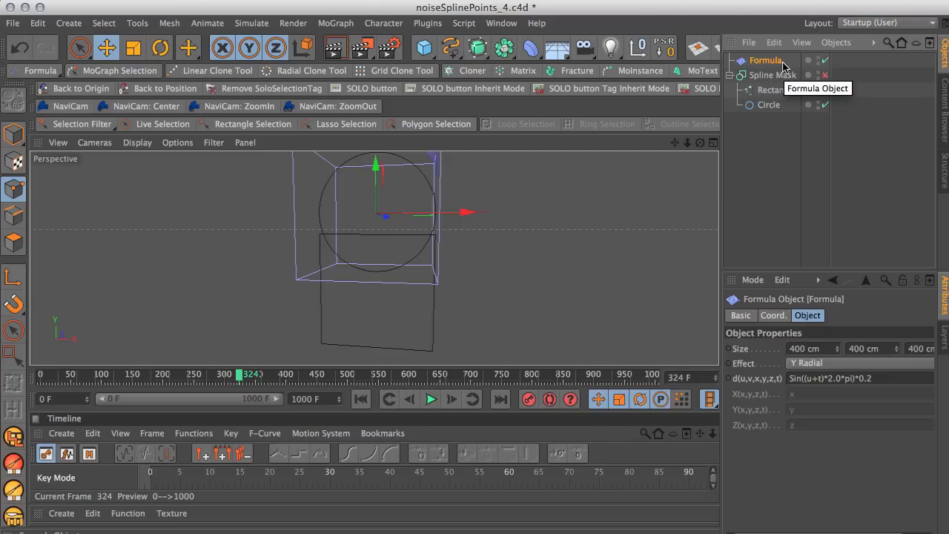
left_click_drag(755, 65, 775, 95)
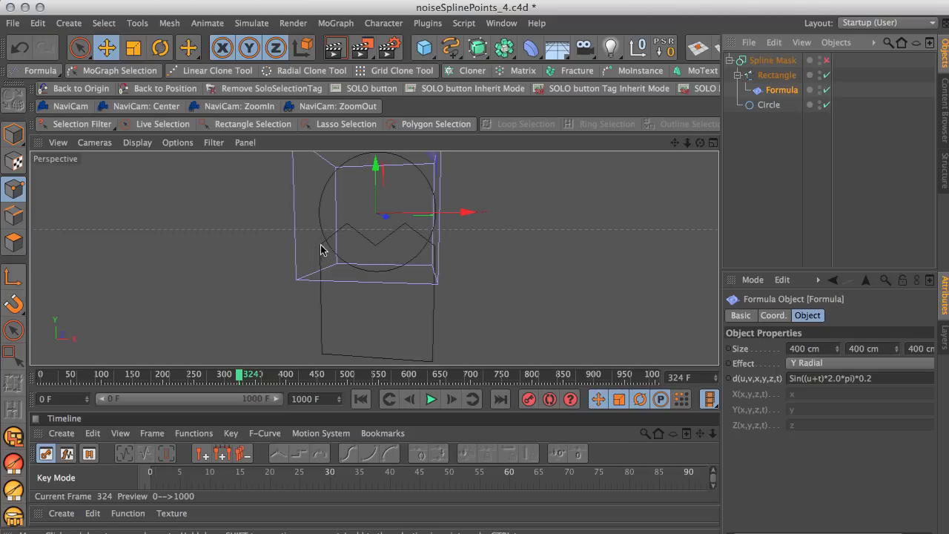
Preview the Formula deformation in playback, temporarily enabling the Spline Mask to check the masked shape
left_click(431, 399)
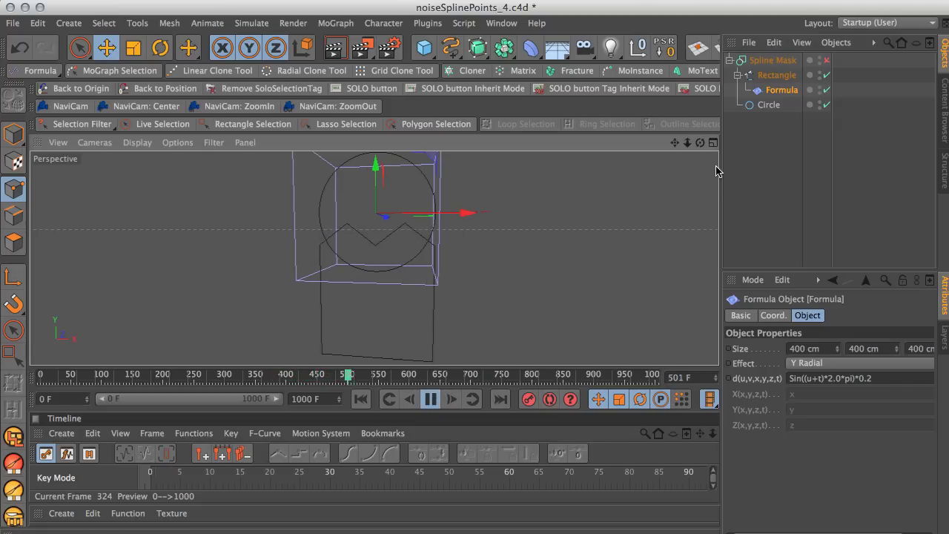
left_click(826, 61)
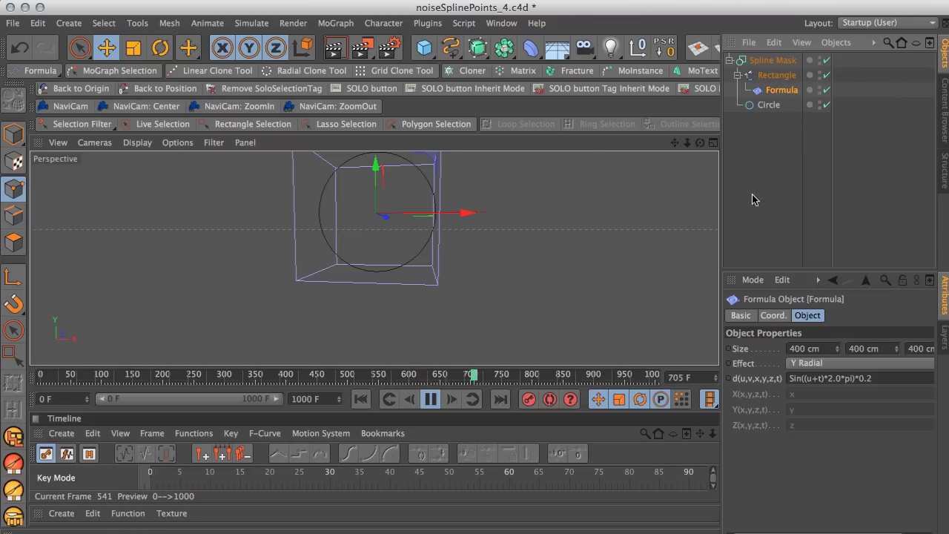
key("F8")
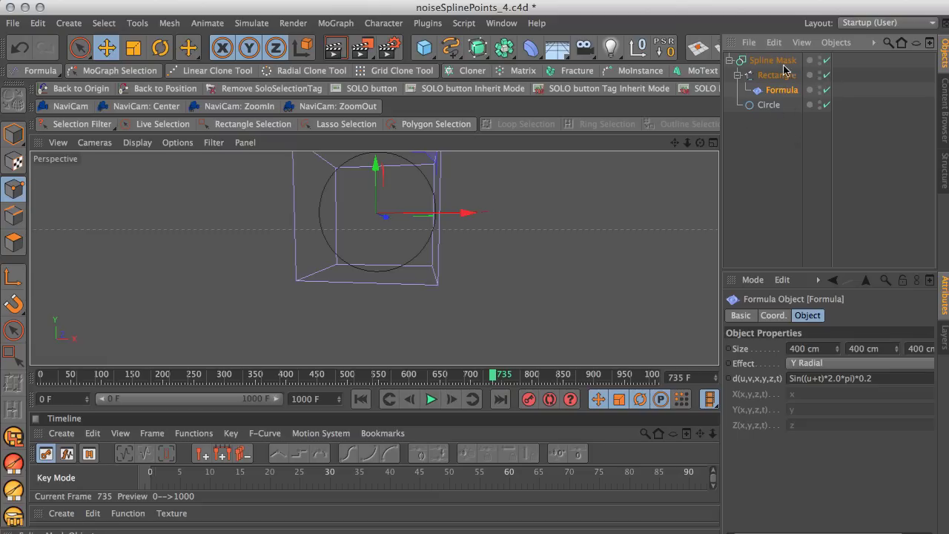
left_click(826, 62)
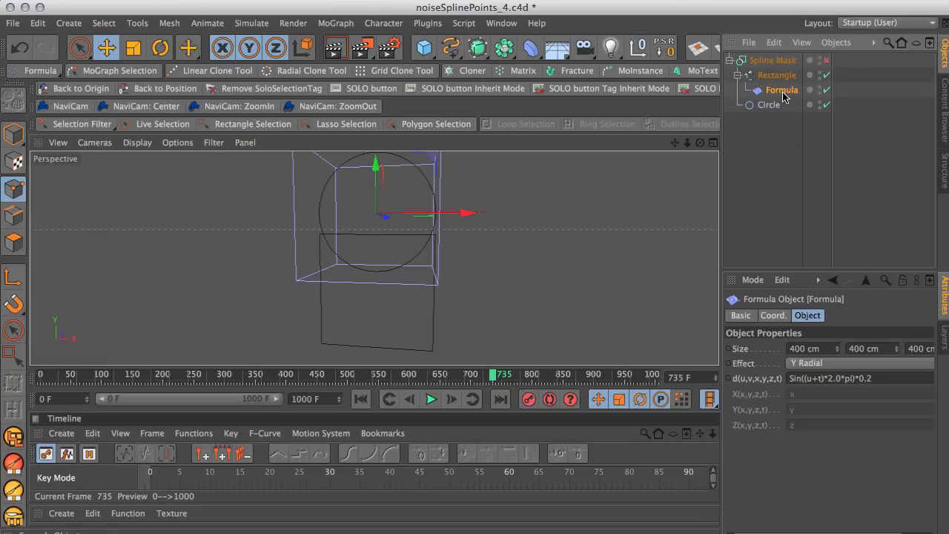
Move the Formula deformer out of the hierarchy, disable it, and enable the Spline Mask
left_click_drag(782, 95, 786, 159)
left_click(826, 105)
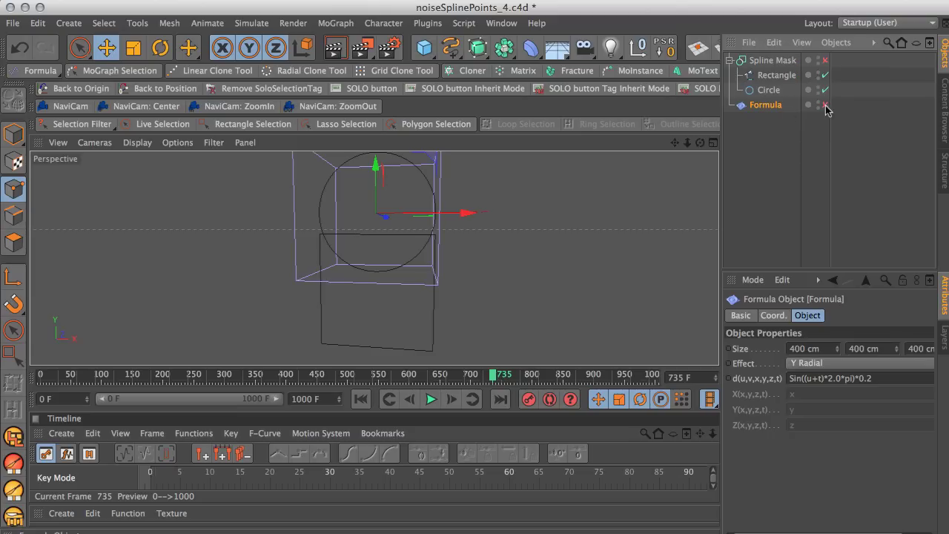
left_click(772, 61)
left_click(825, 60)
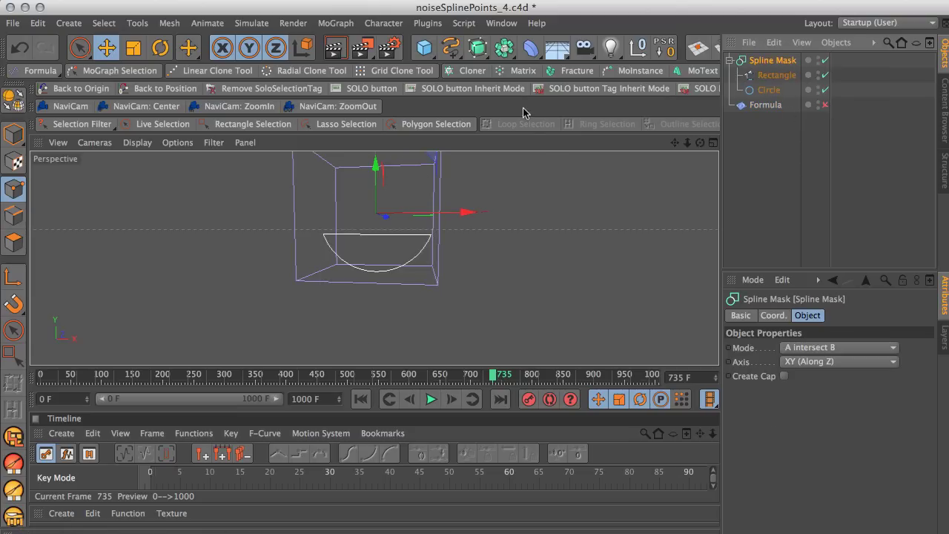
Add an Extrude NURBS and make the Spline Mask its child to extrude the masked shape
left_click_drag(480, 49, 665, 71)
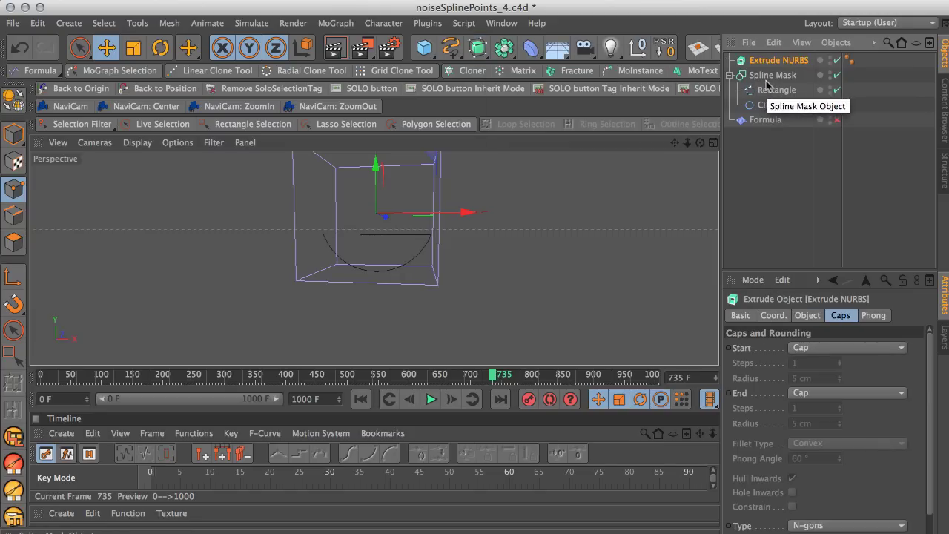
mouse_move(766, 81)
left_mouse_down()
mouse_move(779, 84)
mouse_move(791, 63)
mouse_move(773, 77)
mouse_move(774, 65)
left_mouse_up()
left_click_drag(514, 206, 489, 310, "alt")
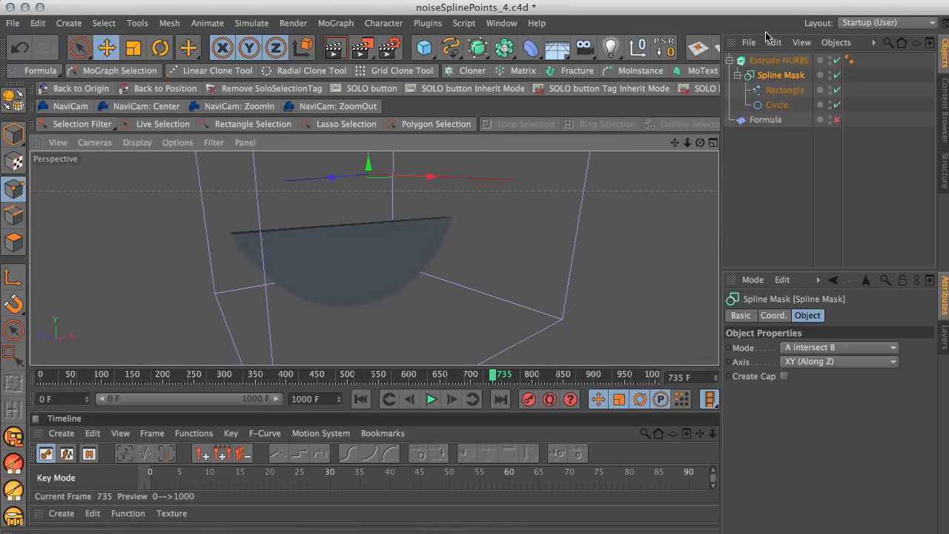
Try Fillet for the start of the Extrude NURBS and set its start cap to Fillet Cap
left_click(779, 61)
left_click(830, 348)
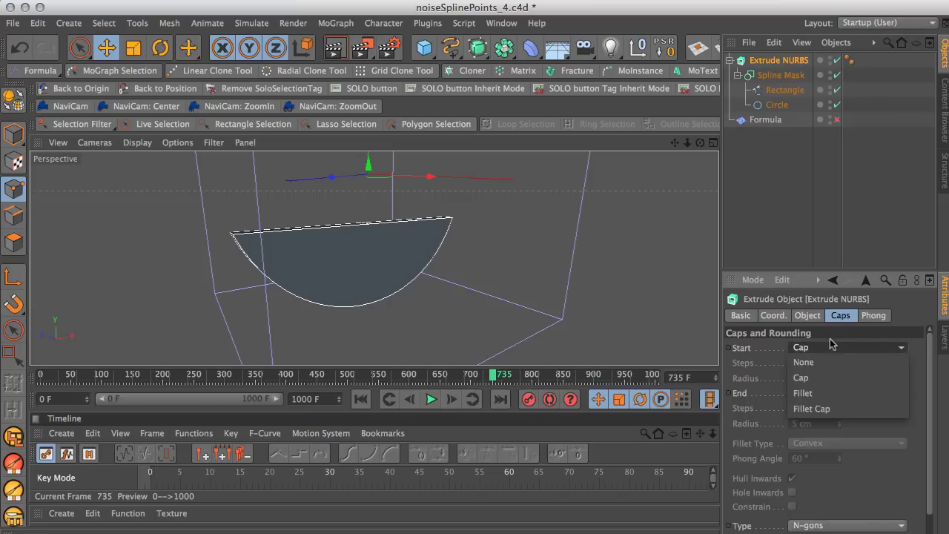
left_click(817, 394)
left_click(815, 348)
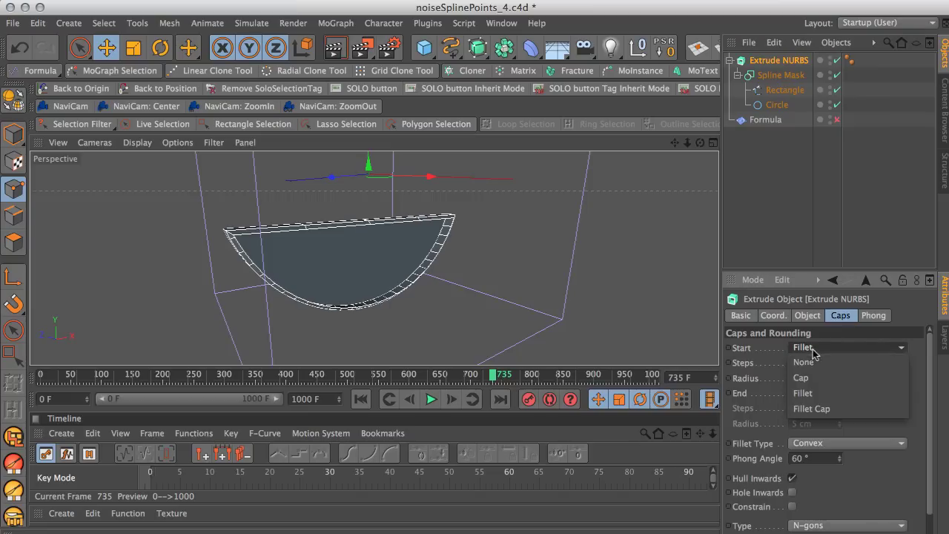
left_click(815, 408)
left_click_drag(419, 326, 474, 218, "alt")
left_click_drag(591, 242, 349, 307, "alt")
Try the Spline Mask's A union B mode and set its mode to A subtract B
left_click(778, 76)
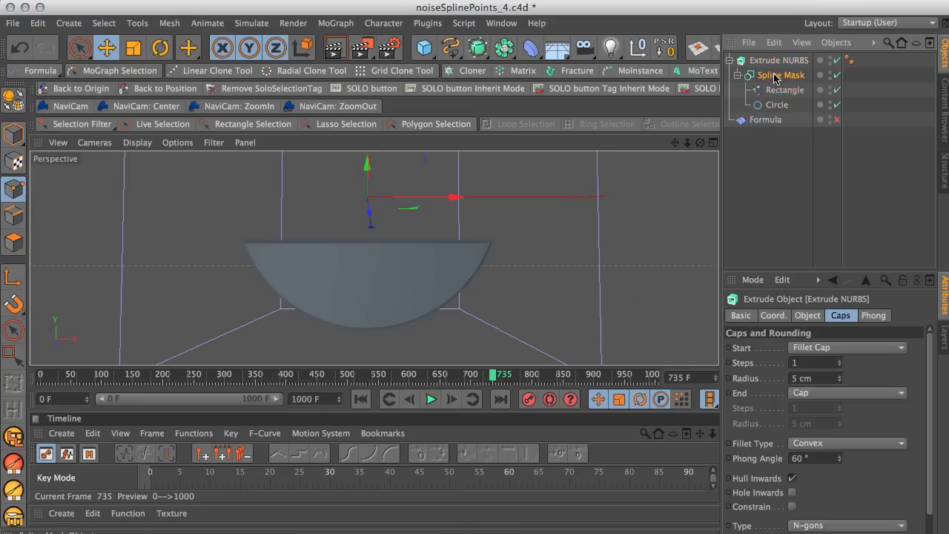
left_click(810, 350)
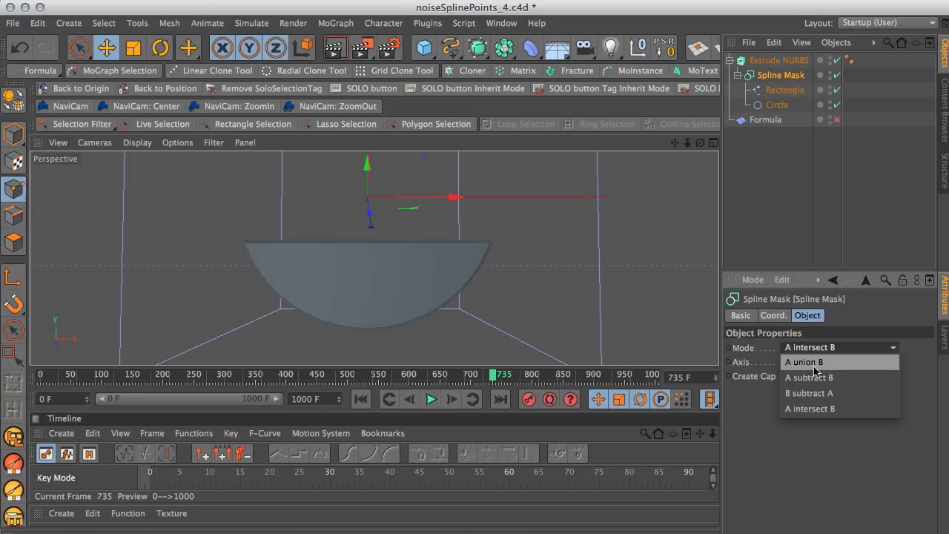
left_click(813, 363)
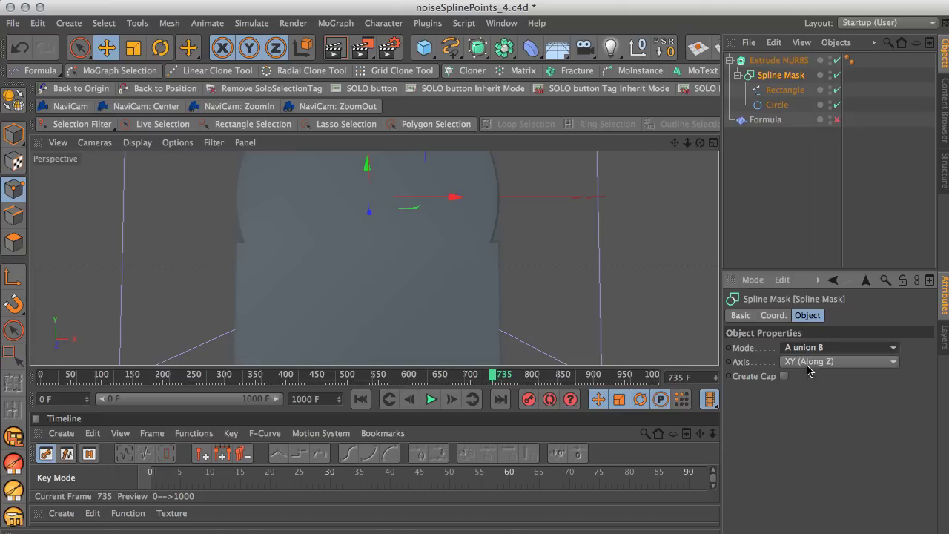
key("o")
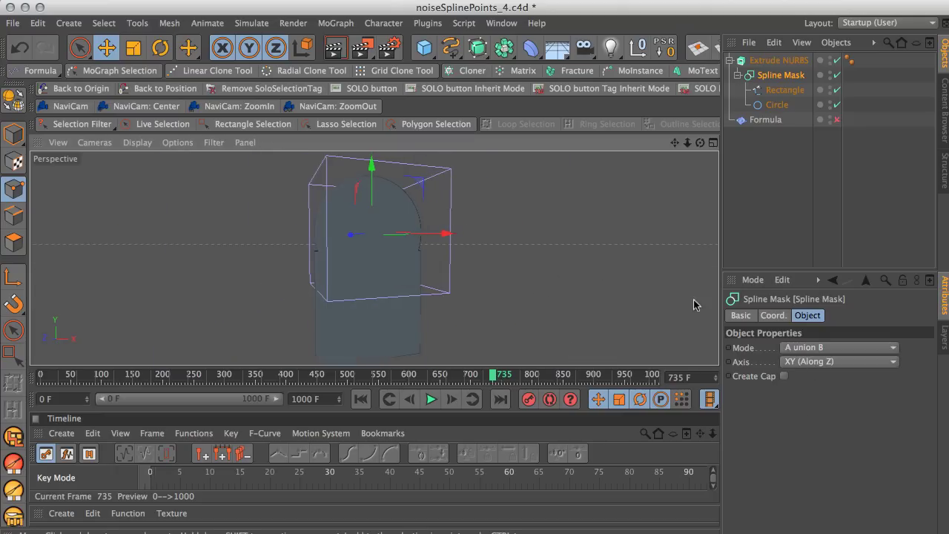
left_click(815, 346)
left_click(810, 375)
scroll(552, 261, "up", 2)
left_click_drag(551, 261, 488, 265, "alt")
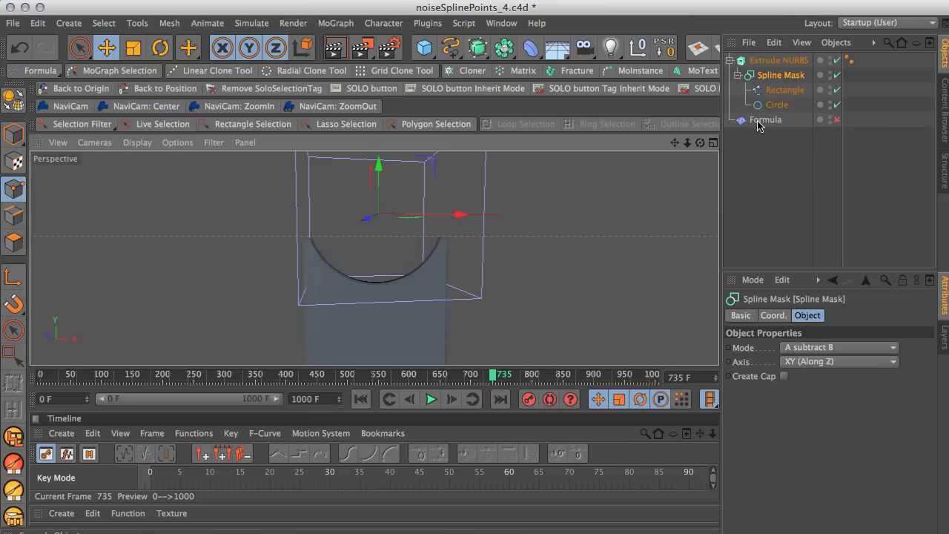
Nest the Formula deformer under the Rectangle, enable it, and preview its motion with the Spline Mask disabled
left_click_drag(758, 122, 786, 97)
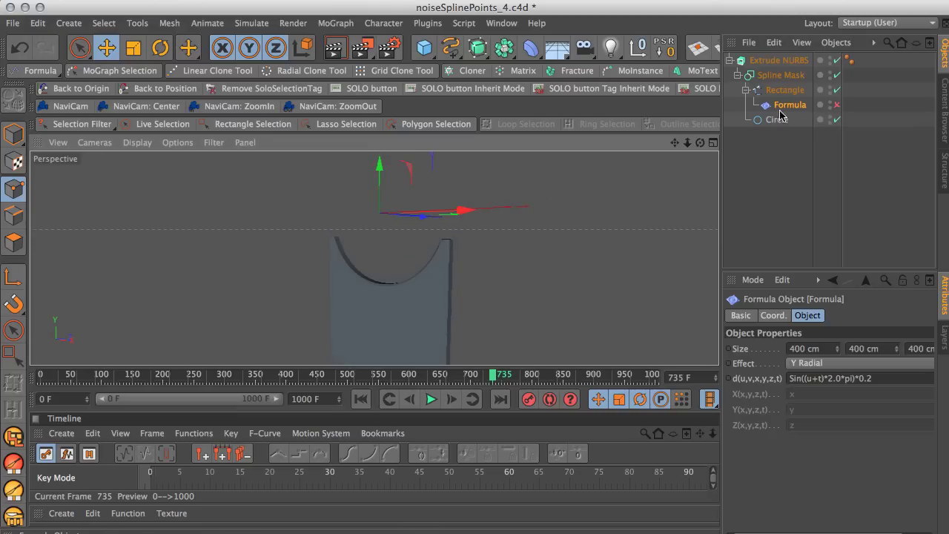
left_click(836, 74)
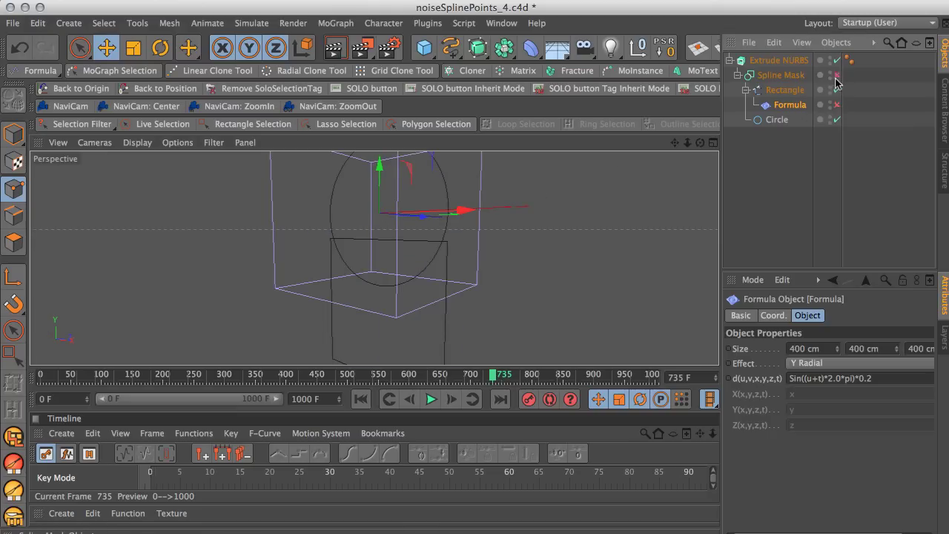
left_click(431, 400)
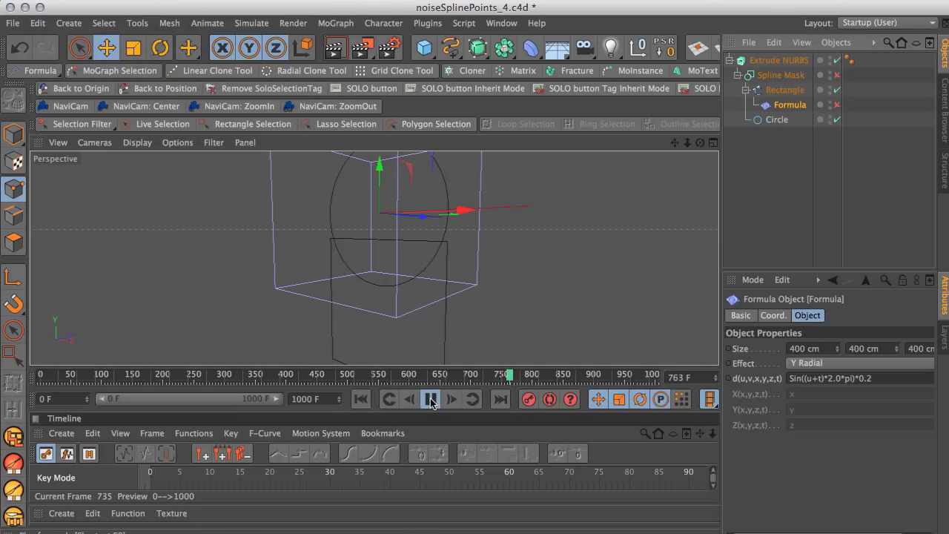
left_click(431, 400)
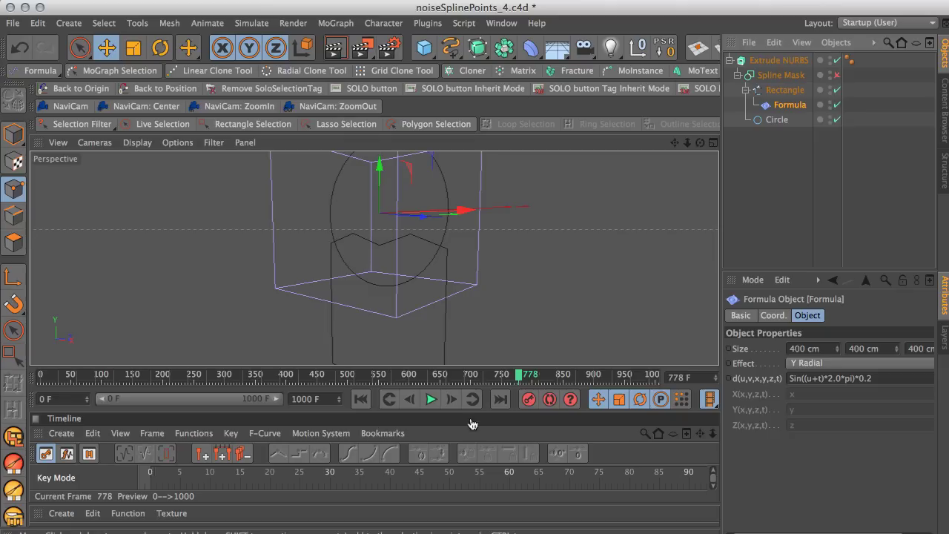
left_click(430, 399)
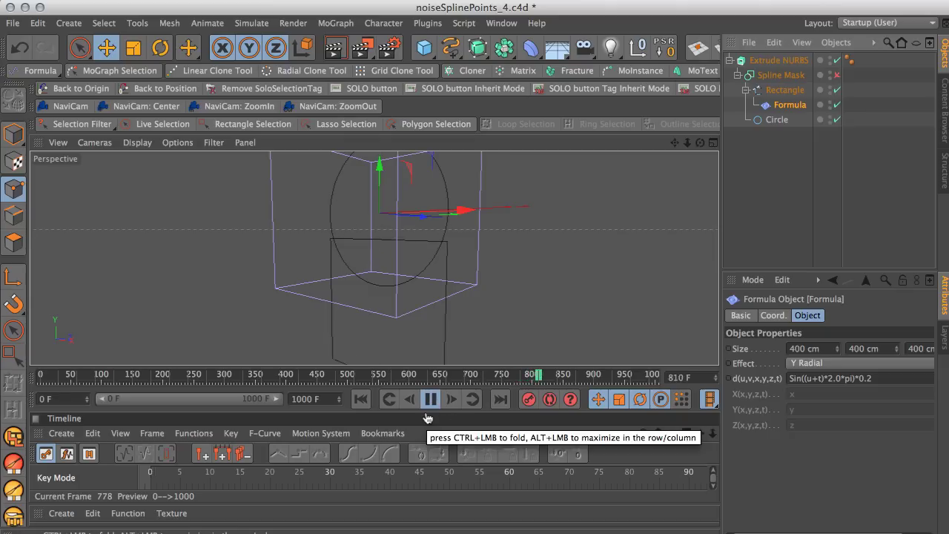
left_click_drag(516, 348, 614, 296, "alt")
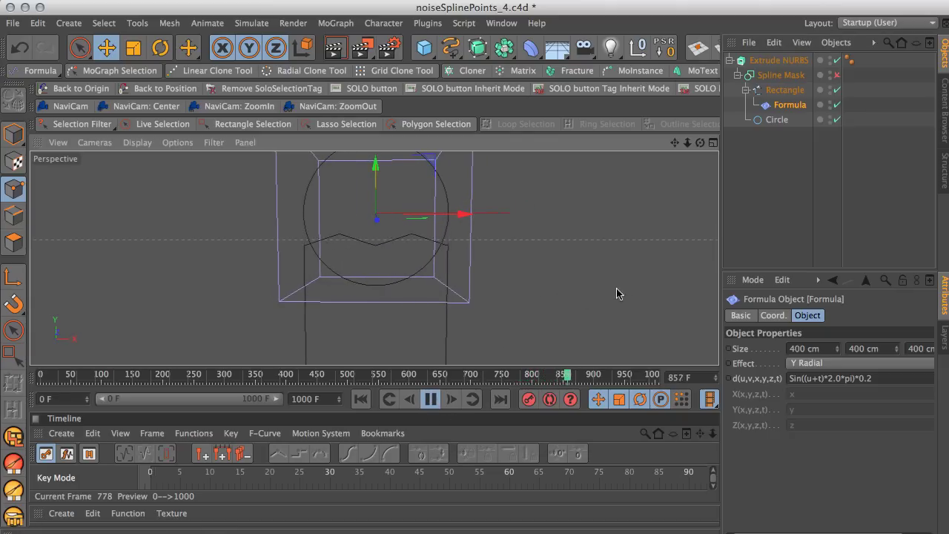
Enable the Spline Mask to check the extruded result during playback, and return the animation to frame 0
left_click(837, 75)
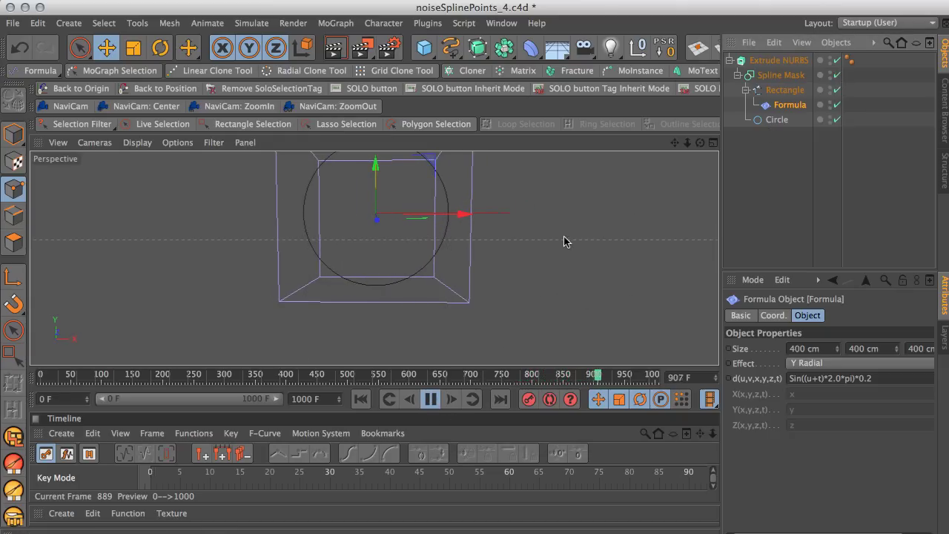
left_click_drag(566, 240, 422, 248, "alt")
left_click_drag(586, 240, 676, 229, "alt")
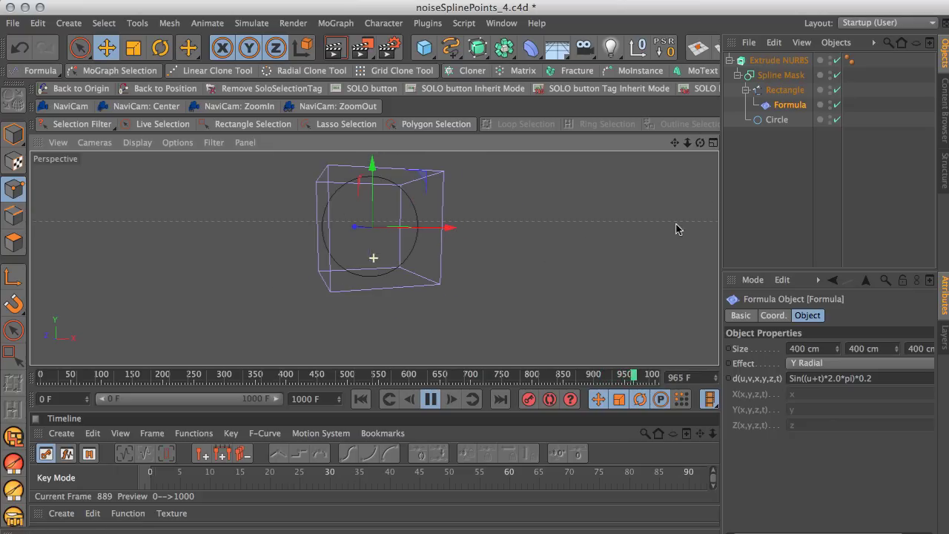
left_click(431, 400)
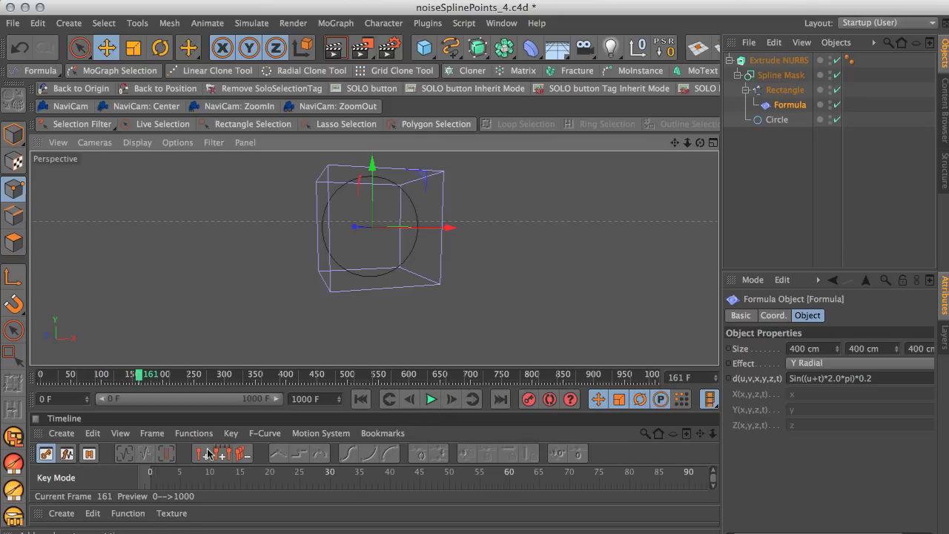
left_click(360, 398)
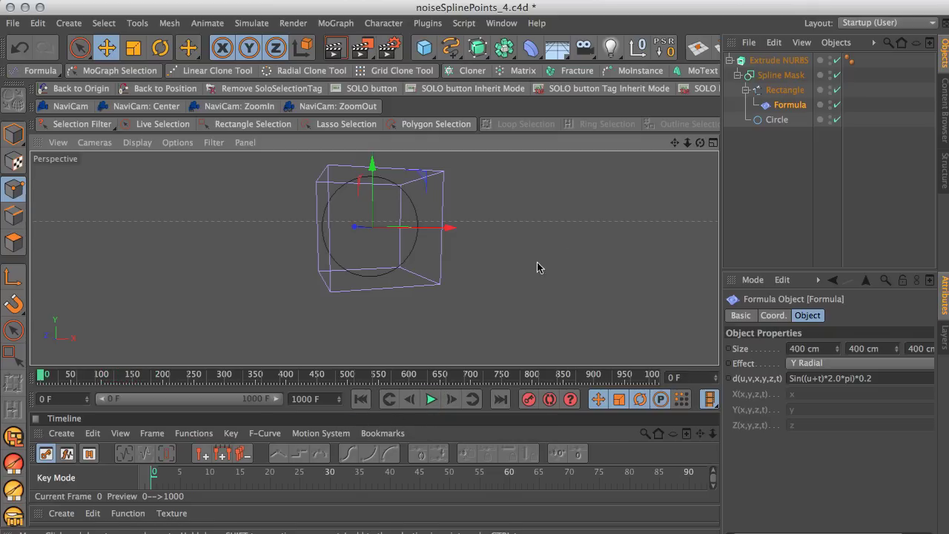
Delete the Formula deformer from under the Rectangle
left_click_drag(541, 268, 479, 275, "alt")
left_click(789, 110)
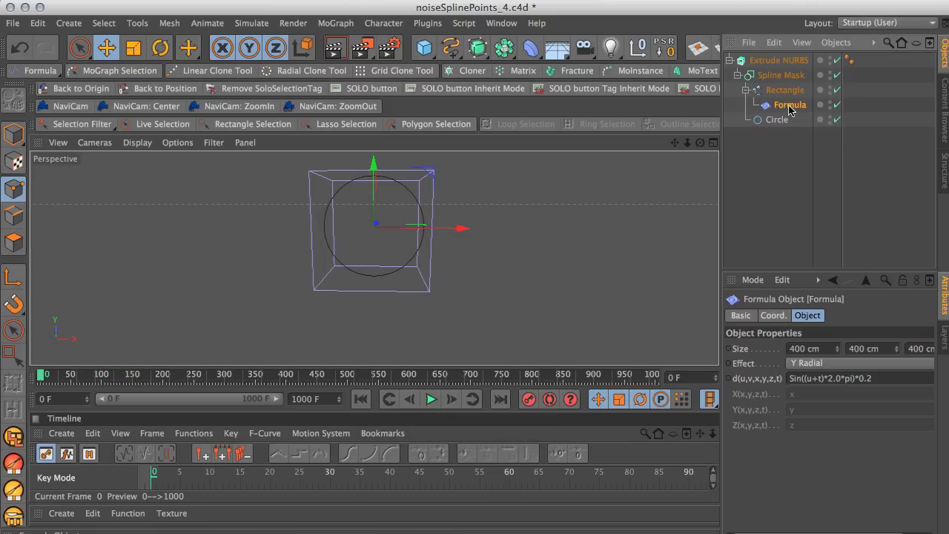
key("Delete")
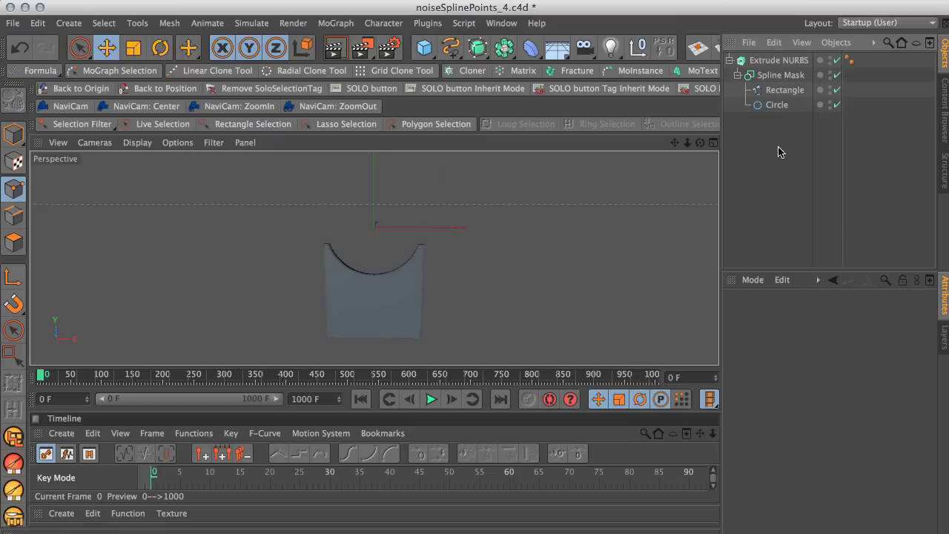
Disable the Extrude NURBS and the Spline Mask to show the plain circle and rectangle splines
left_click(837, 60)
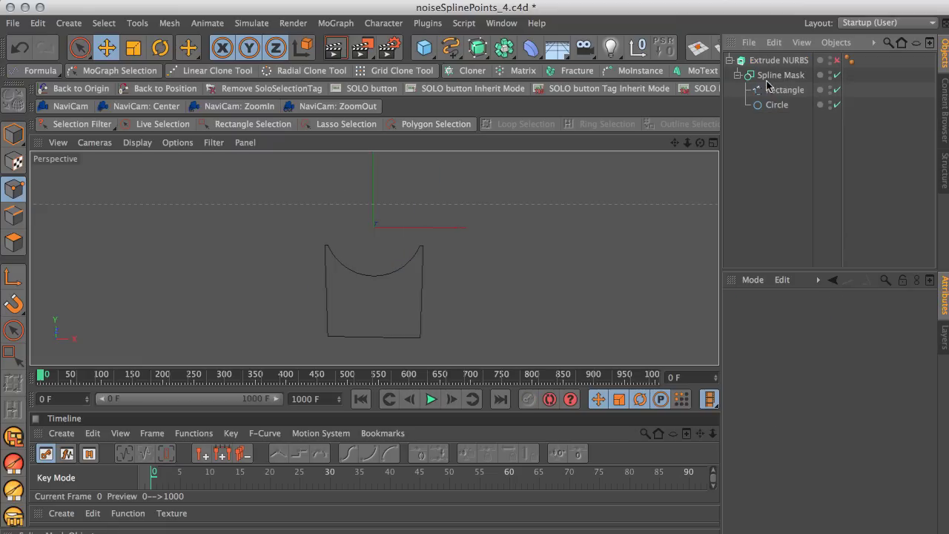
left_click(837, 75)
scroll(509, 218, "up", 5)
scroll(544, 237, "down", 3)
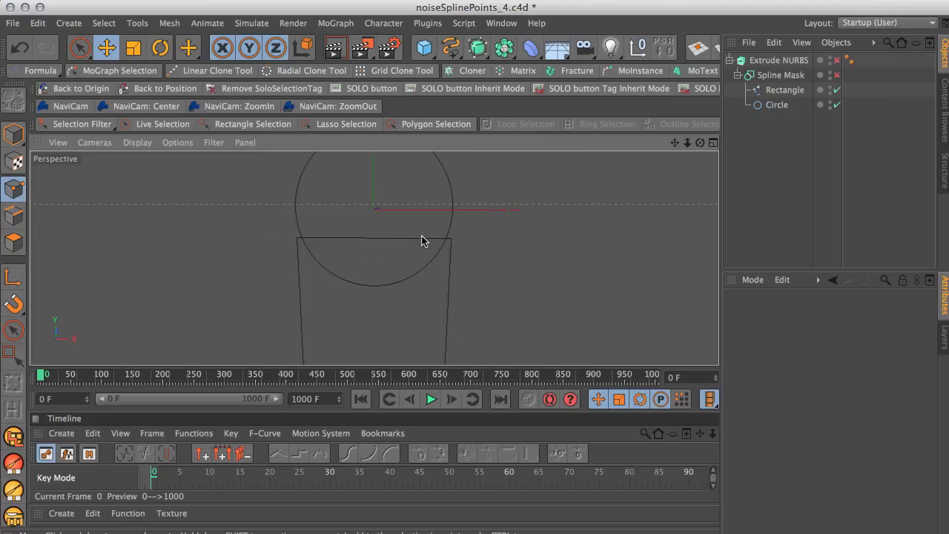
Add five null objects to the scene, one for each point on the rectangle spline's top edge
left_click(434, 239)
left_click_drag(551, 263, 487, 256, "alt")
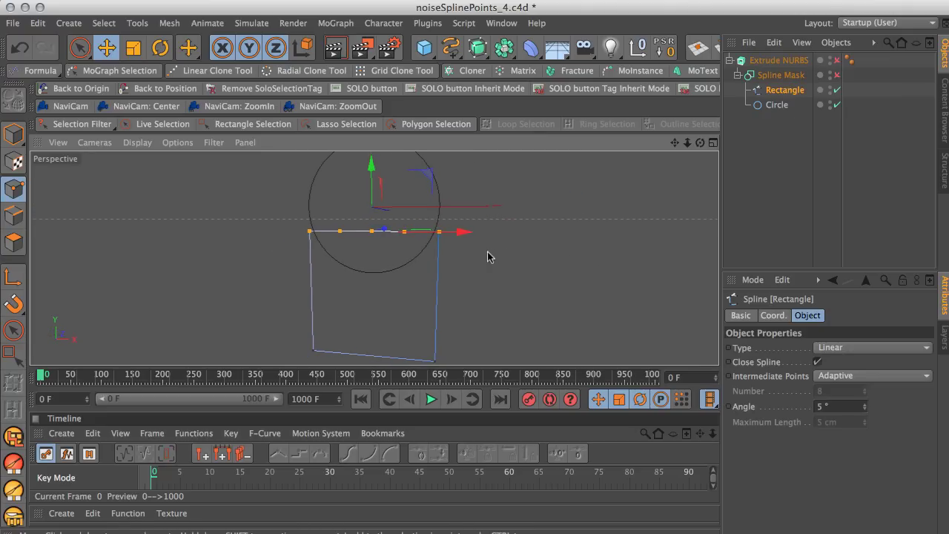
left_click_drag(487, 256, 532, 298, "alt")
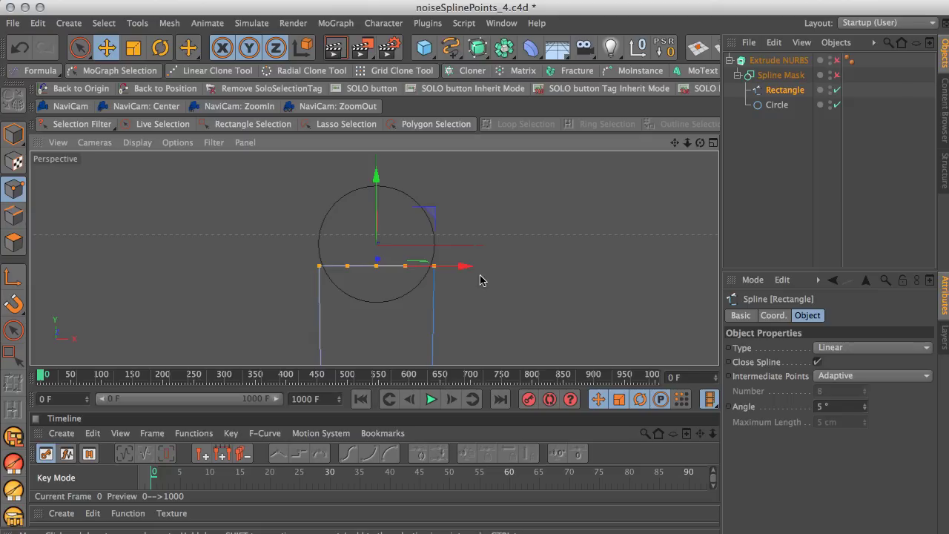
left_click(637, 50)
left_click(638, 50)
left_click(638, 50)
left_click(638, 51)
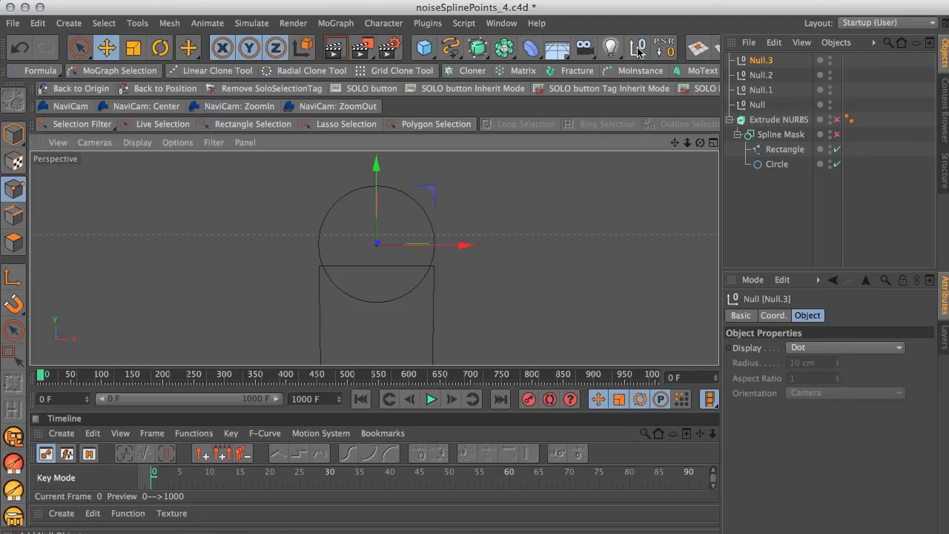
left_click(637, 50)
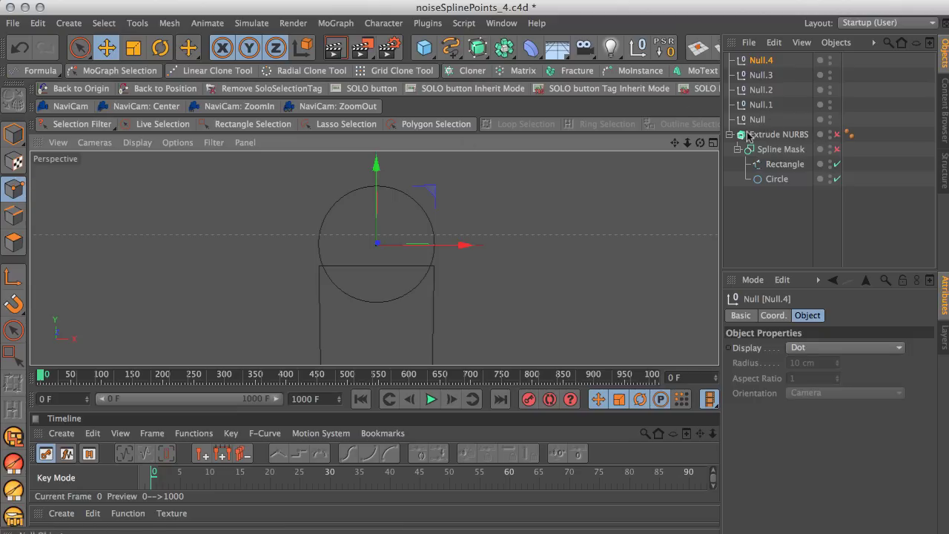
Open the Rectangle's point list in the Structure Manager and check the index of each point along its top edge
left_click(774, 166)
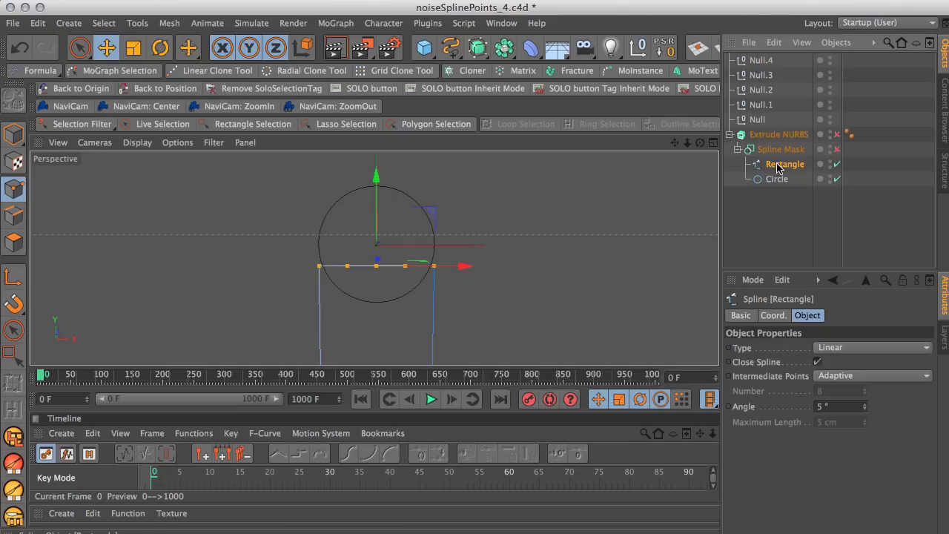
left_click(498, 24)
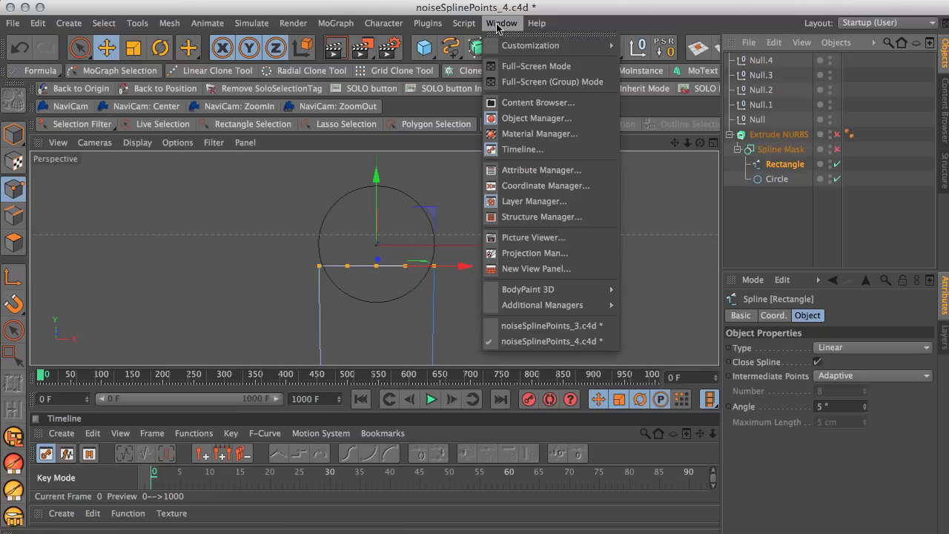
left_click(514, 217)
left_click(564, 203)
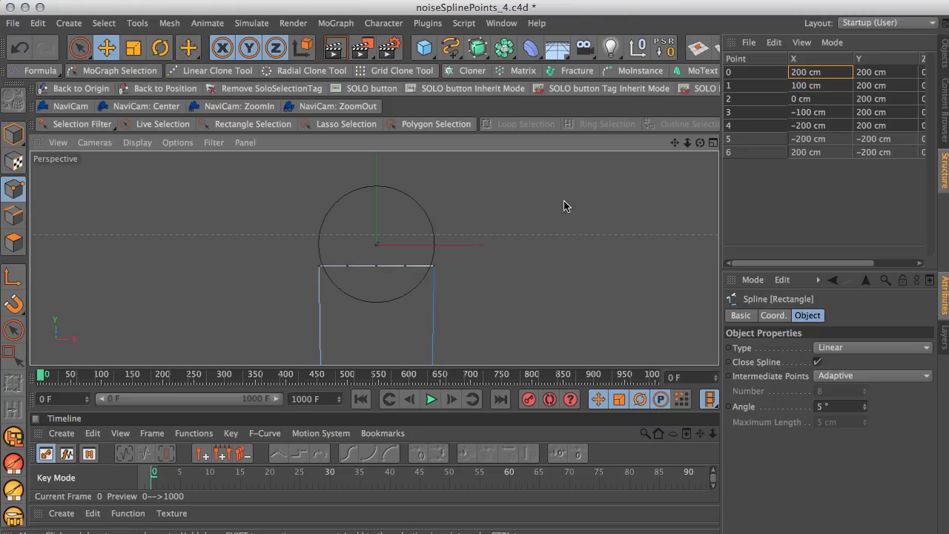
left_click(435, 272)
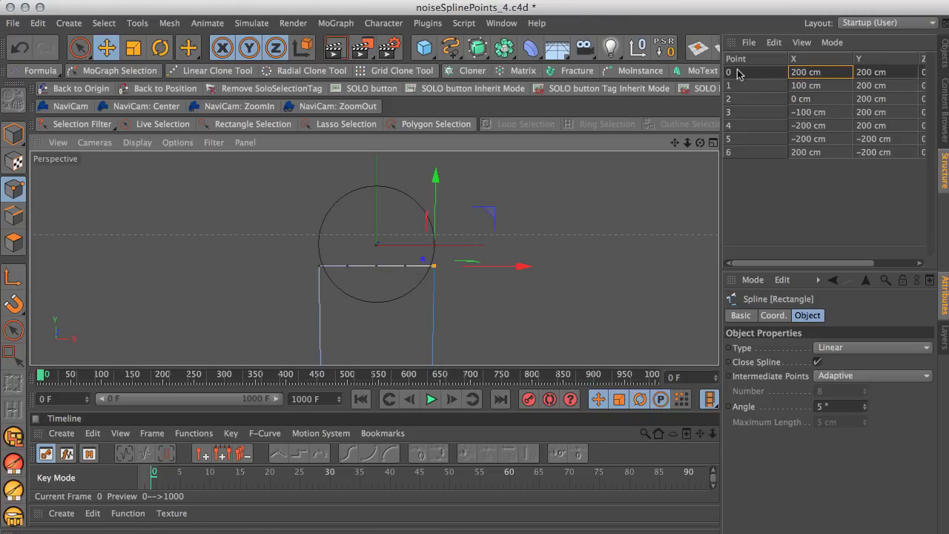
left_click(405, 266)
left_click(376, 269)
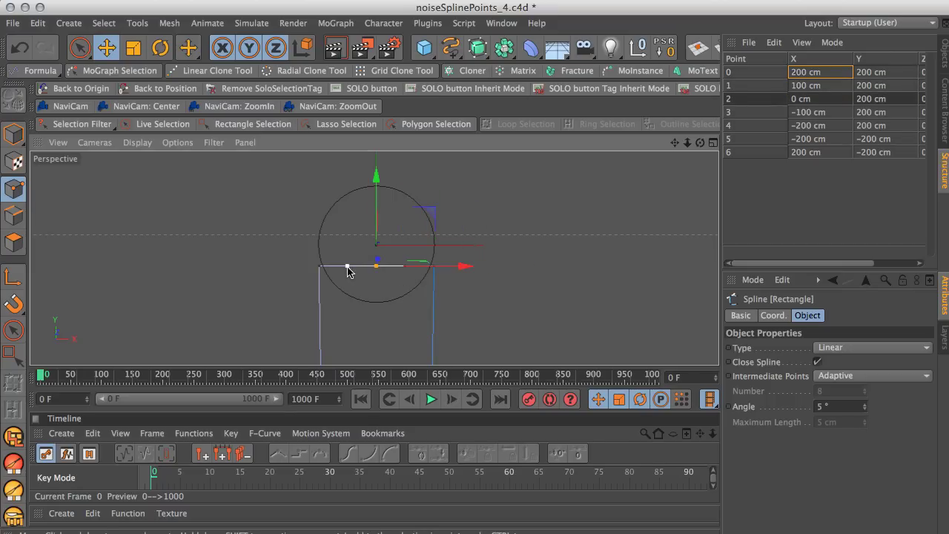
left_click(346, 269)
left_click(319, 268)
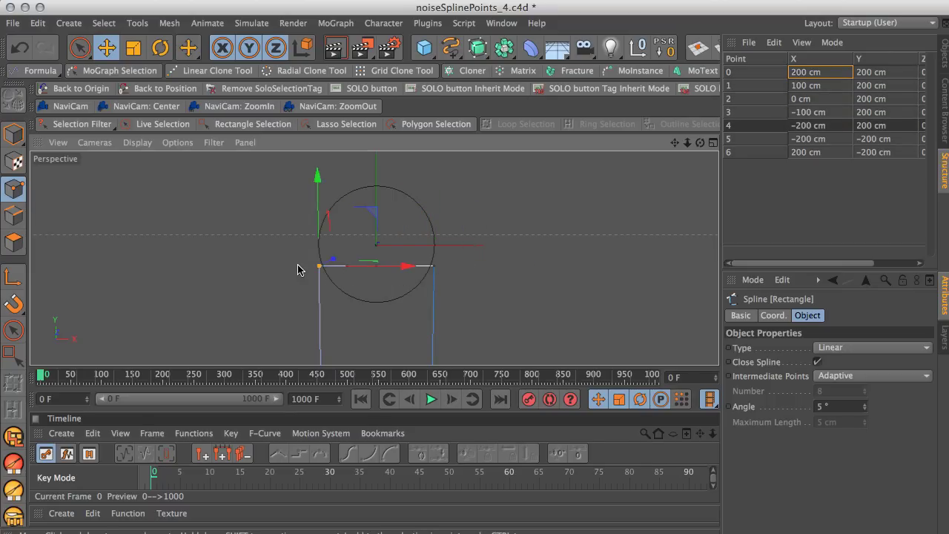
Rename the first two null objects as null_0 and null_1
left_click(945, 59)
double_click(760, 119)
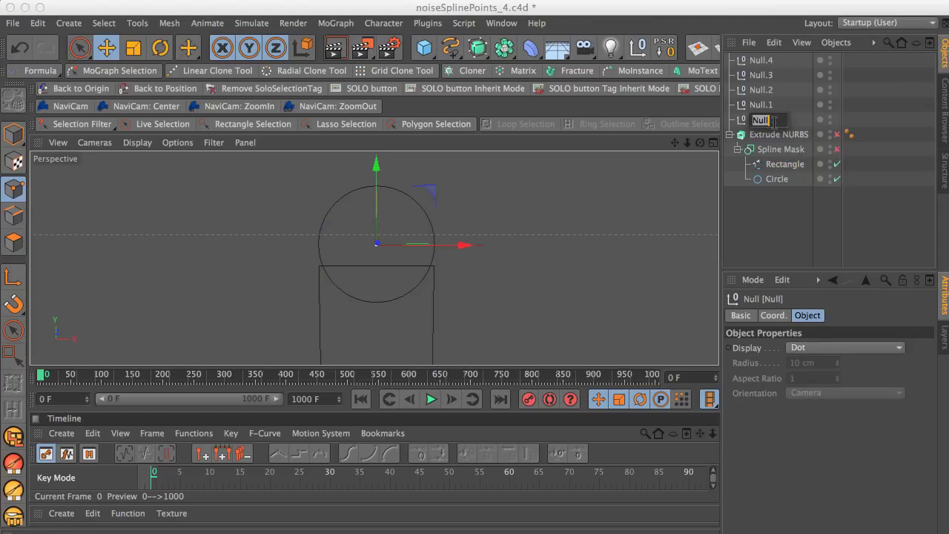
type("n")
left_click(769, 109)
double_click(770, 106)
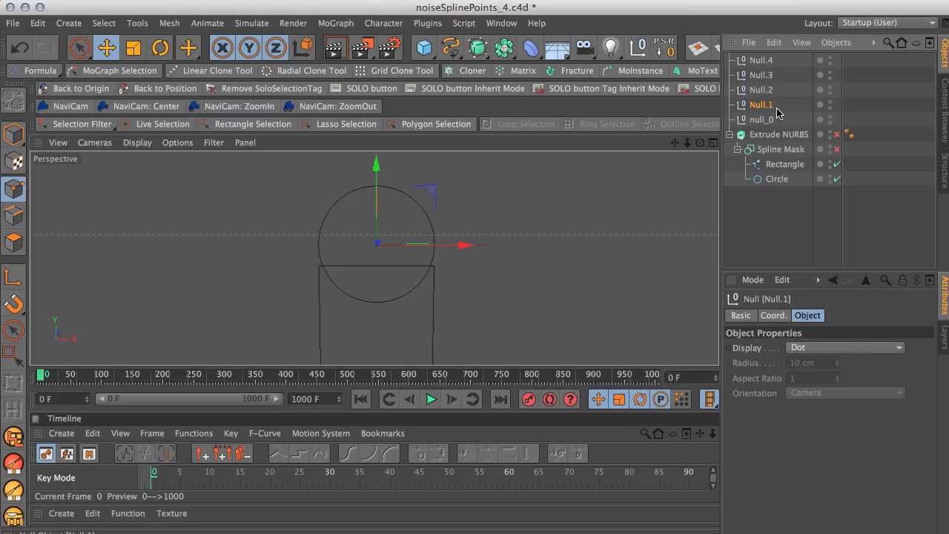
type("n")
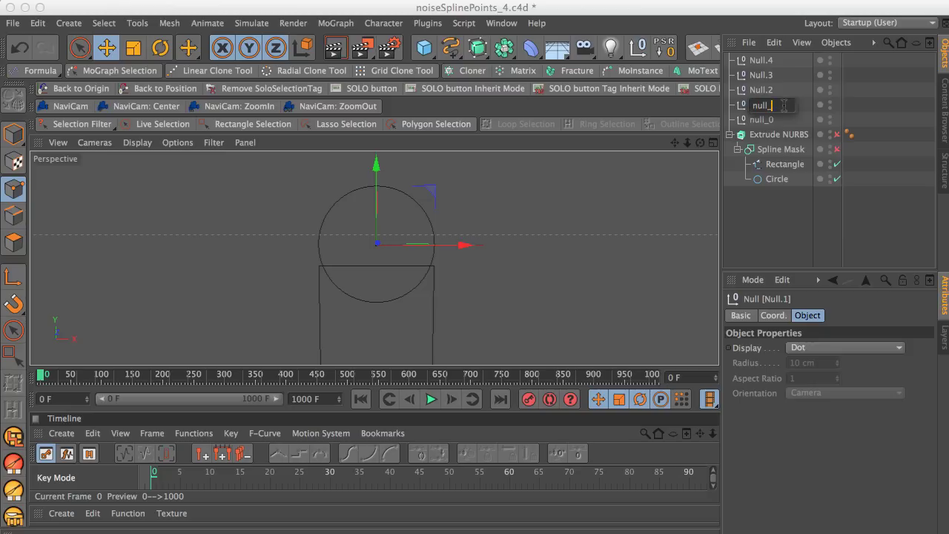
type("ull_1")
key("Return")
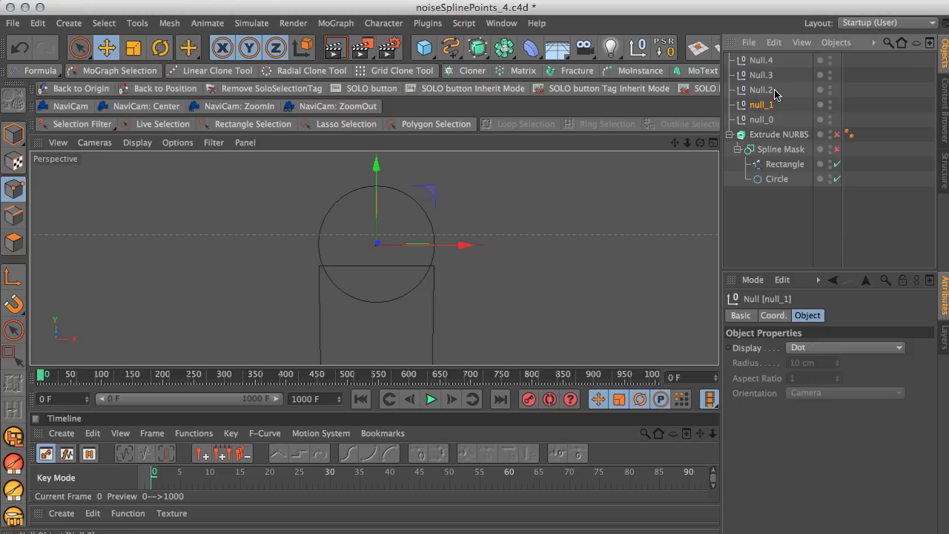
Rename the remaining three null objects as Null_2, Null_3 and Null_4
double_click(774, 90)
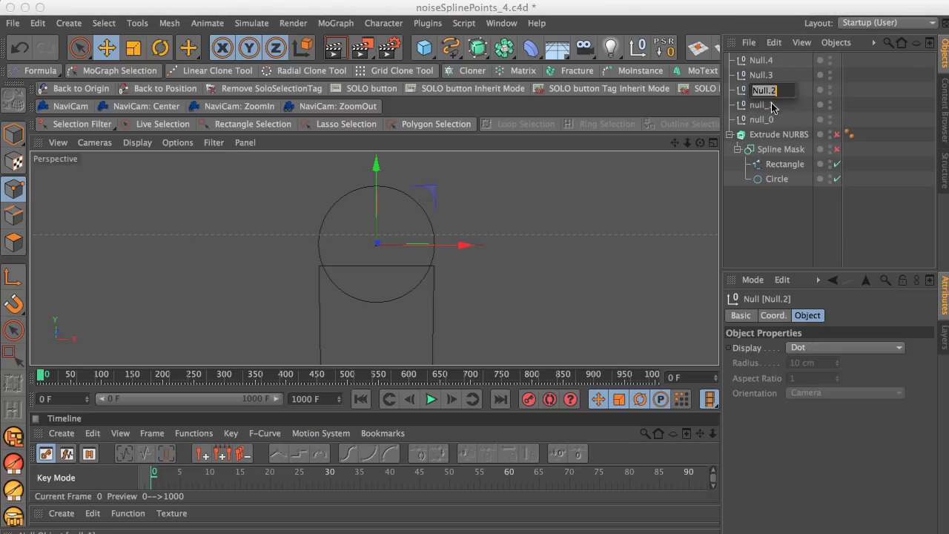
left_click(769, 205)
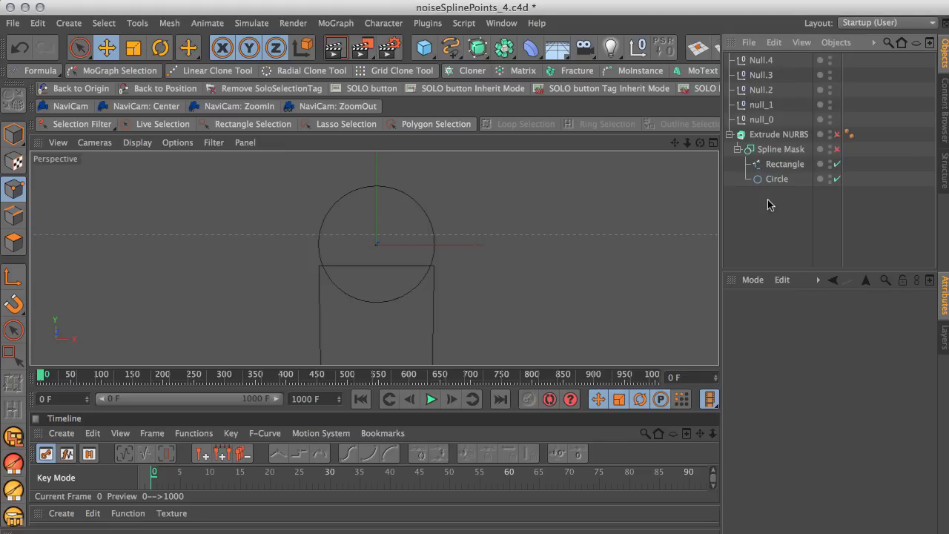
double_click(772, 91)
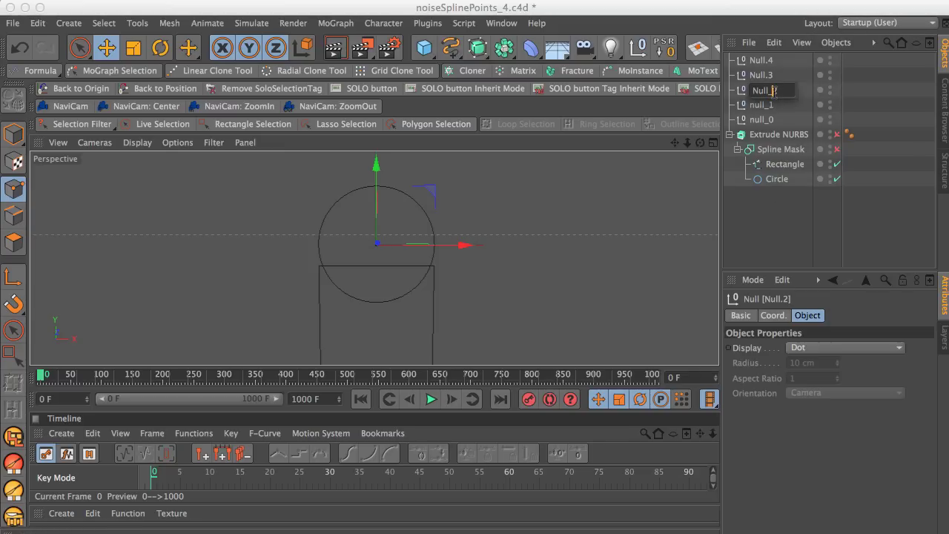
double_click(769, 75)
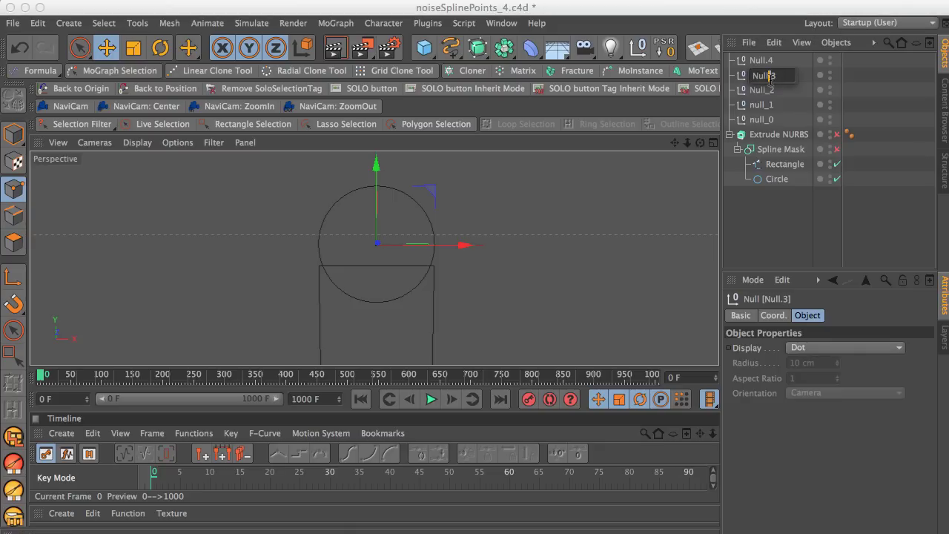
double_click(771, 60)
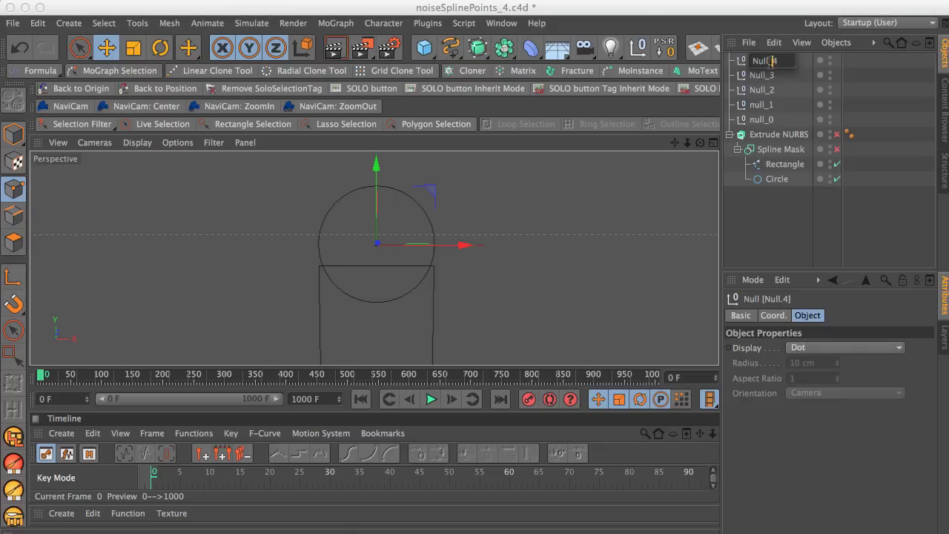
left_click(788, 209)
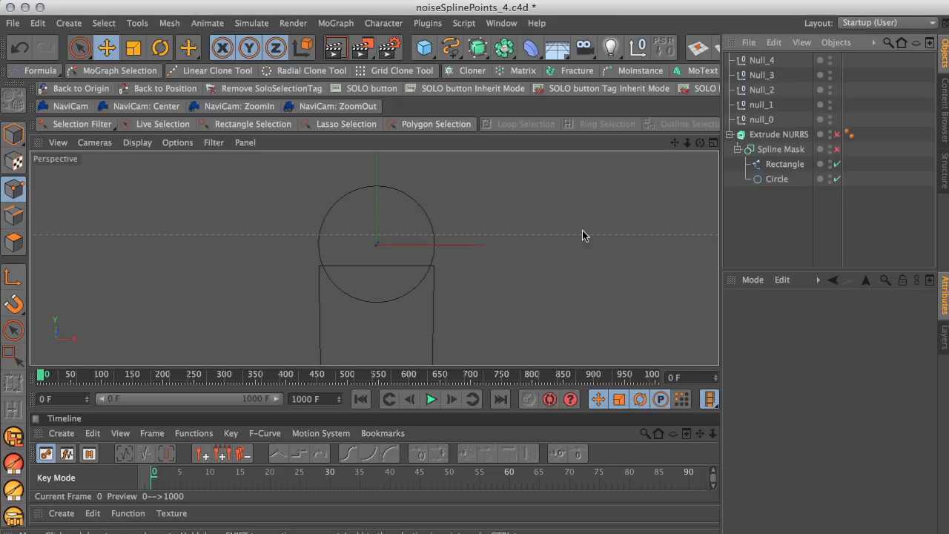
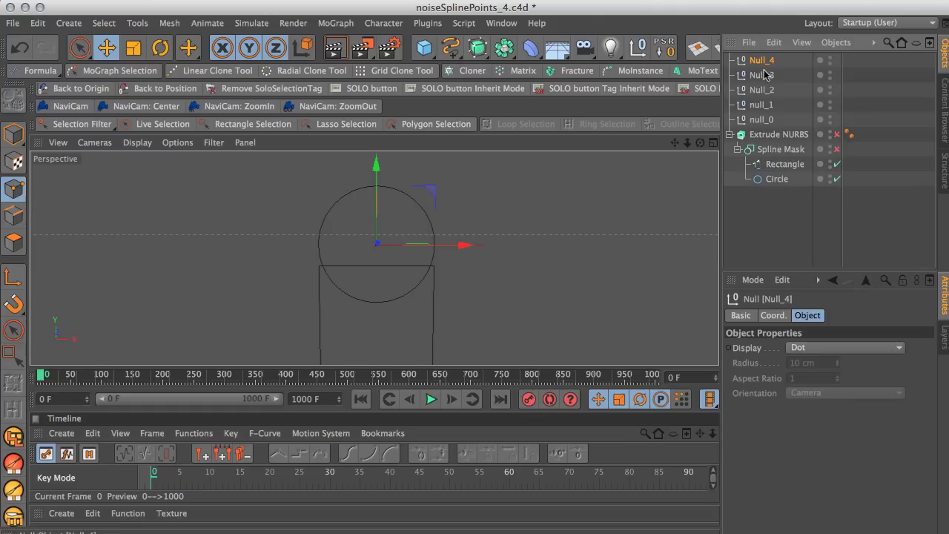
Set the display of all five nulls to Diamond with a radius of 59 cm
left_click(763, 121, "shift")
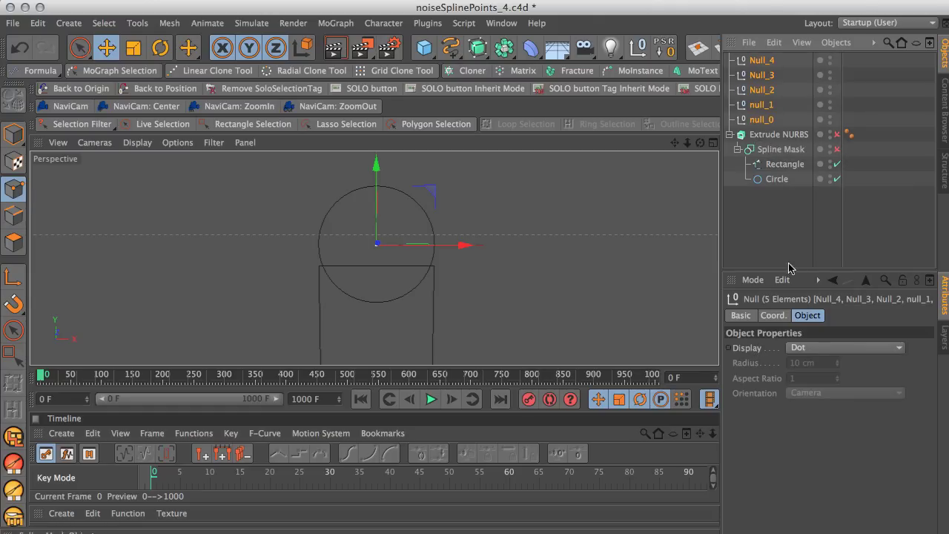
left_click(798, 348)
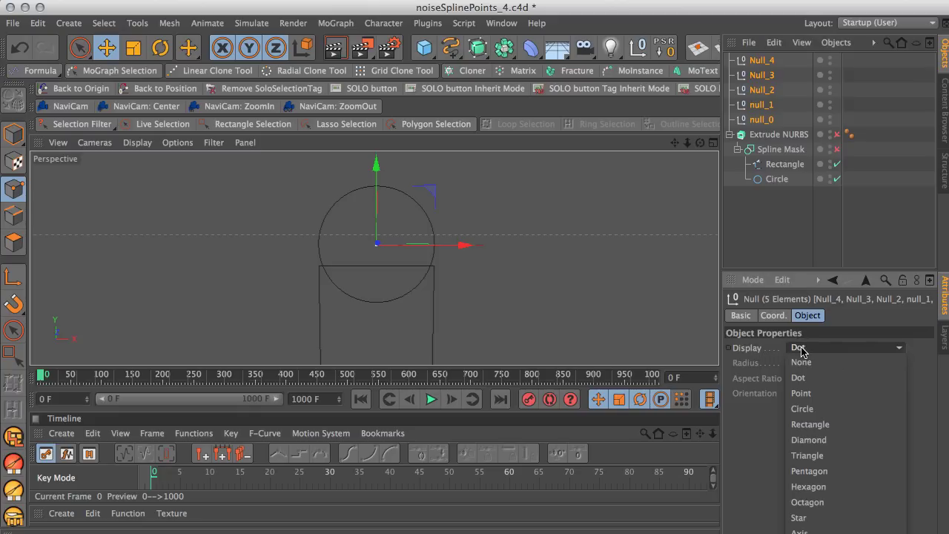
left_click(814, 440)
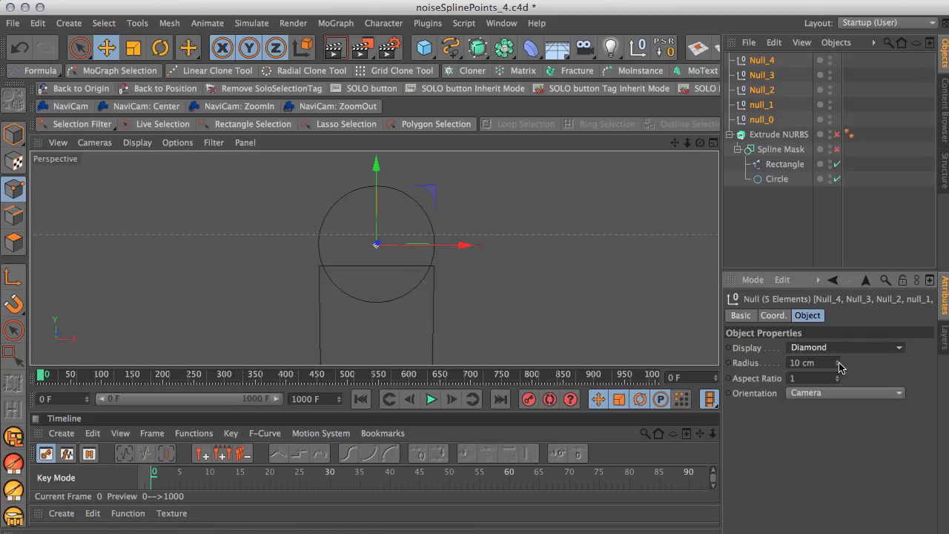
left_click(836, 361)
mouse_move(837, 363)
left_mouse_down()
mouse_move(837, 341)
mouse_move(838, 363)
left_mouse_up()
scroll(489, 270, "up", 2)
Enable 3D point snapping for the Move tool and snap null_0 to the rectangle's upper-right corner point
left_click(106, 48)
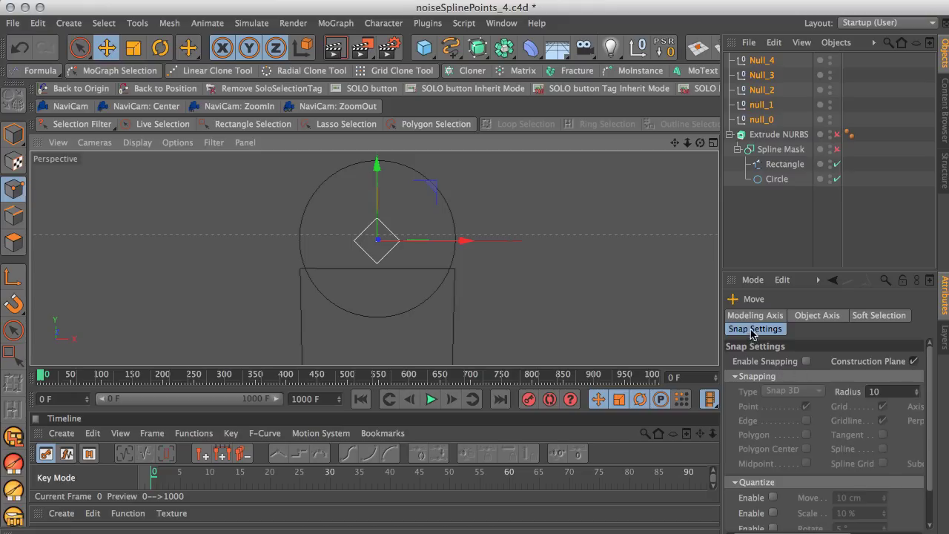
left_click(806, 362)
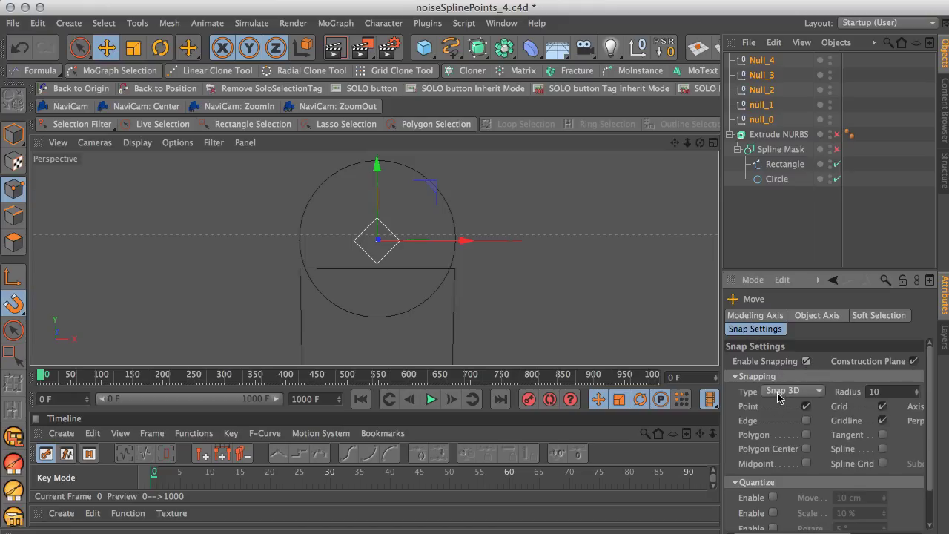
left_click(764, 119)
left_click_drag(445, 244, 513, 244)
left_click_drag(448, 182, 446, 216)
left_click_drag(486, 271, 493, 274)
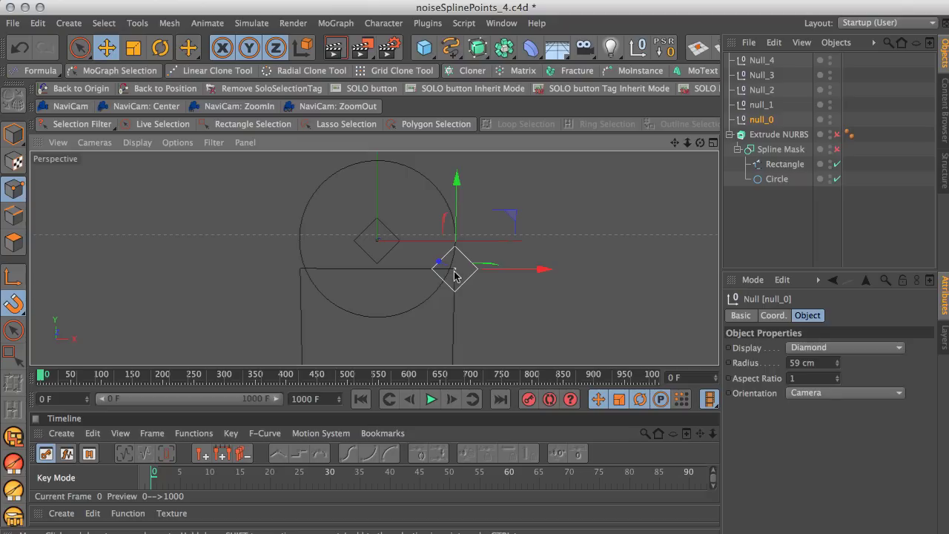
Snap null_1 and Null_2 to the second and middle points of the rectangle's top edge, counting from the right corner
left_click(762, 105)
left_click_drag(378, 184, 377, 216)
left_click_drag(420, 267, 457, 271)
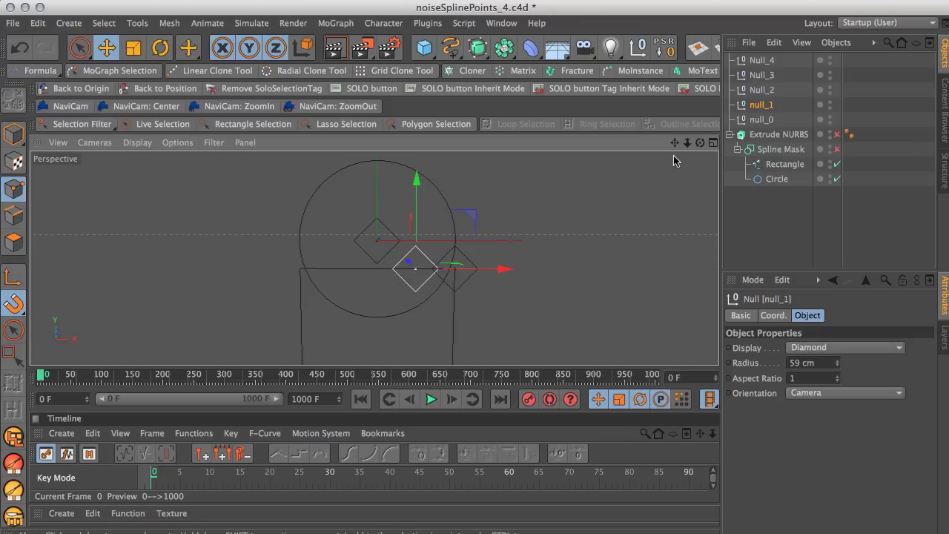
left_click(763, 92)
left_click_drag(378, 169, 377, 200)
left_click_drag(420, 265, 409, 276)
Snap Null_3 to the rectangle's top-edge point between the middle point and the left corner
left_click(763, 75)
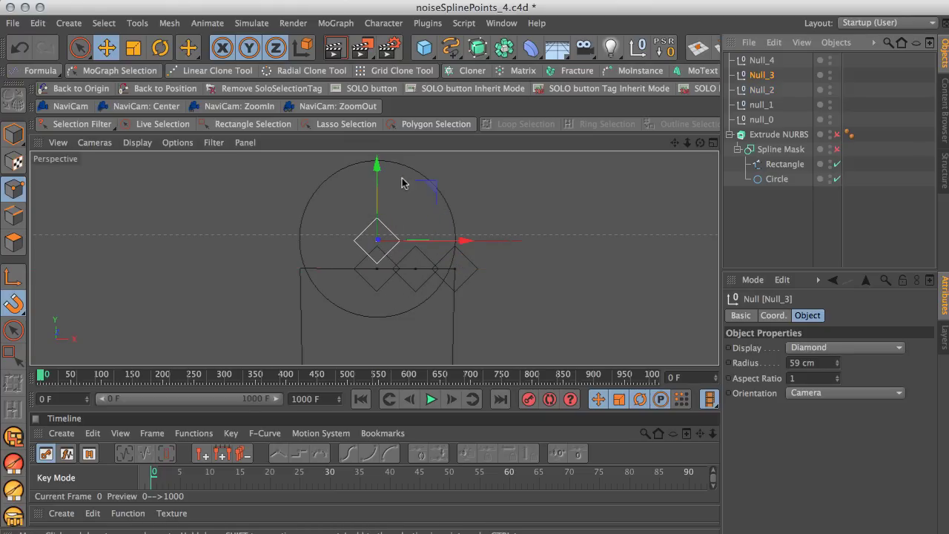
left_click_drag(376, 169, 377, 198)
left_click_drag(412, 276, 363, 278)
left_click_drag(328, 245, 327, 235)
left_click_drag(363, 269, 373, 272)
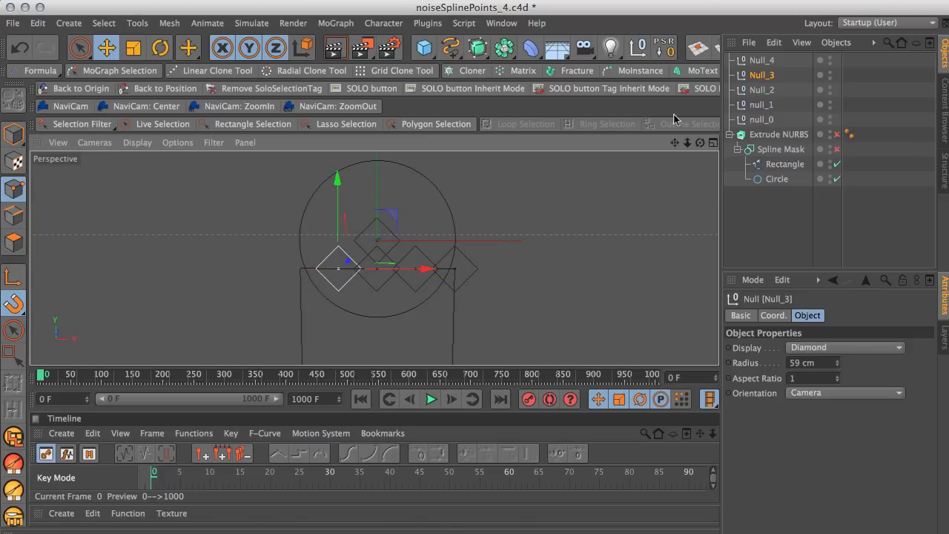
Snap Null_4 to the rectangle's upper-left corner point
left_click(761, 61)
left_click_drag(443, 240, 375, 245)
left_click_drag(312, 189, 318, 218)
left_click_drag(353, 274, 344, 271)
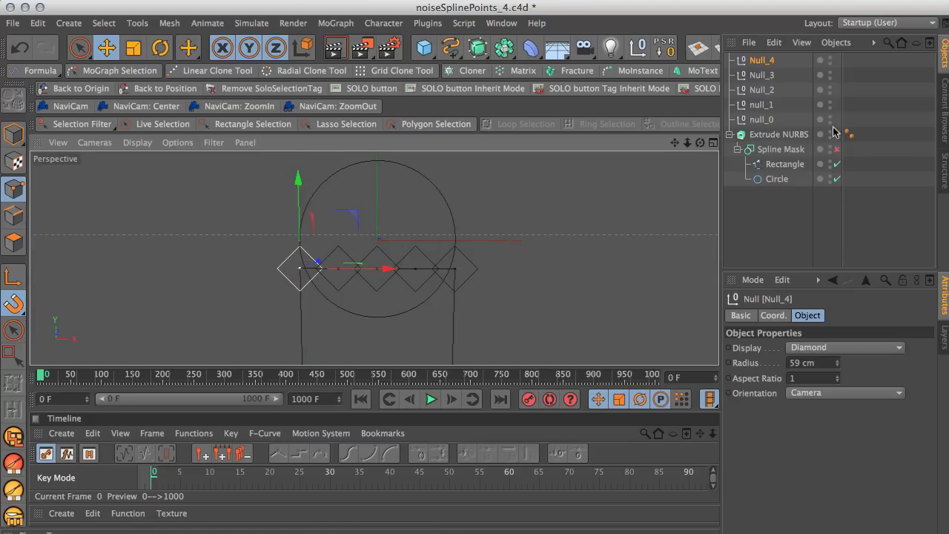
Disable snapping for the Move tool and raise null_0 along Y above the rectangle's upper-right corner
left_click(784, 165)
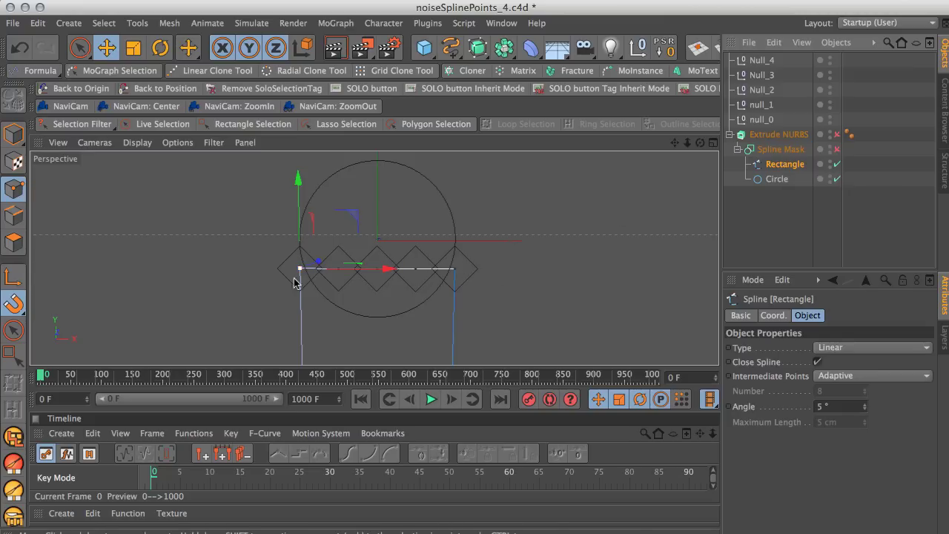
left_click(106, 47)
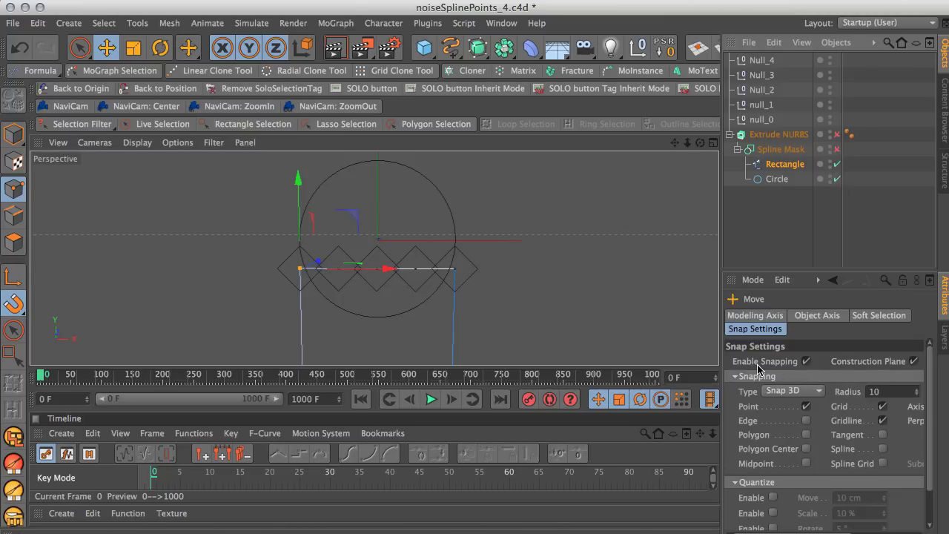
left_click(805, 362)
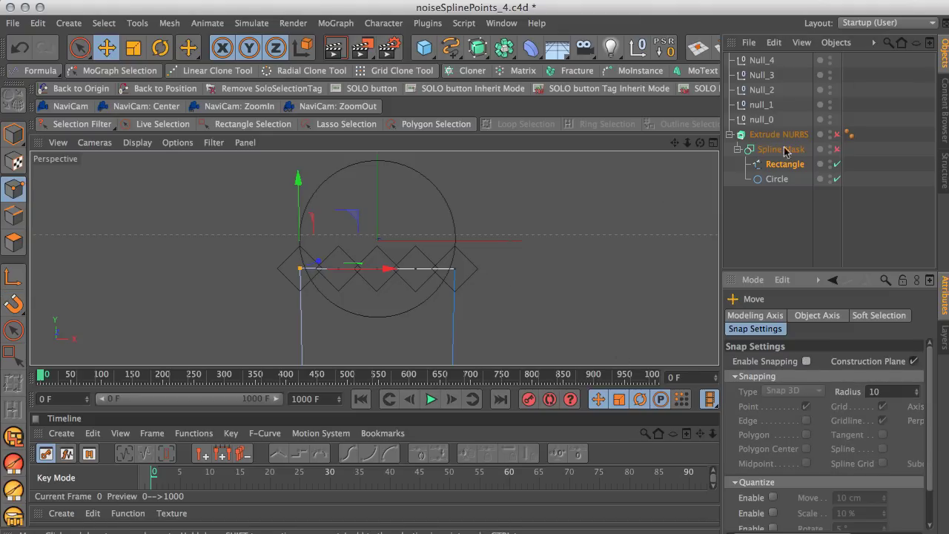
left_click(771, 121)
mouse_move(457, 213)
left_mouse_down()
mouse_move(454, 130)
mouse_move(451, 201)
left_mouse_up()
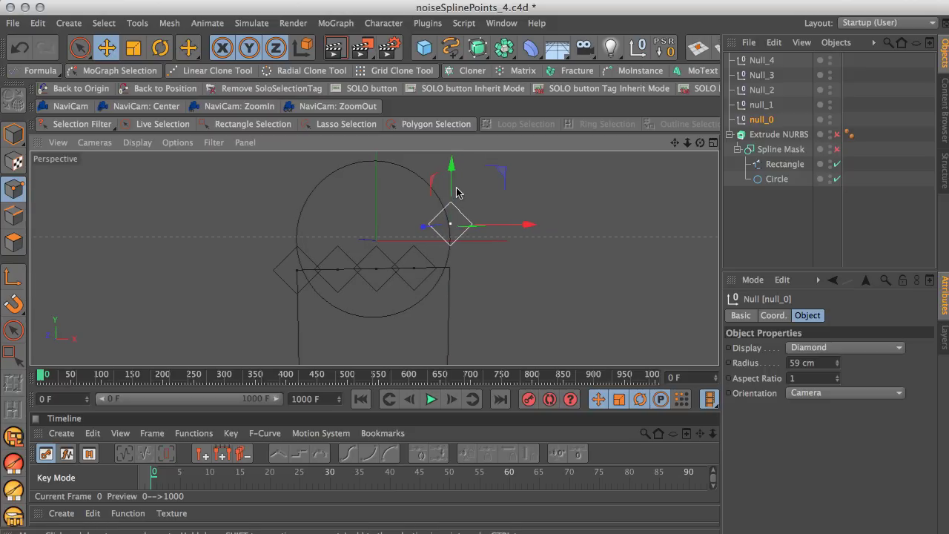
Undo the last vertical move of null_0
key("ctrl+z")
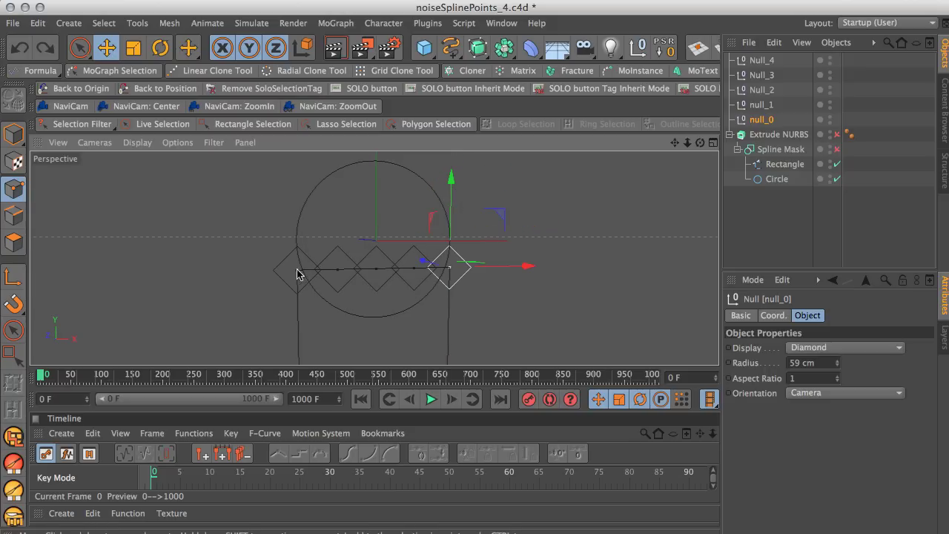
middle_click_drag(567, 277, 579, 244, "alt")
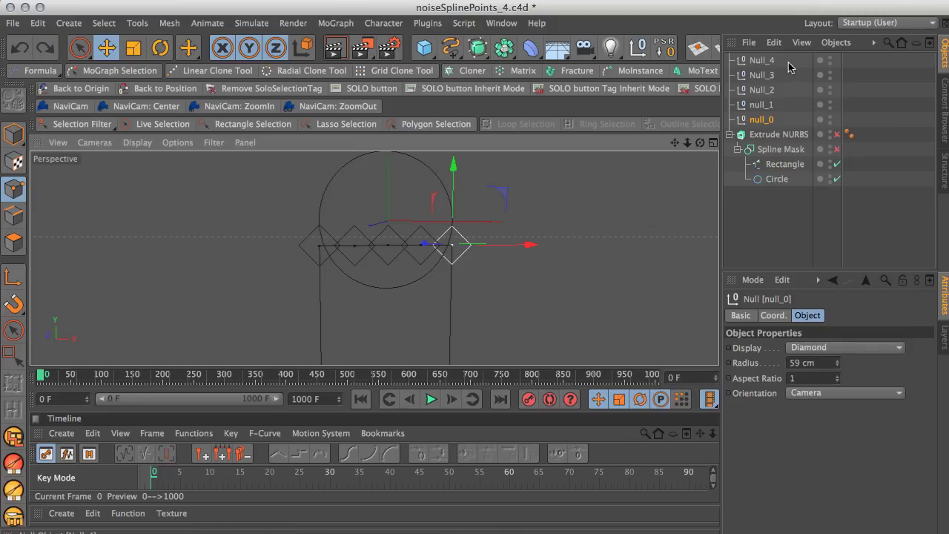
Create a new null object and rename it MasterNull
left_click(762, 63)
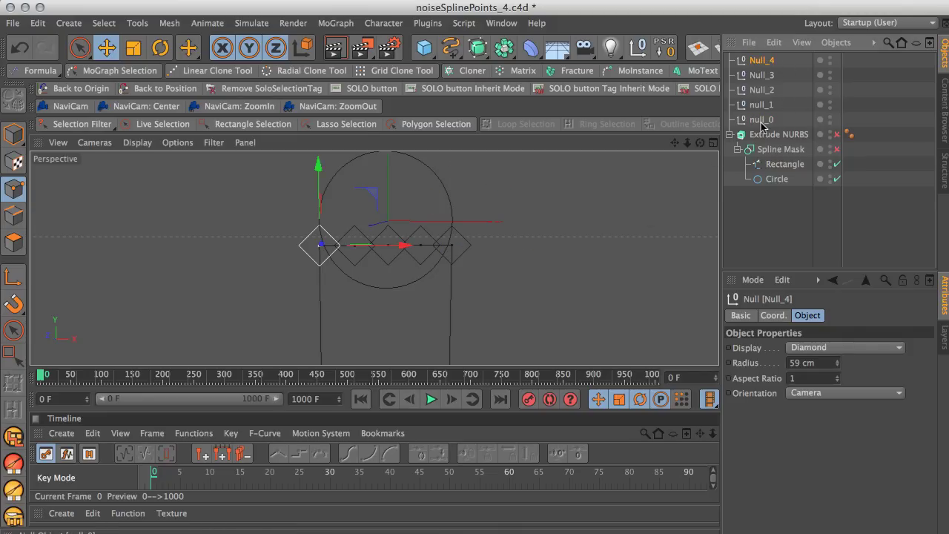
left_click(639, 51)
double_click(759, 61)
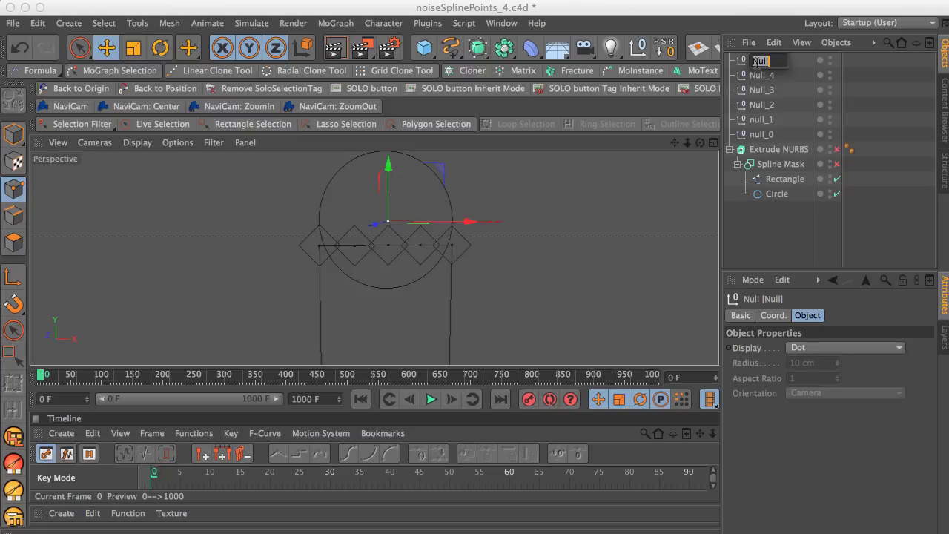
type("MasterNull")
key("Return")
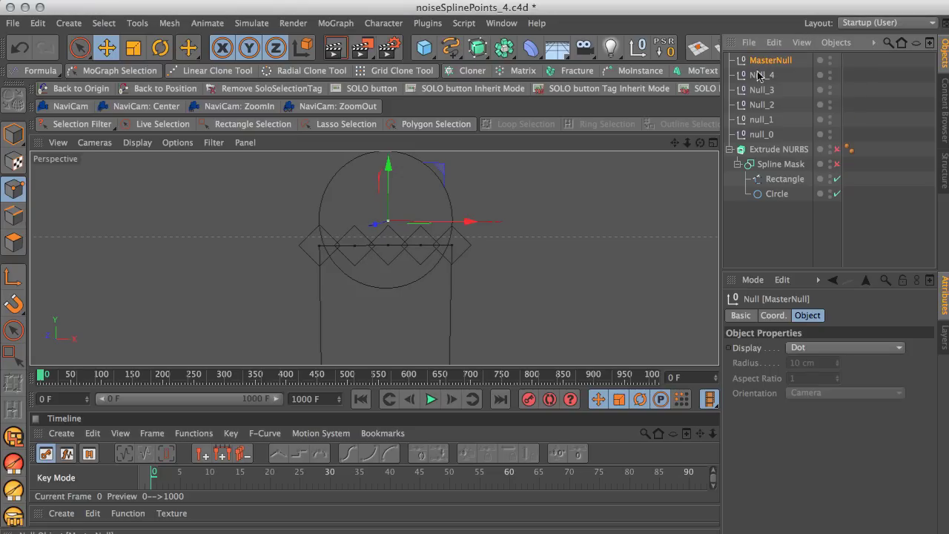
Parent Null_4, Null_3, Null_2, null_1 and null_0 under MasterNull
left_click(759, 74)
left_click(766, 135, "shift")
left_click_drag(766, 138, 771, 63)
Try moving MasterNull with its child nulls slightly along Y, and undo the move
left_click(769, 61)
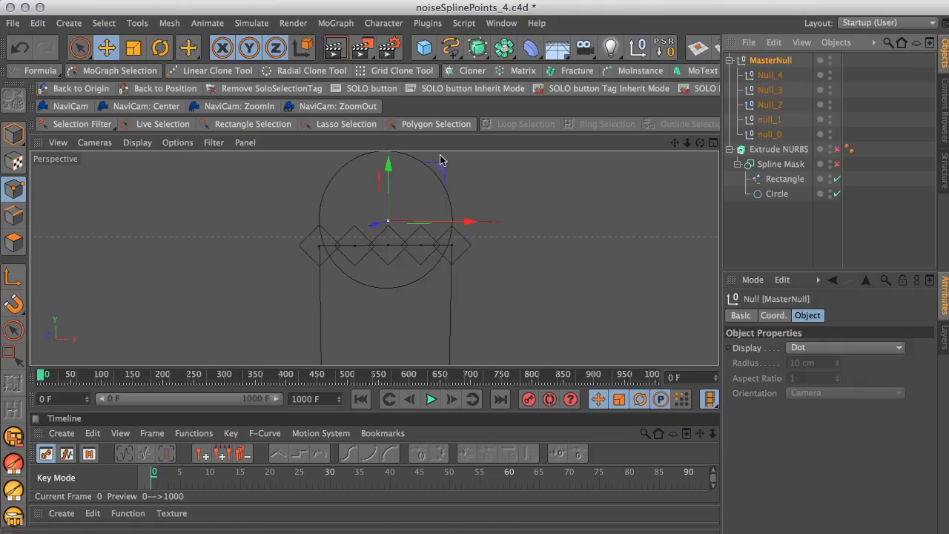
mouse_move(388, 161)
left_mouse_down()
mouse_move(388, 173)
mouse_move(387, 128)
mouse_move(388, 166)
left_mouse_up()
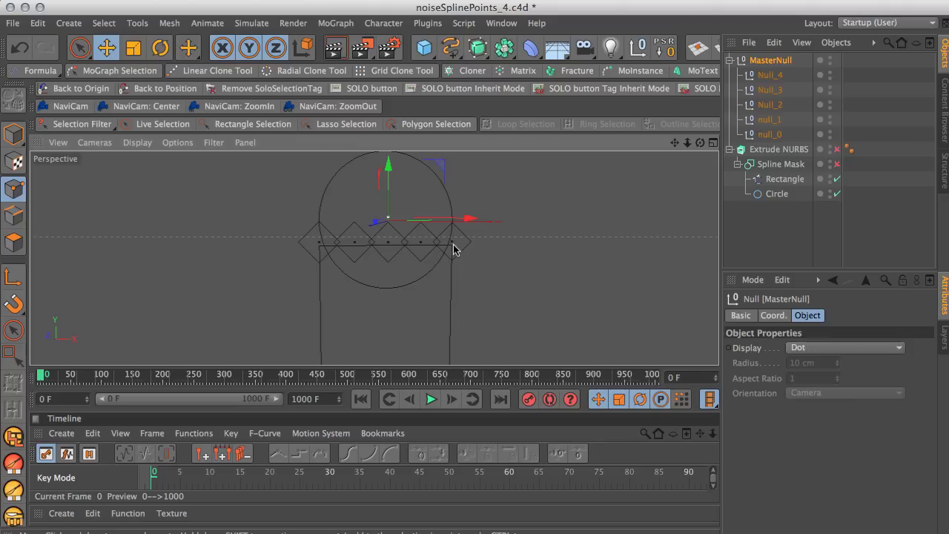
key("ctrl+z")
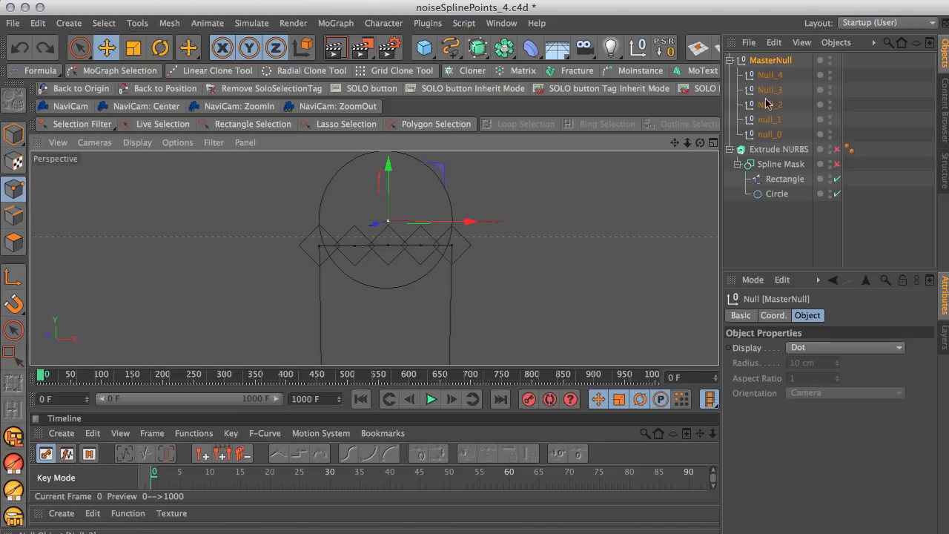
Add an XPresso tag to MasterNull
left_click(771, 64)
right_click(781, 67)
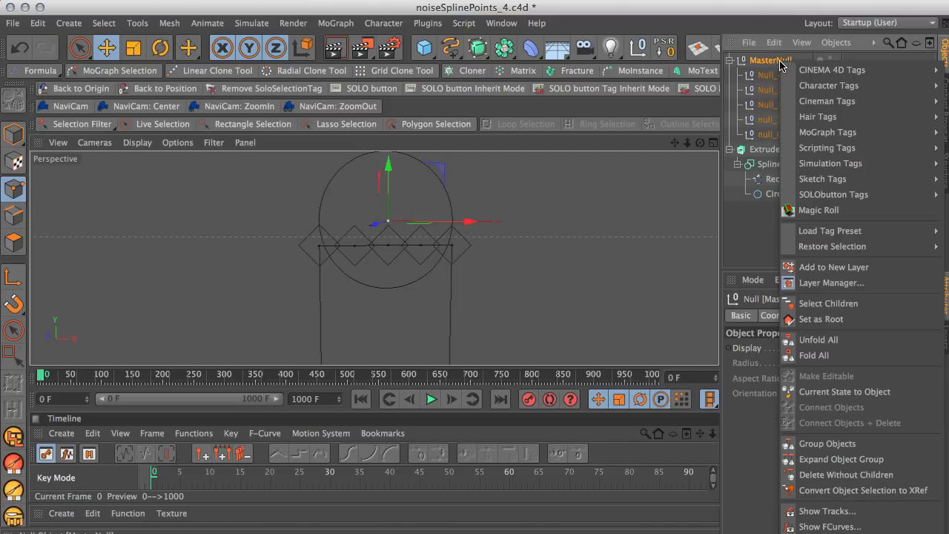
mouse_move(832, 71)
left_click(748, 71)
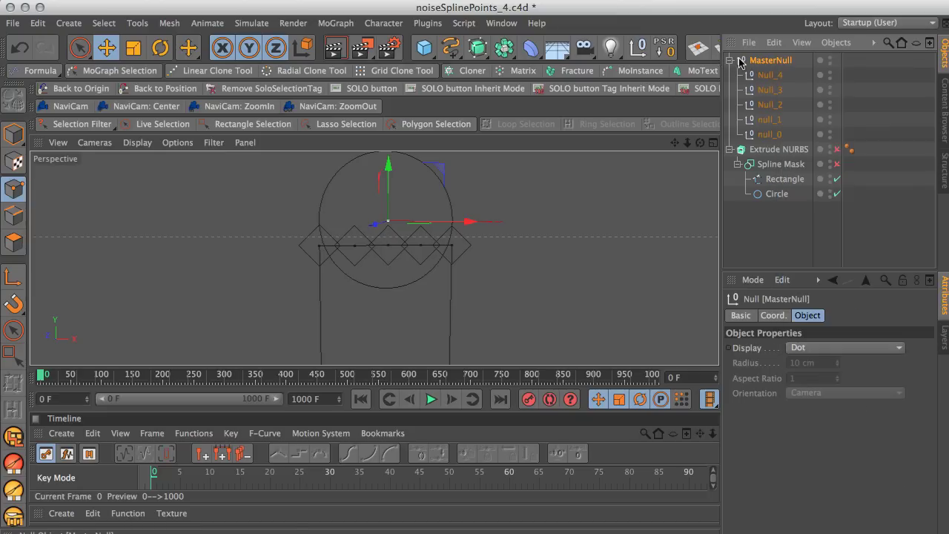
right_click(739, 67)
left_click(717, 81)
left_click_drag(718, 80, 582, 68)
right_click(629, 66)
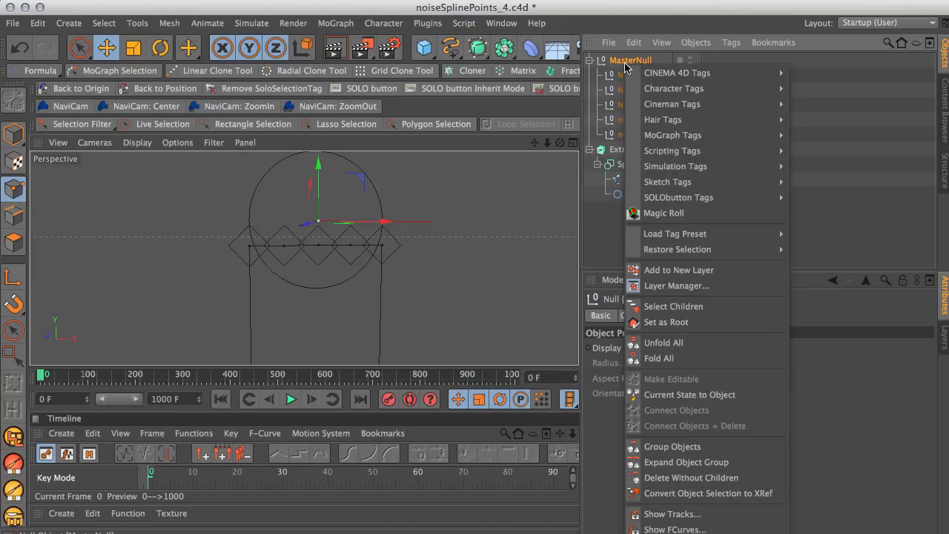
mouse_move(671, 74)
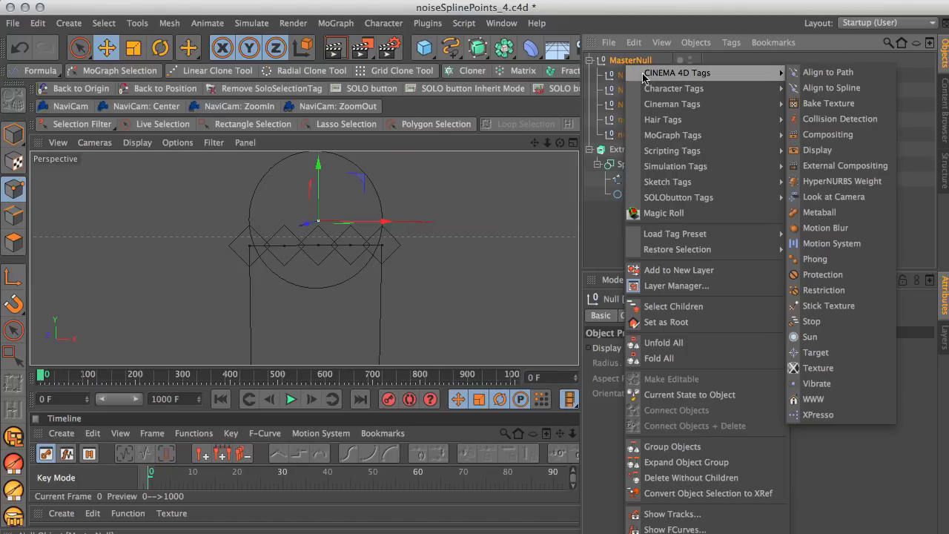
left_click(816, 417)
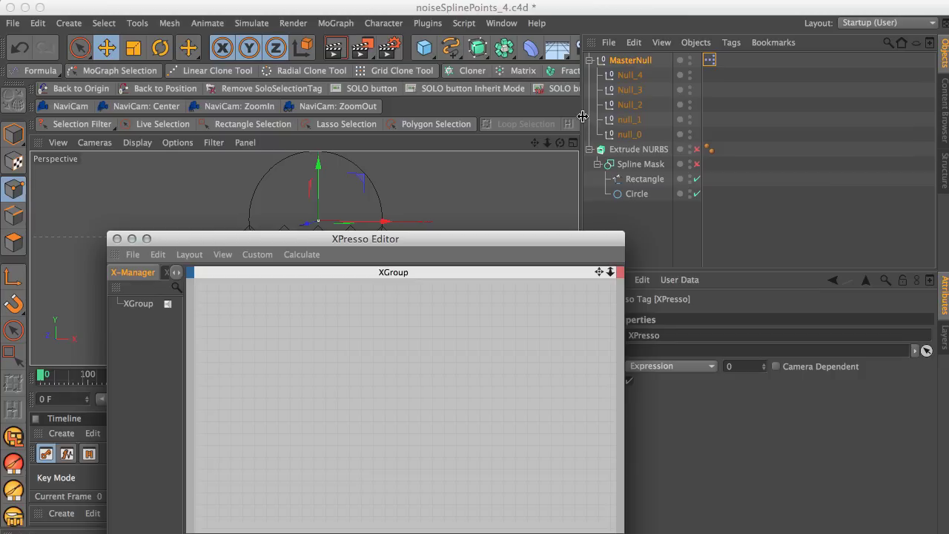
Widen the viewport again, then shrink and reposition the XPresso Editor so the object list is uncovered
left_click_drag(582, 116, 767, 117)
left_click_drag(491, 243, 816, 214)
left_click_drag(946, 513, 857, 480)
left_click_drag(753, 208, 806, 252)
left_click(816, 89)
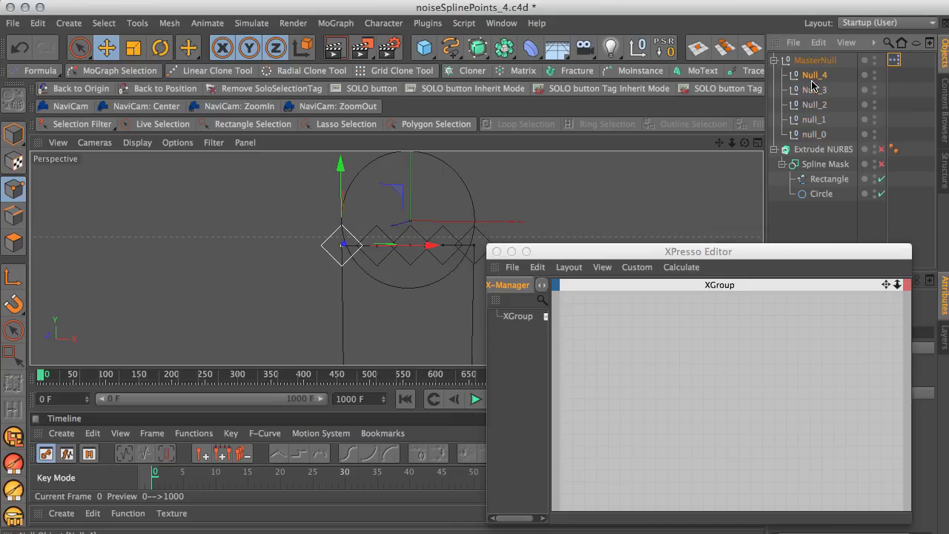
left_click(813, 136, "shift")
left_click_drag(815, 81, 756, 307)
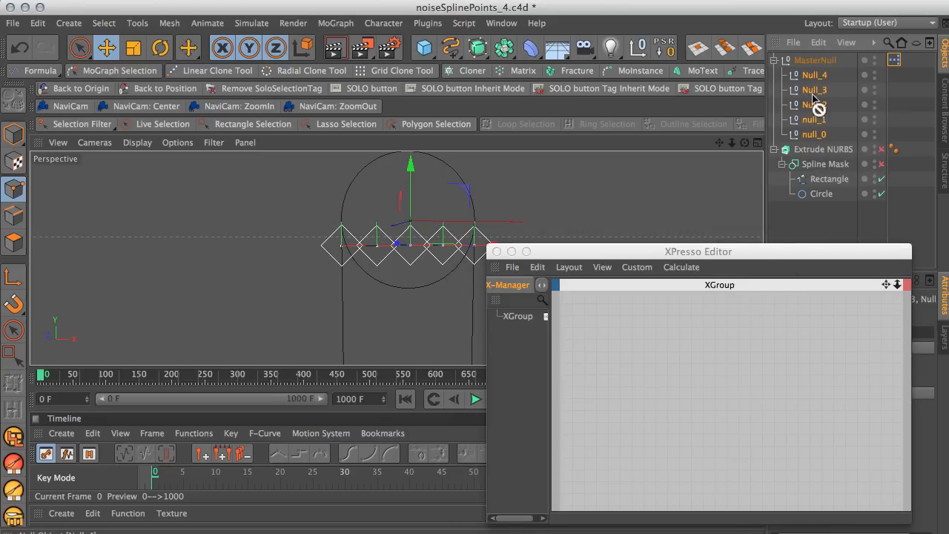
Add null_0 and the Rectangle spline as XPresso nodes, with Rectangle placed above null_0
left_click(808, 136)
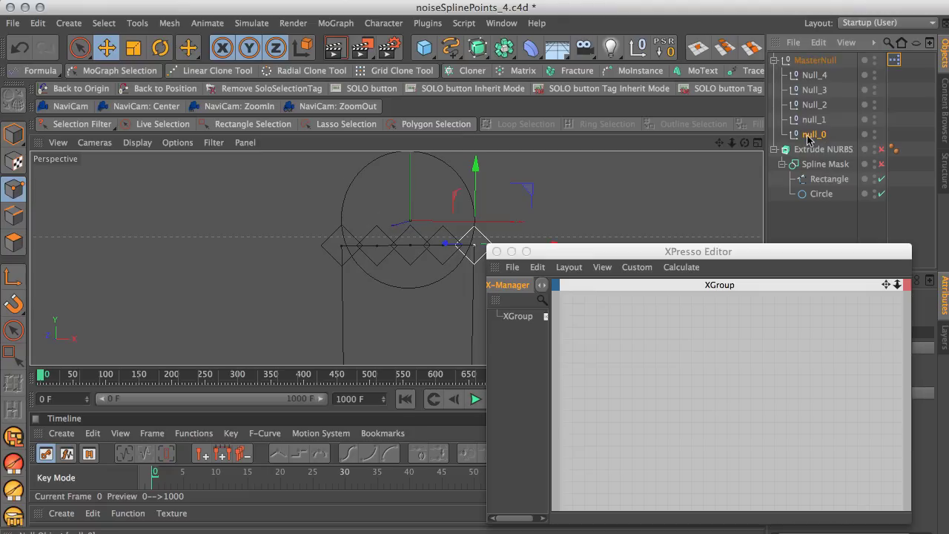
left_click_drag(808, 137, 702, 365)
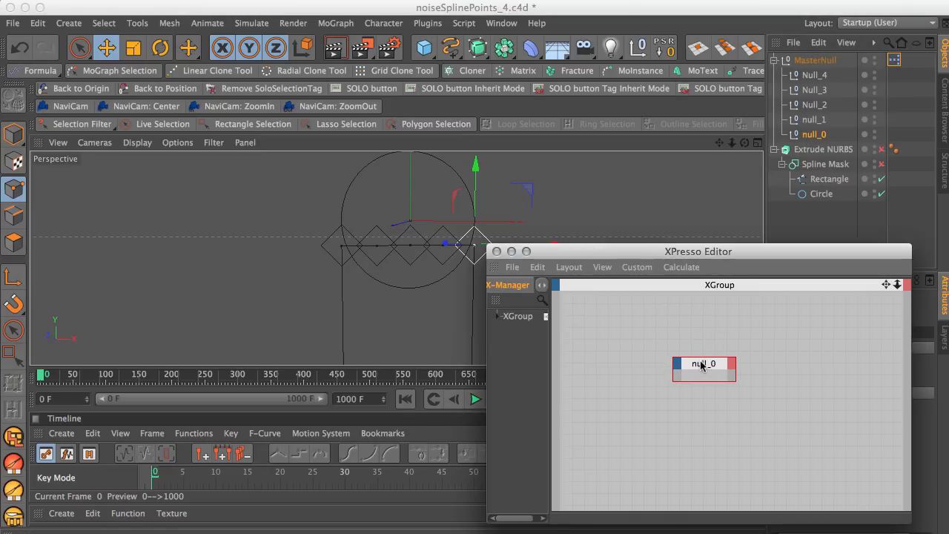
left_click(825, 180)
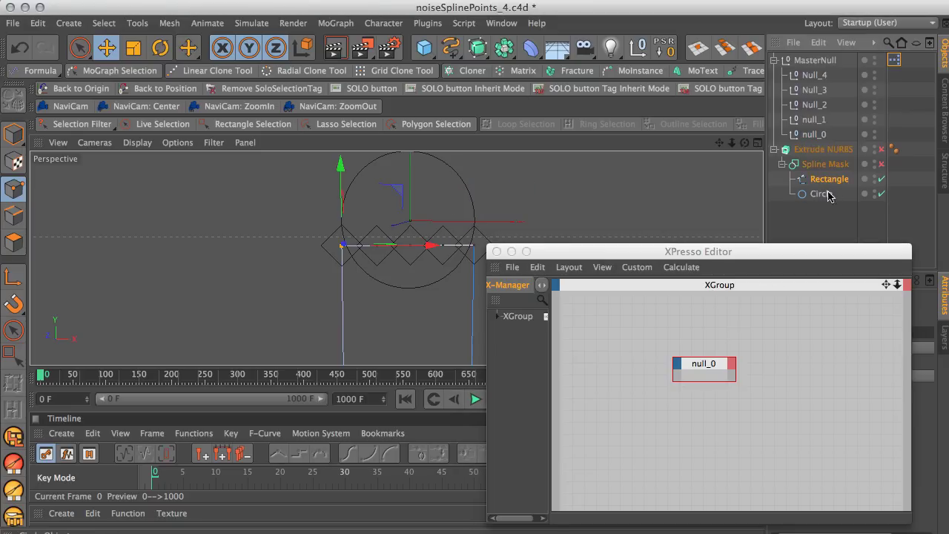
left_click_drag(827, 182, 702, 307)
left_click_drag(712, 366, 710, 355)
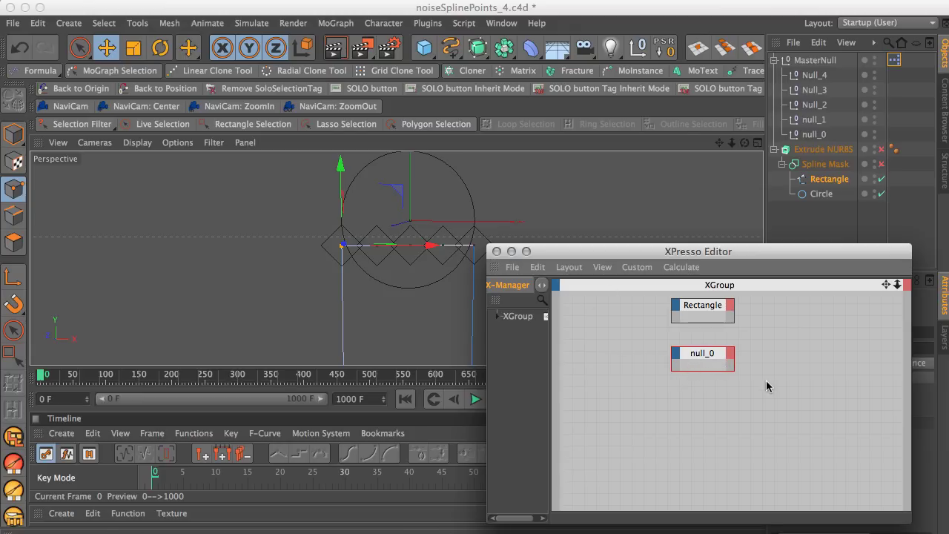
right_click(591, 328)
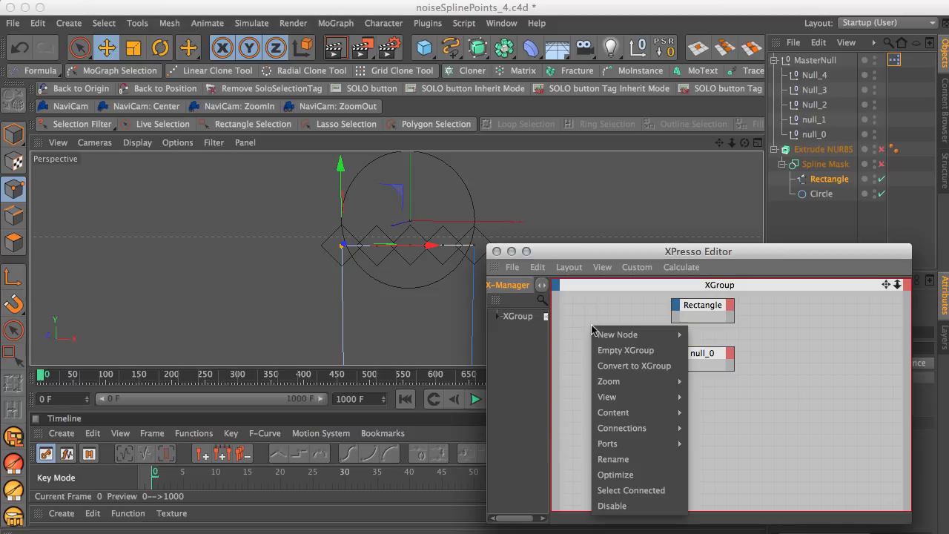
left_click(561, 316)
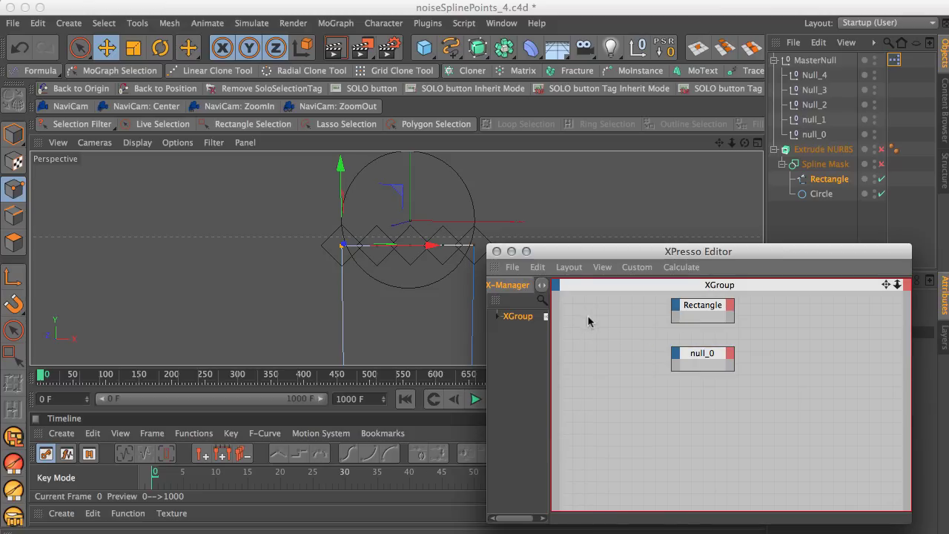
right_click(588, 319)
mouse_move(606, 327)
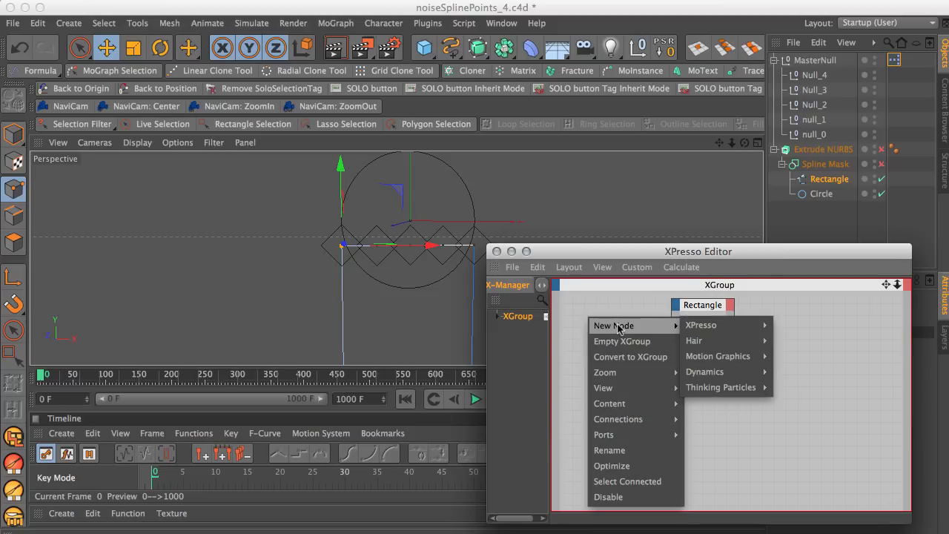
mouse_move(698, 324)
mouse_move(786, 324)
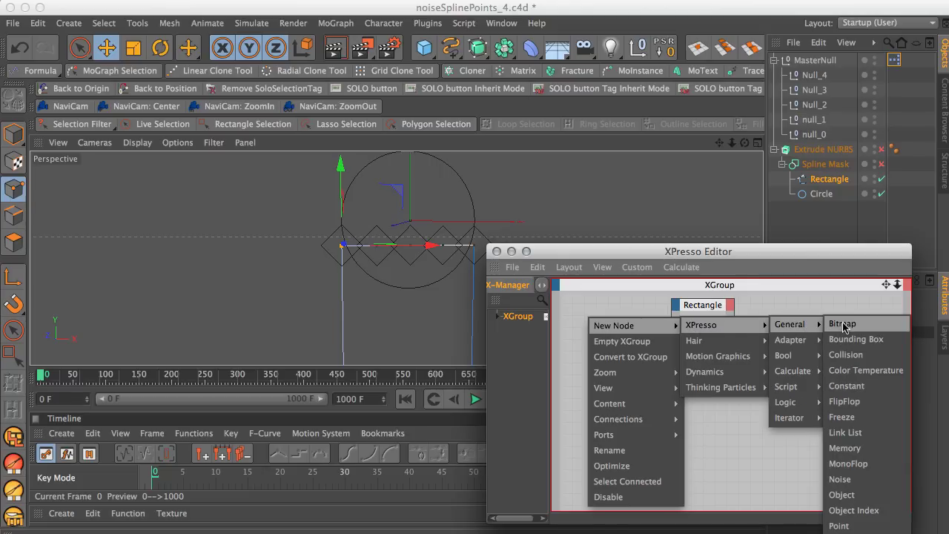
left_click(745, 256)
Add a Point node to the XGroup and place it beside the Rectangle node
left_click_drag(722, 252, 719, 120)
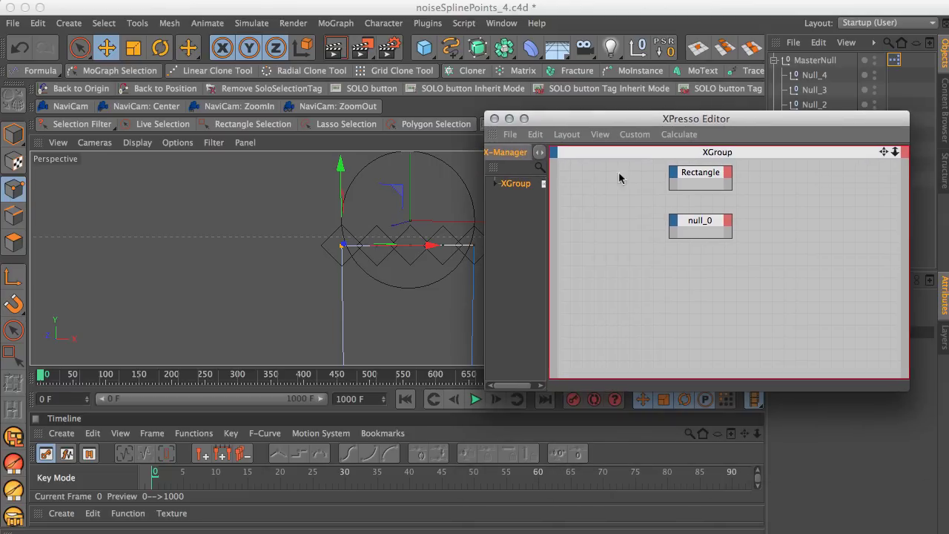
right_click(585, 187)
mouse_move(597, 190)
mouse_move(701, 191)
mouse_move(800, 191)
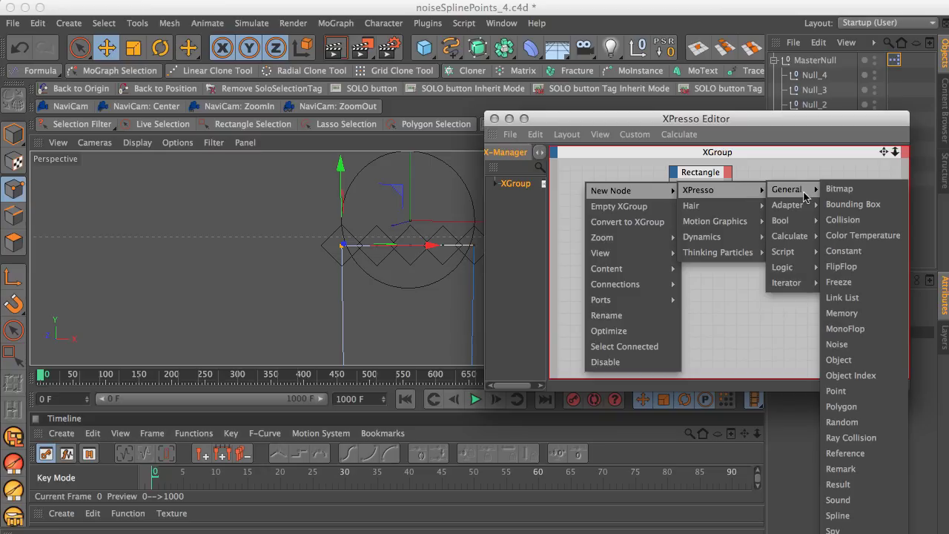
left_click(840, 391)
left_click_drag(800, 196, 854, 189)
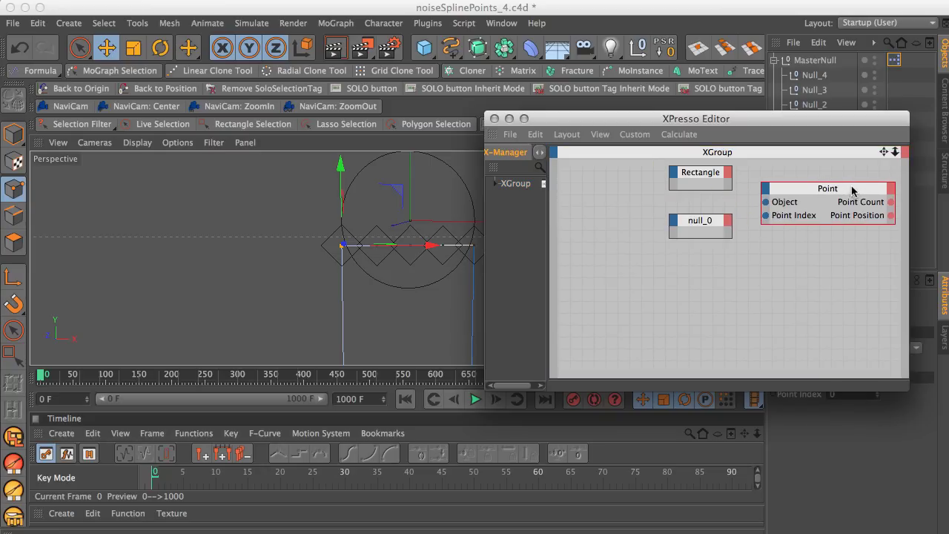
left_click_drag(721, 122, 726, 217)
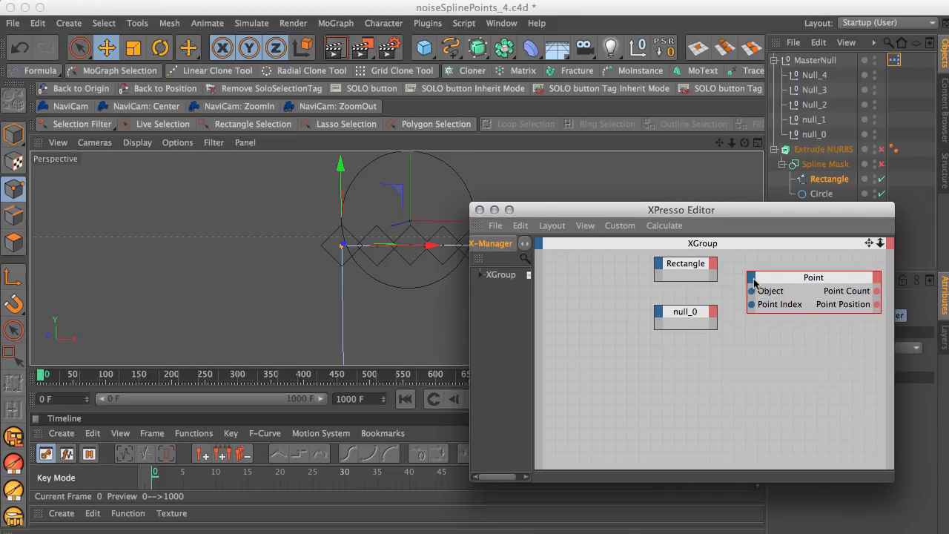
Add a Point Position input port to the Point node
left_click(751, 278)
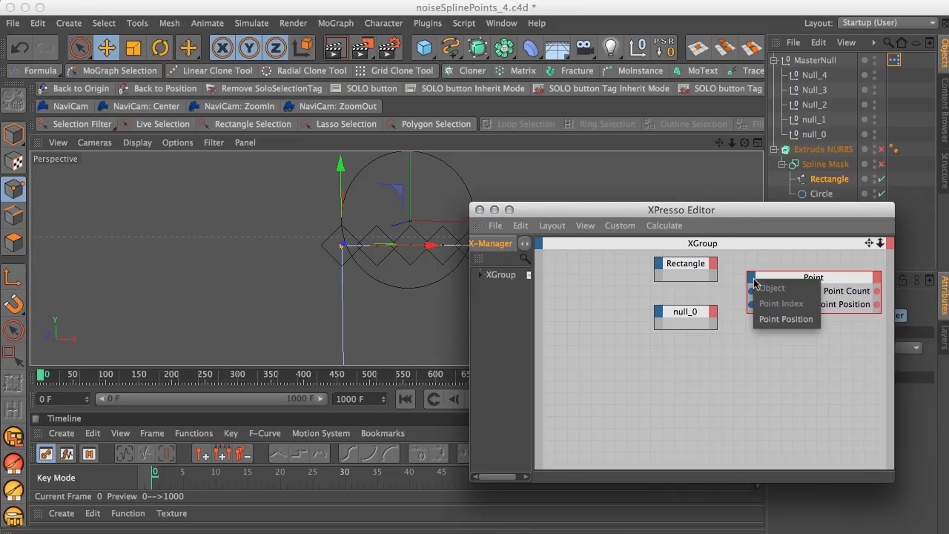
left_click(786, 320)
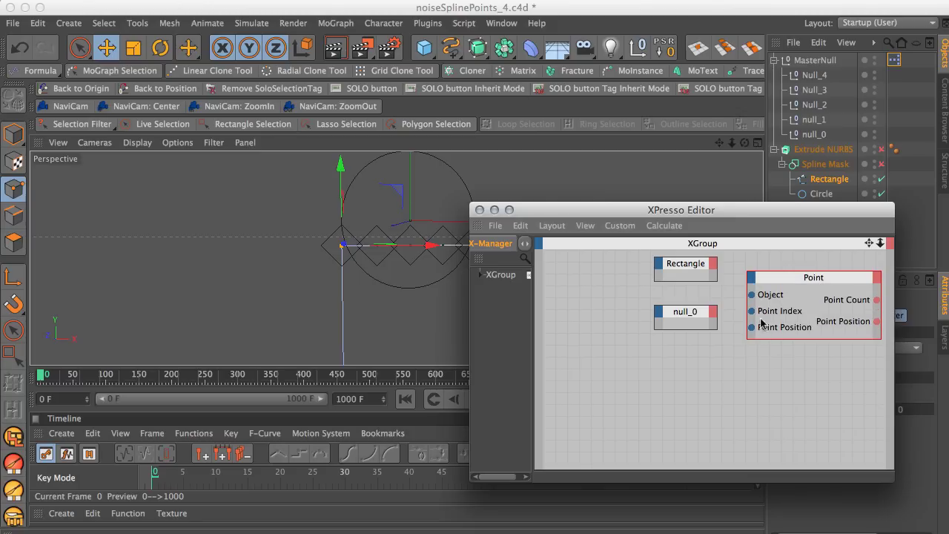
left_click(752, 279)
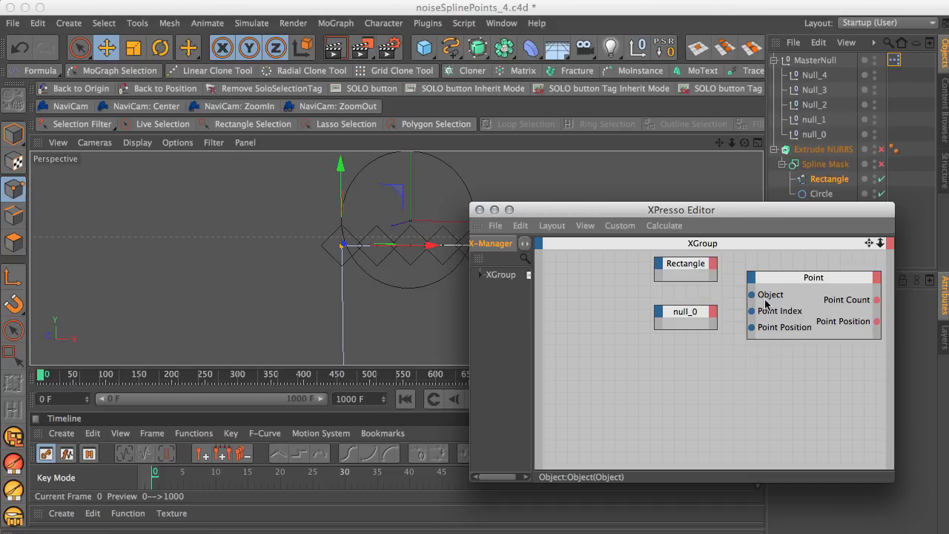
Add an Object output to the Rectangle node, connect it to the Point node's Object input, and move the null_0 node farther down
left_click(713, 266)
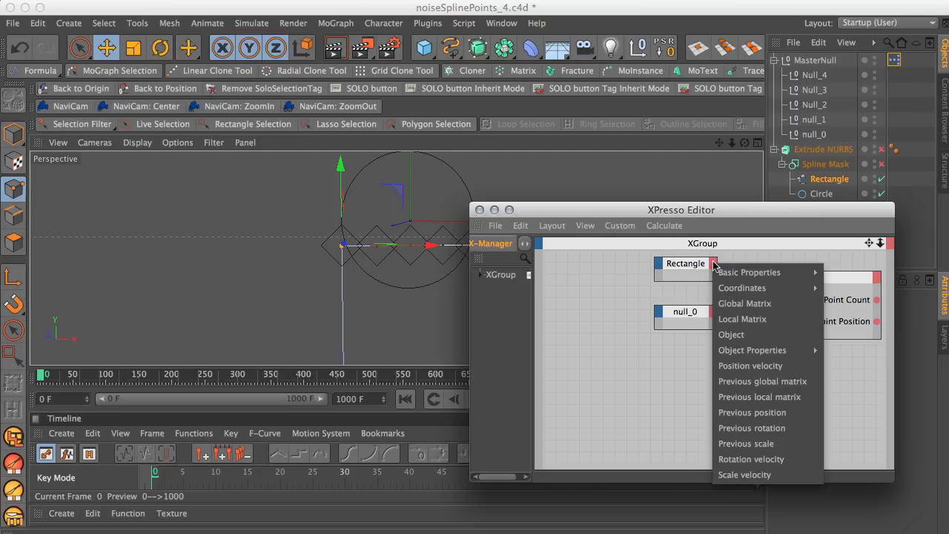
left_click(726, 335)
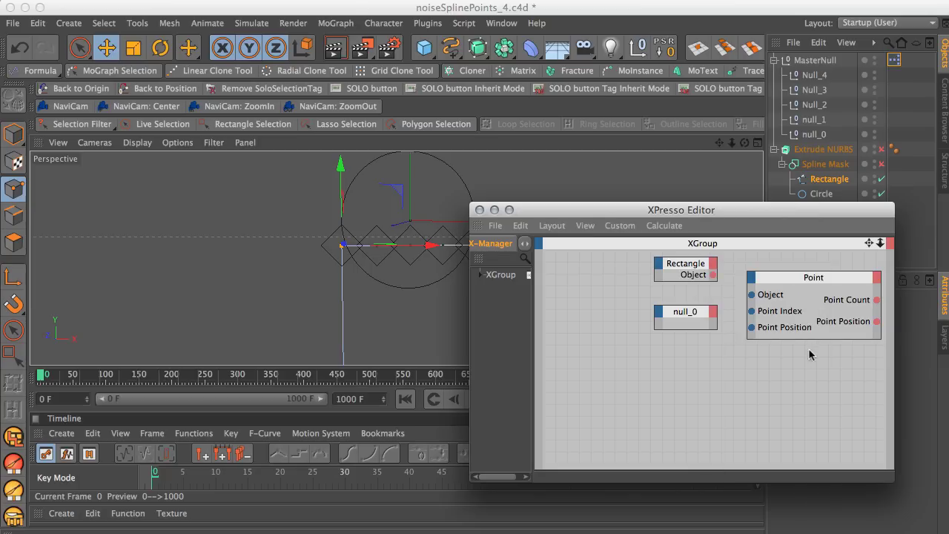
left_click(709, 312)
left_click(696, 324)
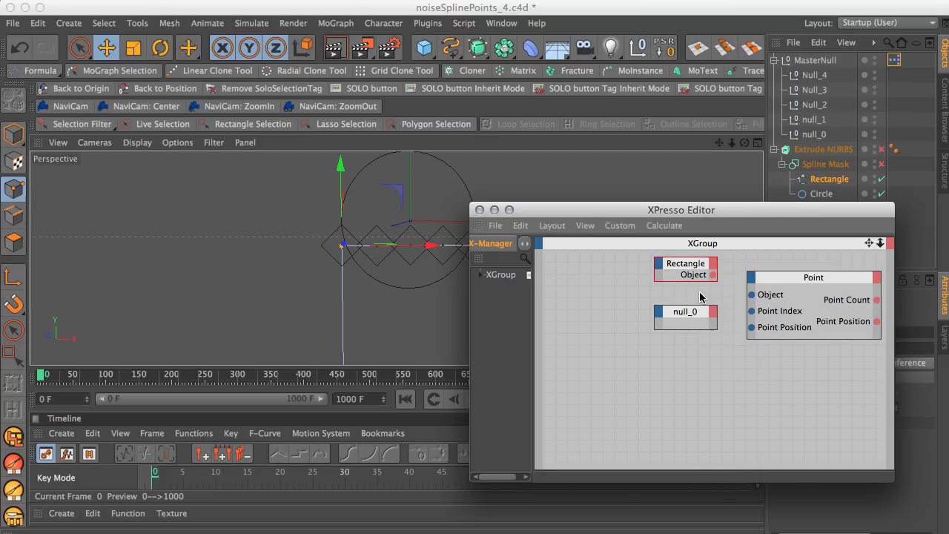
left_click_drag(704, 315, 671, 350)
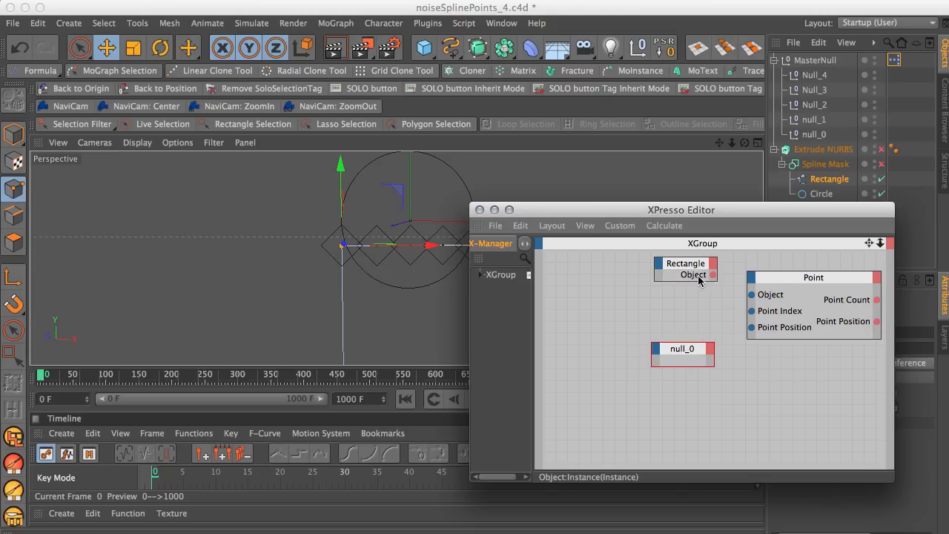
left_click_drag(712, 274, 779, 293)
left_click_drag(689, 349, 660, 363)
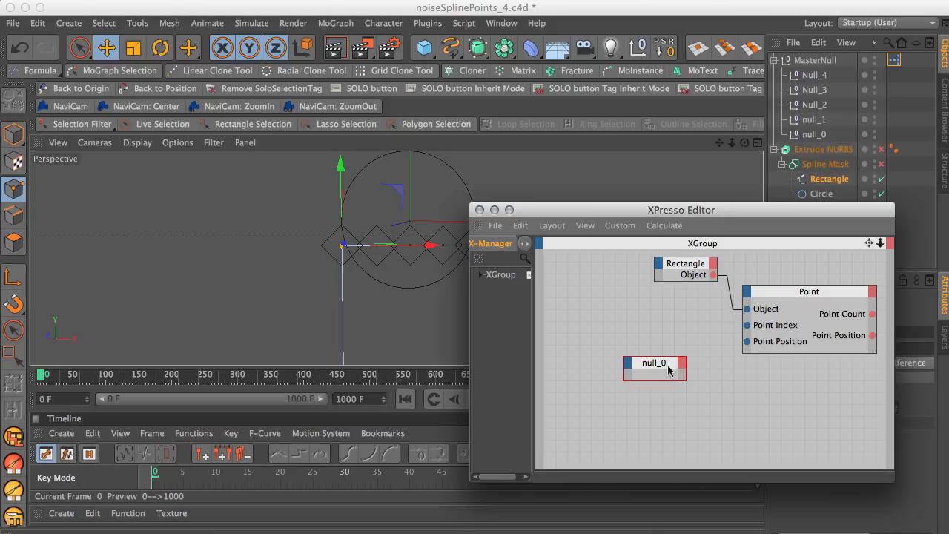
Add a Global Position output to the null_0 node and connect it to the Point node's Point Position input
left_click_drag(664, 369, 688, 366)
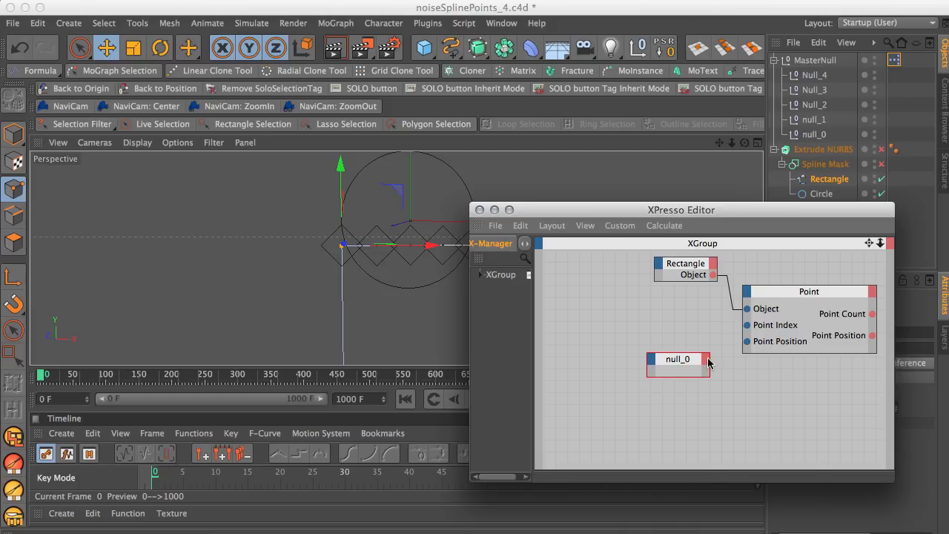
left_click(708, 361)
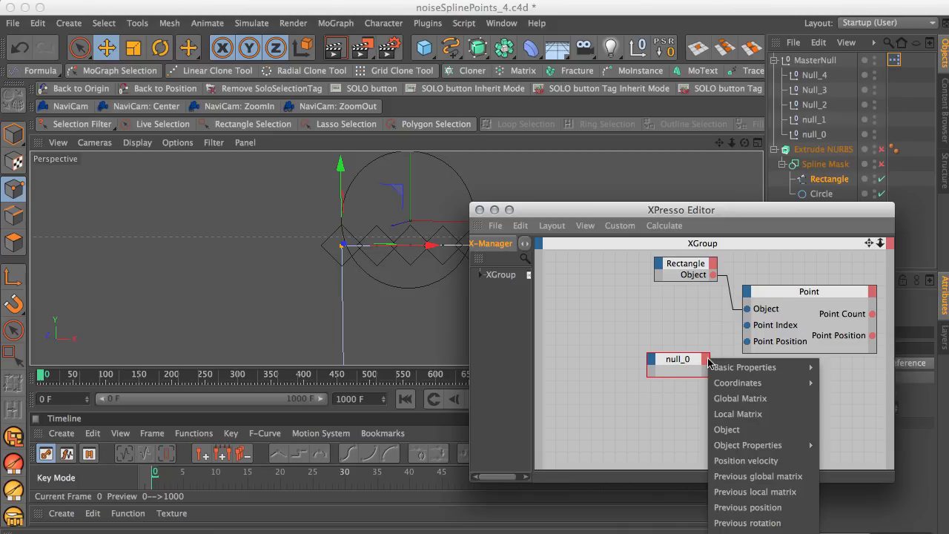
mouse_move(716, 386)
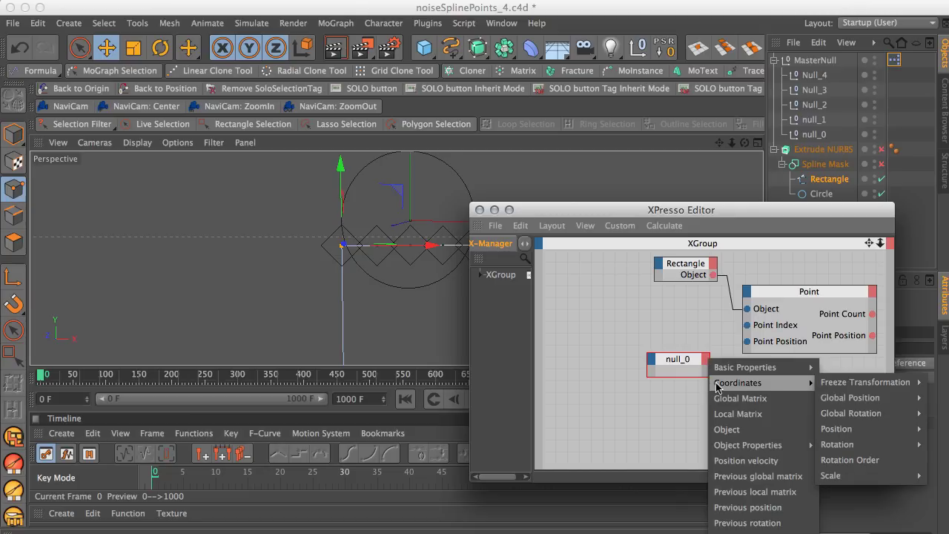
mouse_move(836, 434)
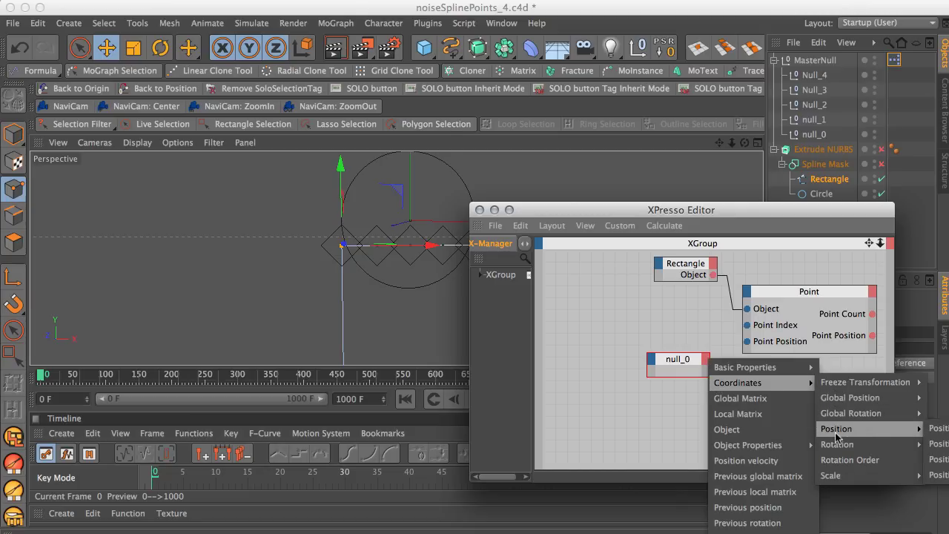
left_click_drag(699, 210, 578, 210)
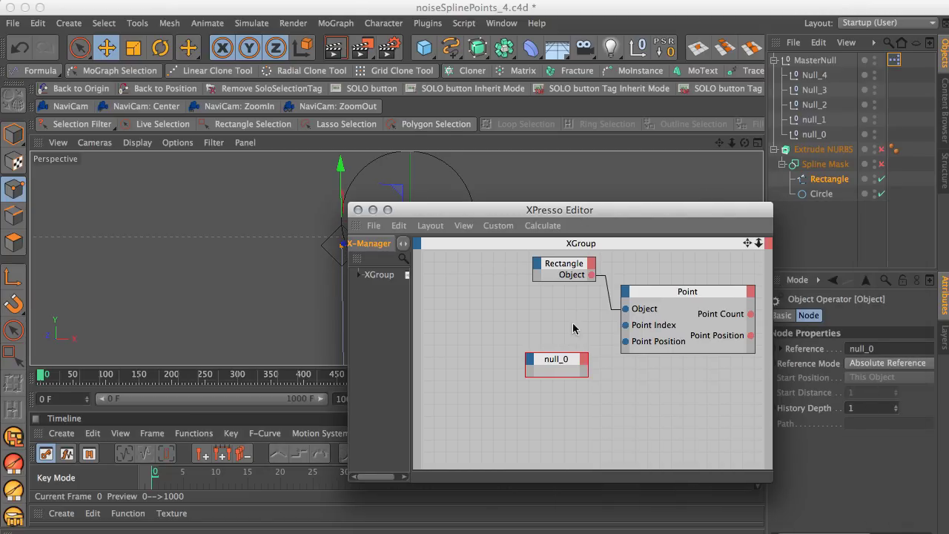
left_click(585, 361)
mouse_move(614, 381)
mouse_move(713, 428)
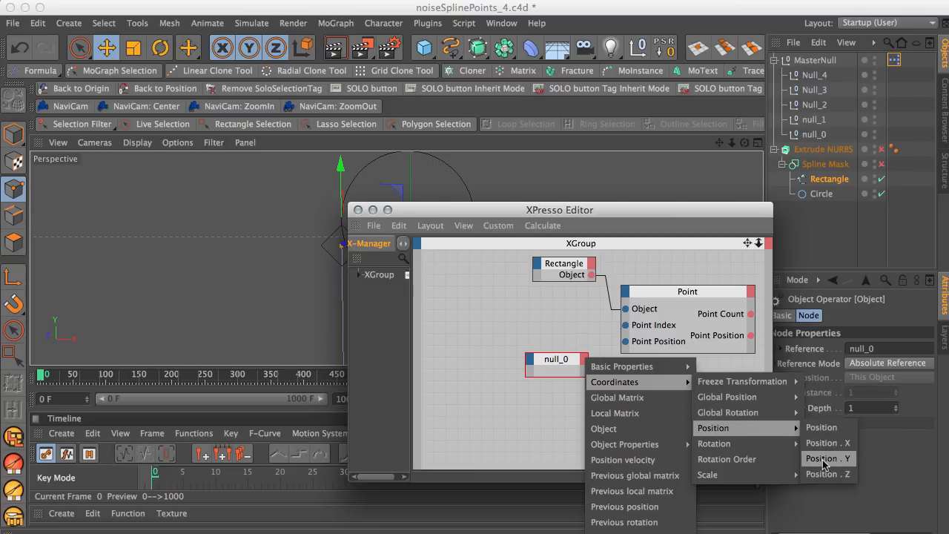
mouse_move(734, 397)
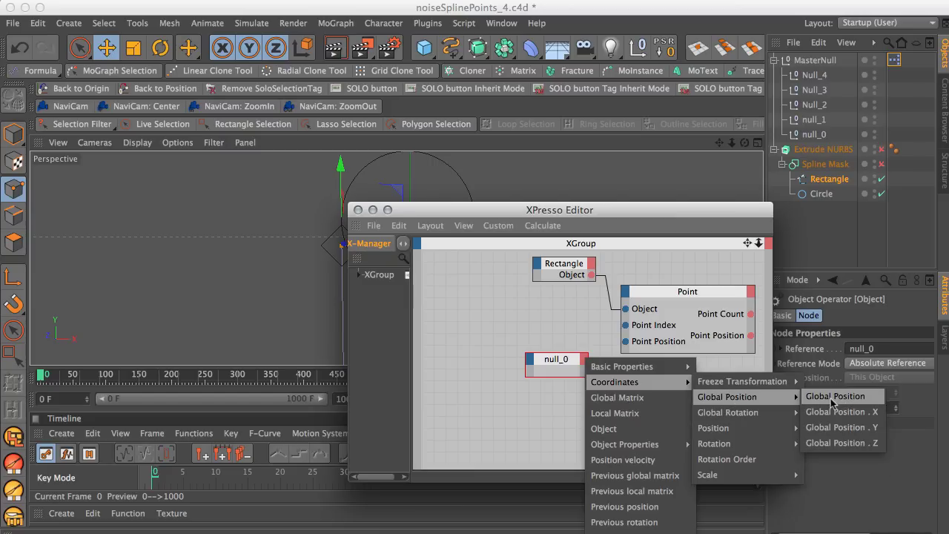
left_click(827, 400)
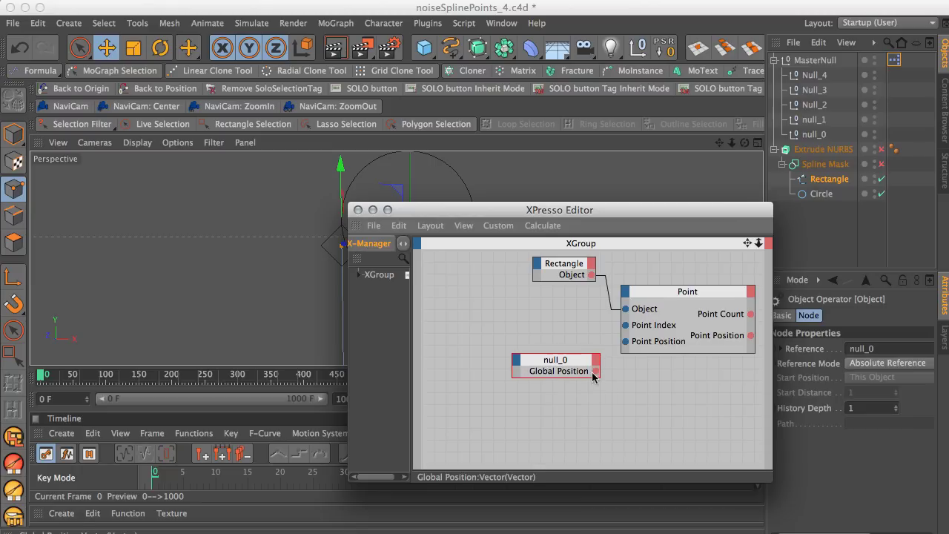
left_click_drag(595, 371, 624, 342)
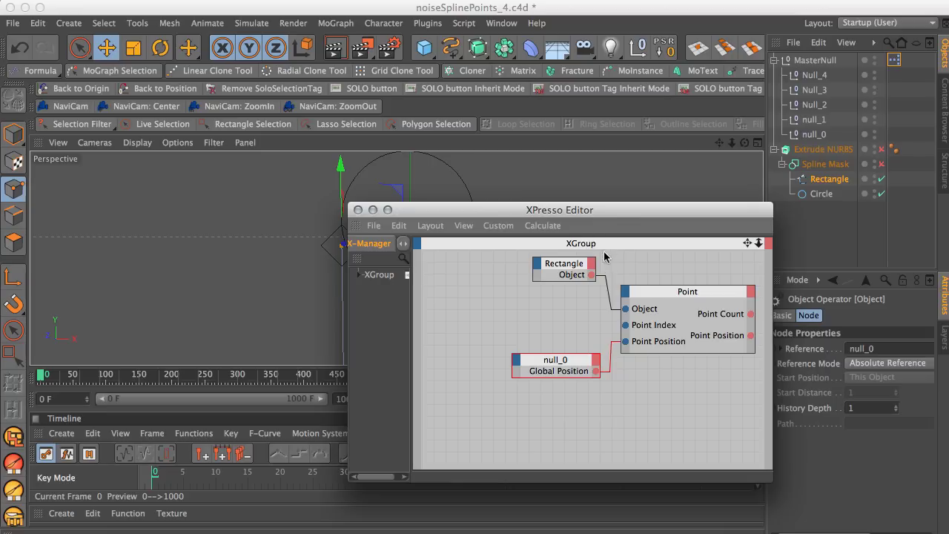
Test the XPresso link by moving null_0 vertically in the viewport
left_click_drag(599, 216, 692, 294)
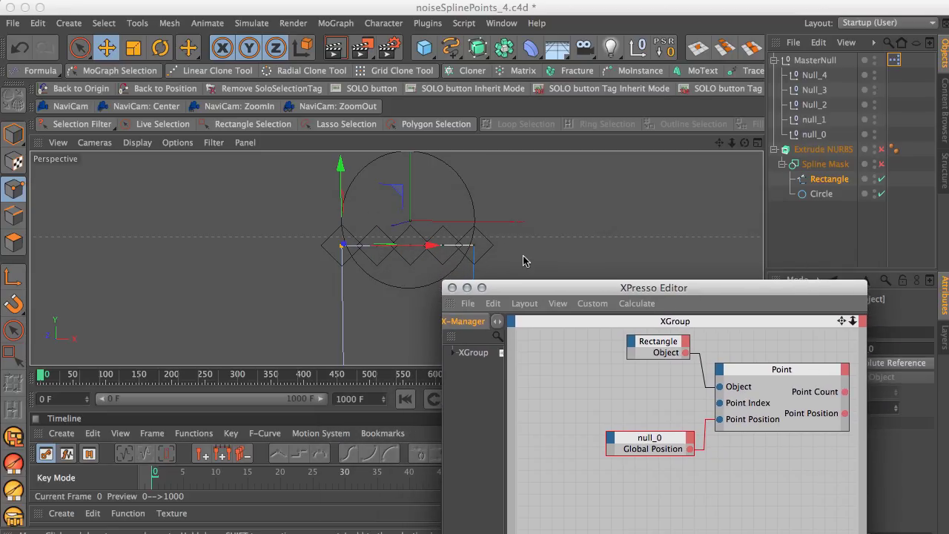
left_click_drag(516, 286, 581, 257)
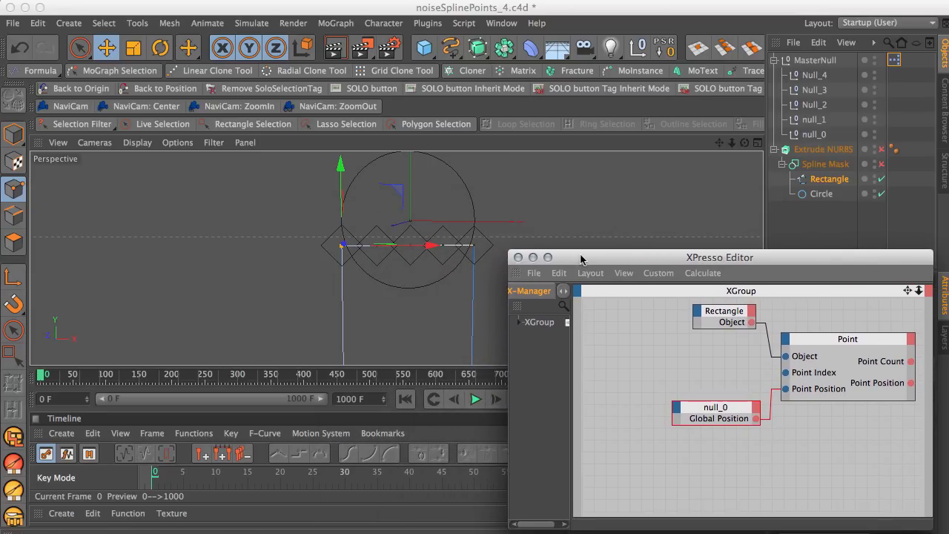
left_click(489, 238)
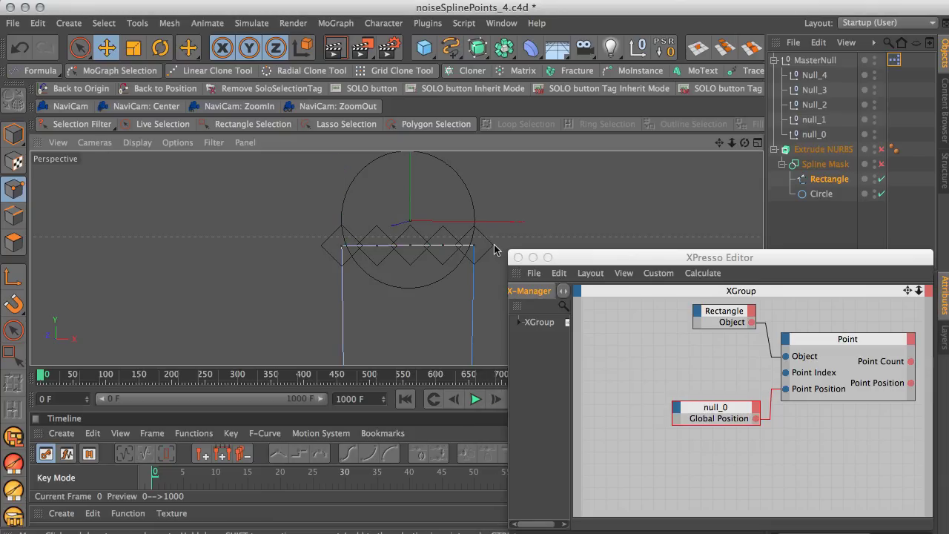
left_click(812, 136)
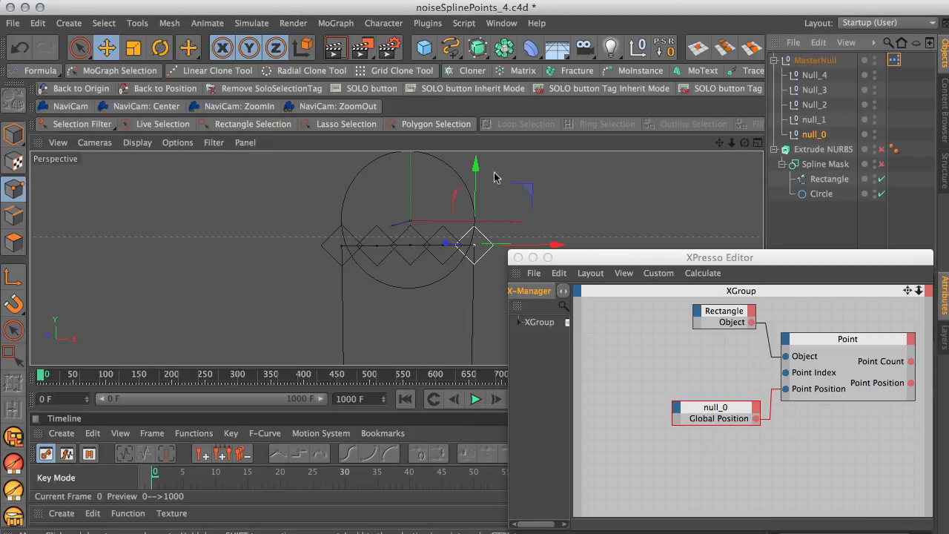
left_click_drag(476, 186, 466, 231)
Arrange the null_0 and Point nodes compactly beside the Rectangle node and enlarge the XPresso Editor window
left_click_drag(588, 261, 172, 81)
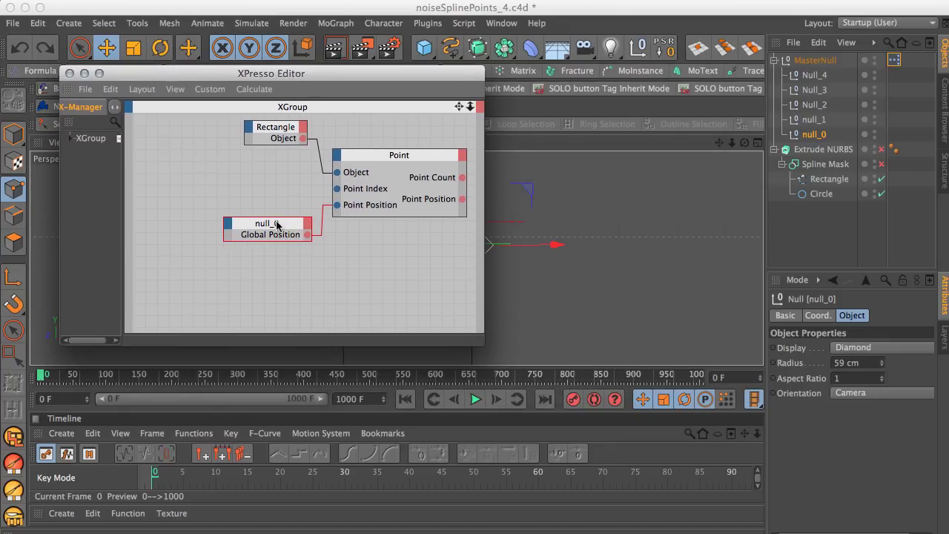
left_click_drag(277, 224, 288, 212)
left_click_drag(355, 161, 353, 135)
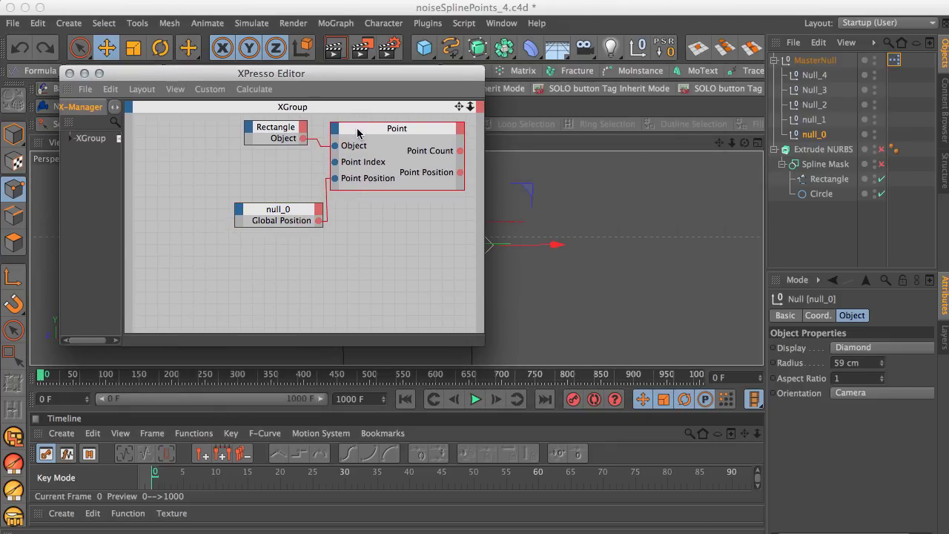
left_click_drag(298, 209, 293, 174)
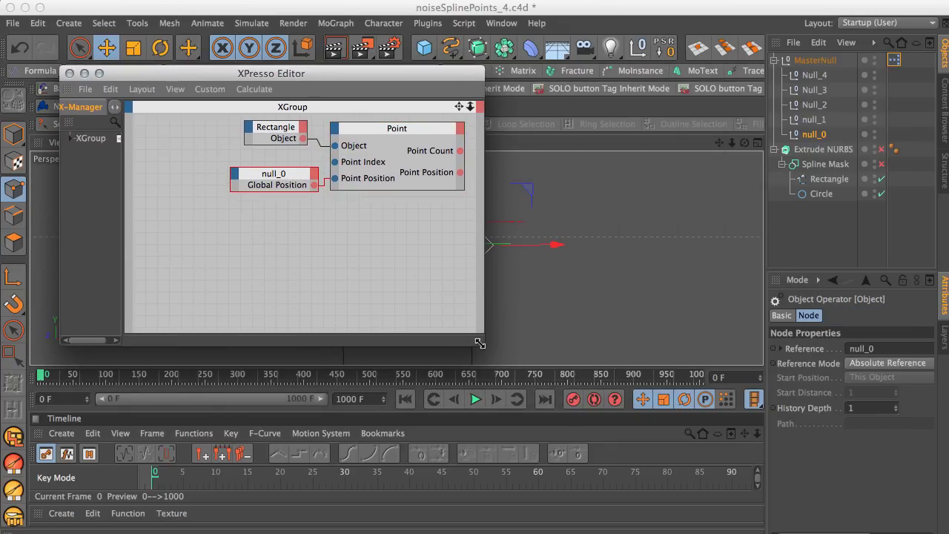
left_click_drag(480, 342, 568, 456)
Duplicate the linked Rectangle, null_0 and Point nodes below the originals and shift the copied Point node away from its inputs
left_click(340, 189)
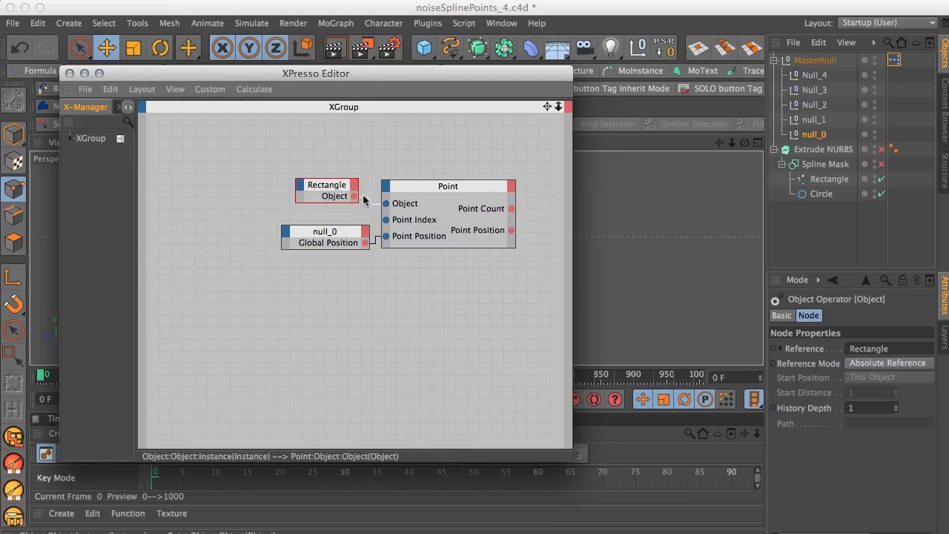
left_click(416, 186, "shift")
left_click(336, 237, "shift")
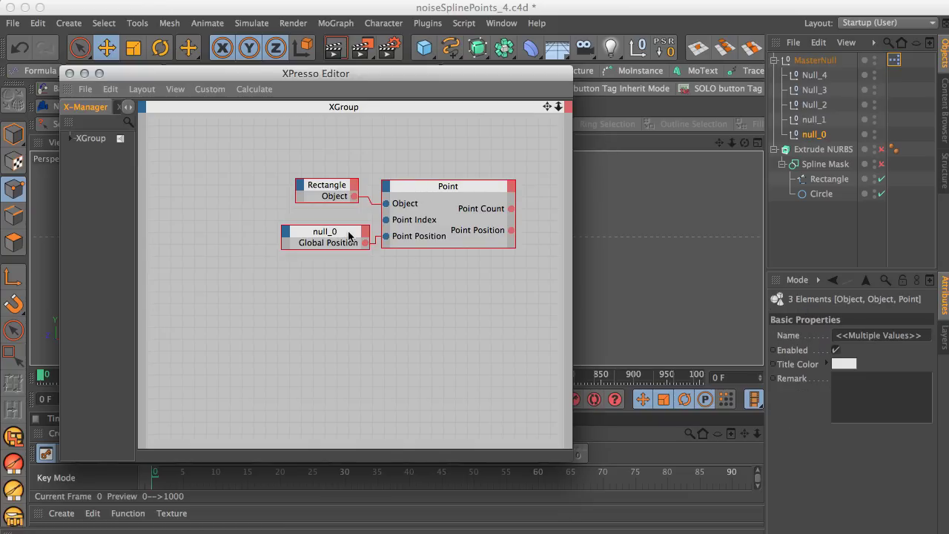
left_click_drag(349, 236, 360, 339, "ctrl")
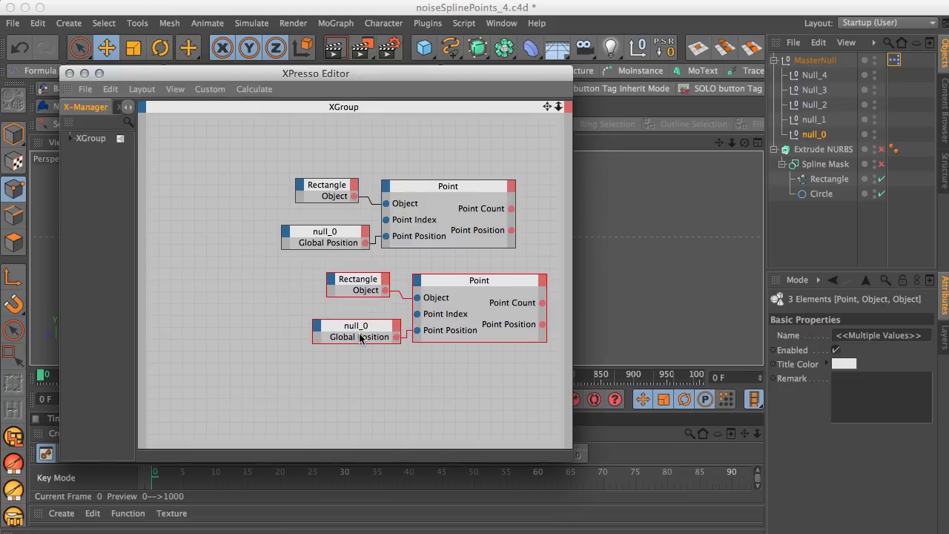
left_click_drag(378, 289, 336, 278)
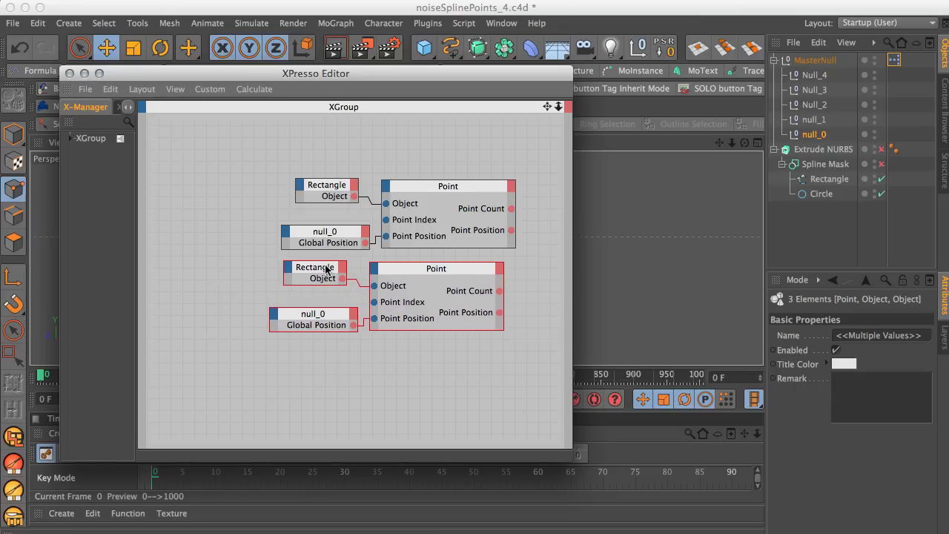
left_click(303, 360)
left_click_drag(409, 272, 428, 272)
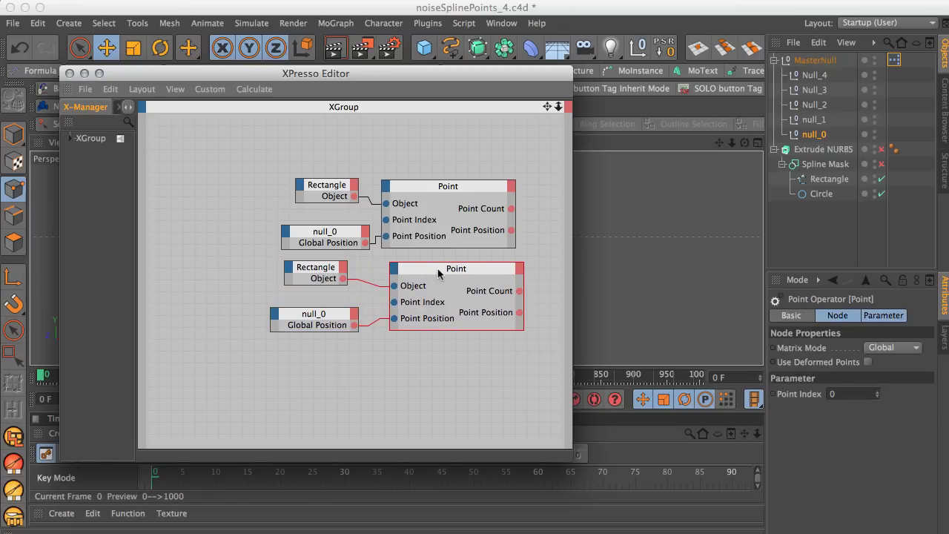
Undo the node duplication and the repositioning of the copies
key("super+z")
key("super+z")
key("super+z")
key("super+z")
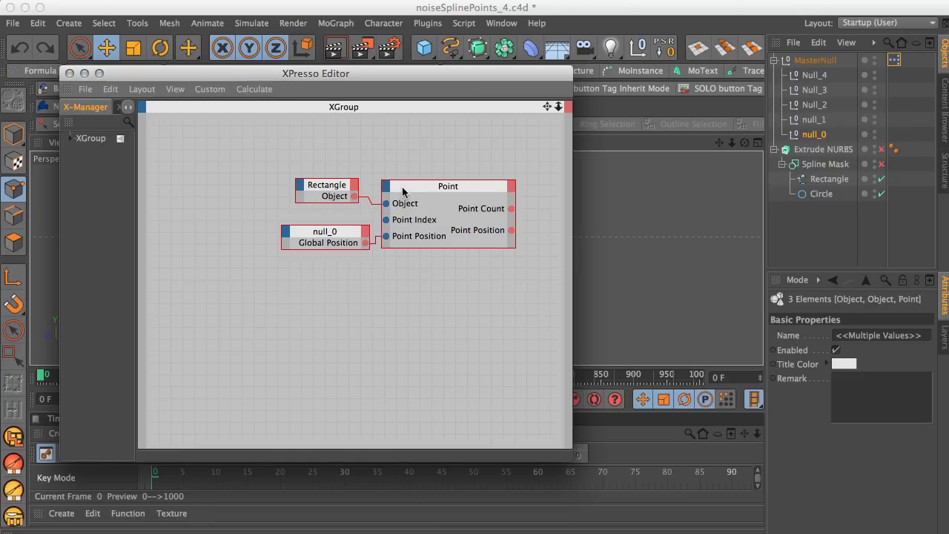
Duplicate the three linked nodes below the originals and replace the copied null_0 node's reference with null_1
left_click_drag(394, 189, 420, 279, "ctrl")
left_click(386, 365)
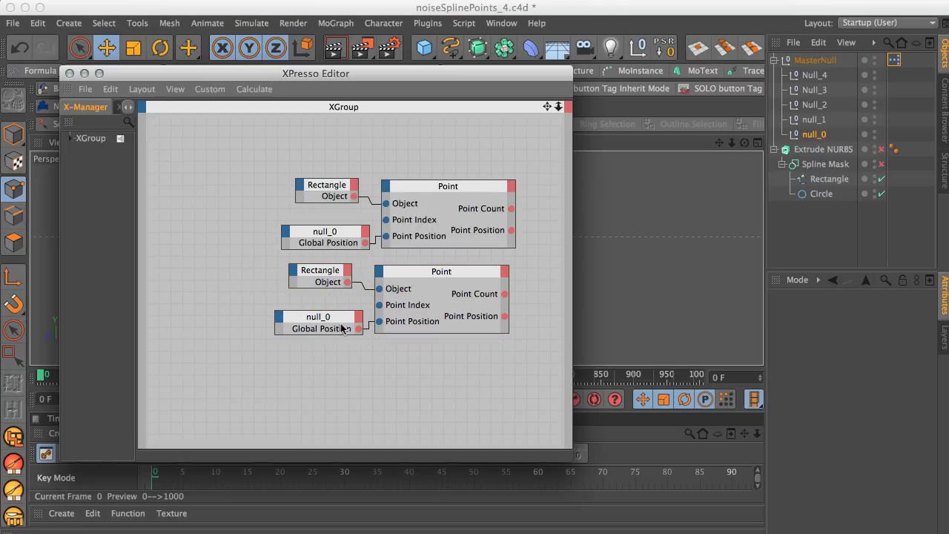
left_click_drag(337, 321, 328, 322)
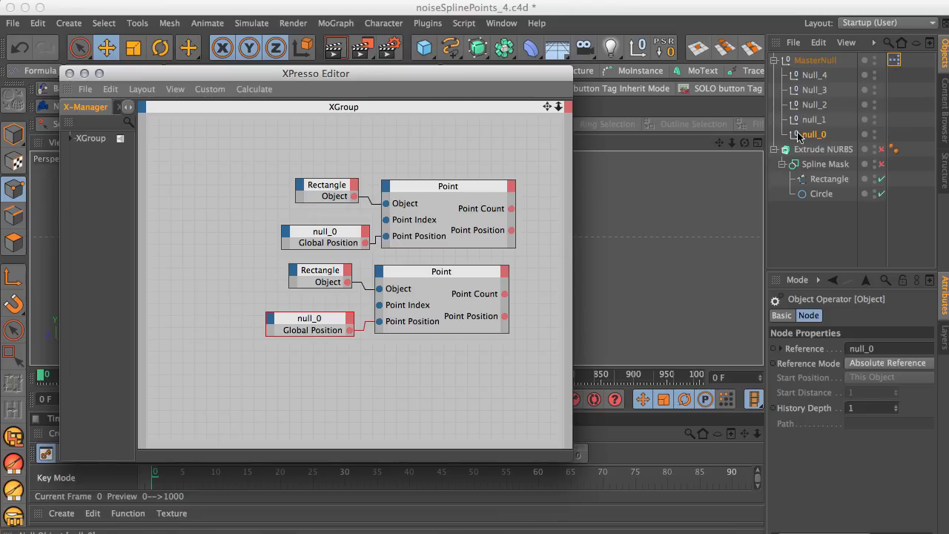
left_click(813, 121)
left_click_drag(810, 126, 677, 247)
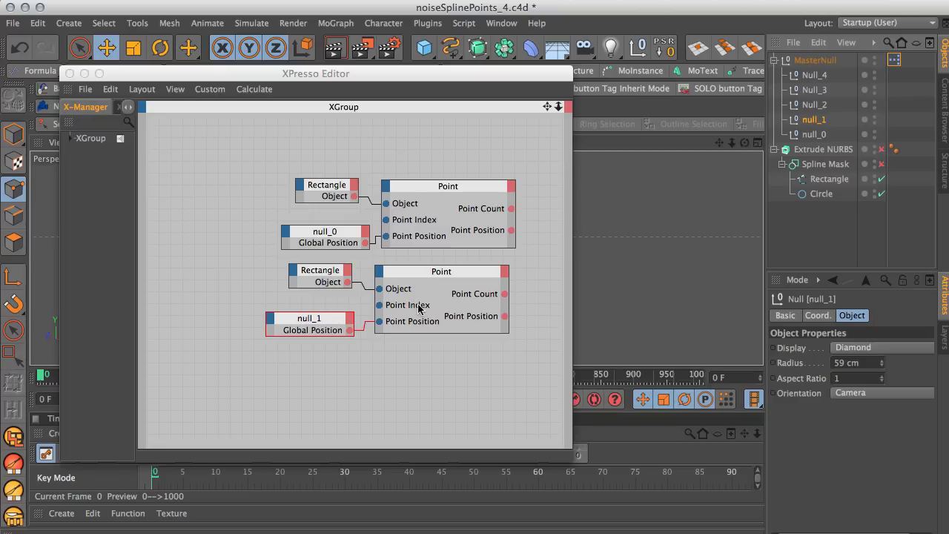
Set the Point Index of the Point node driven by null_1 to 1
left_click_drag(483, 74, 385, 335)
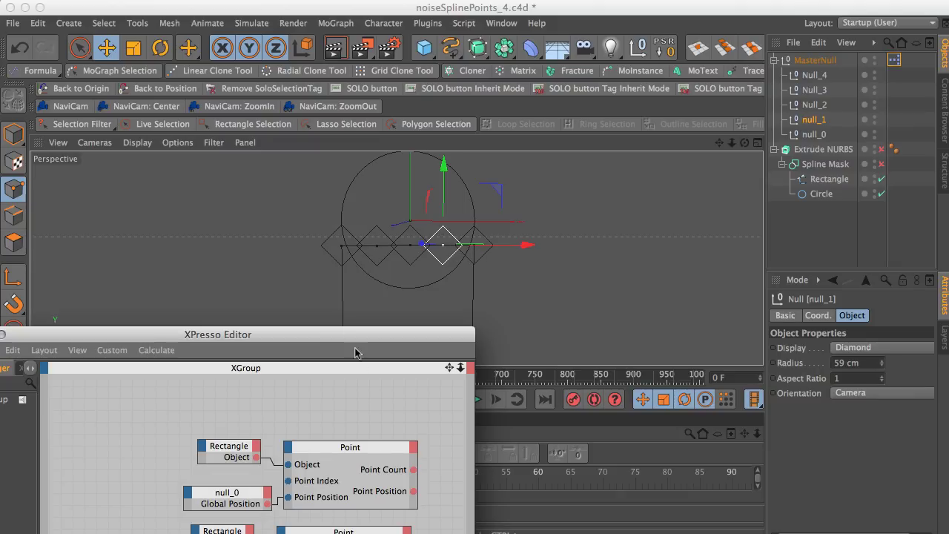
left_click(355, 449)
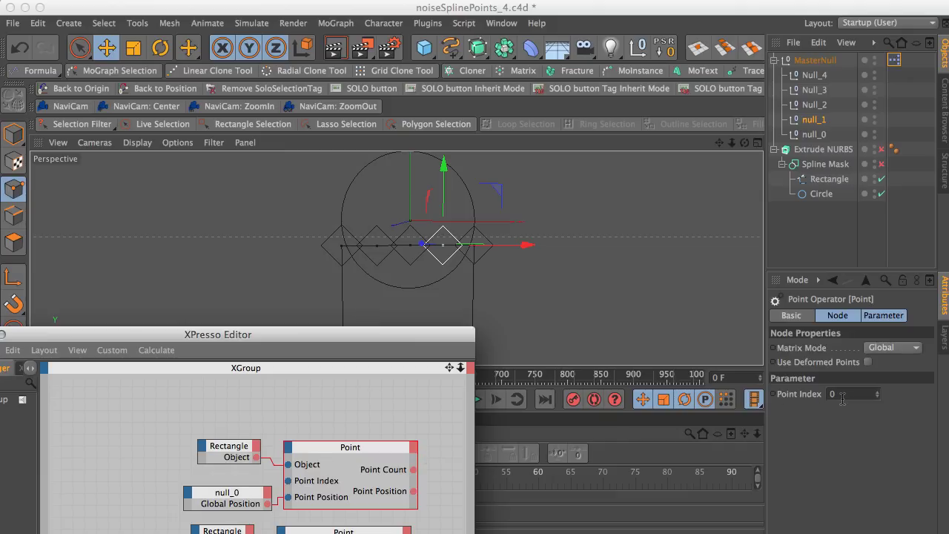
left_click_drag(388, 335, 379, 102)
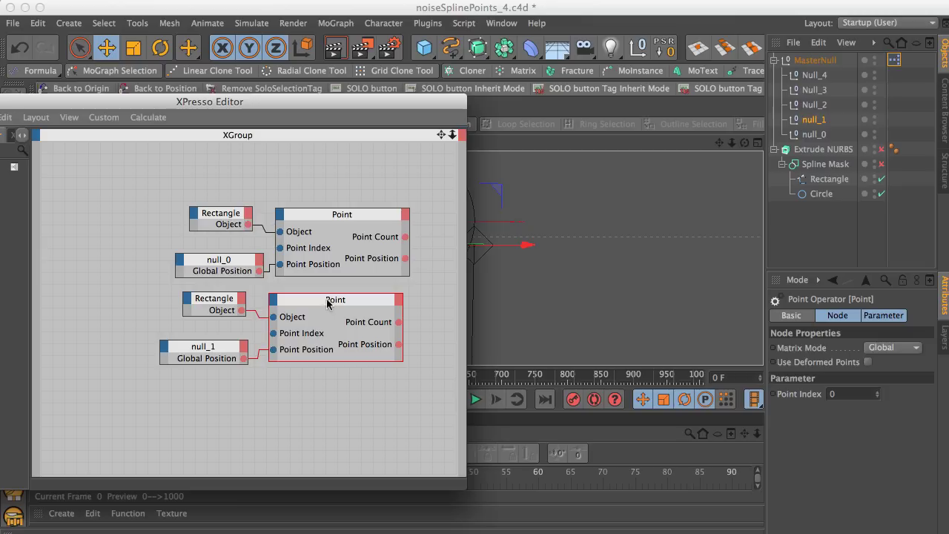
left_click(335, 301)
left_click(842, 394)
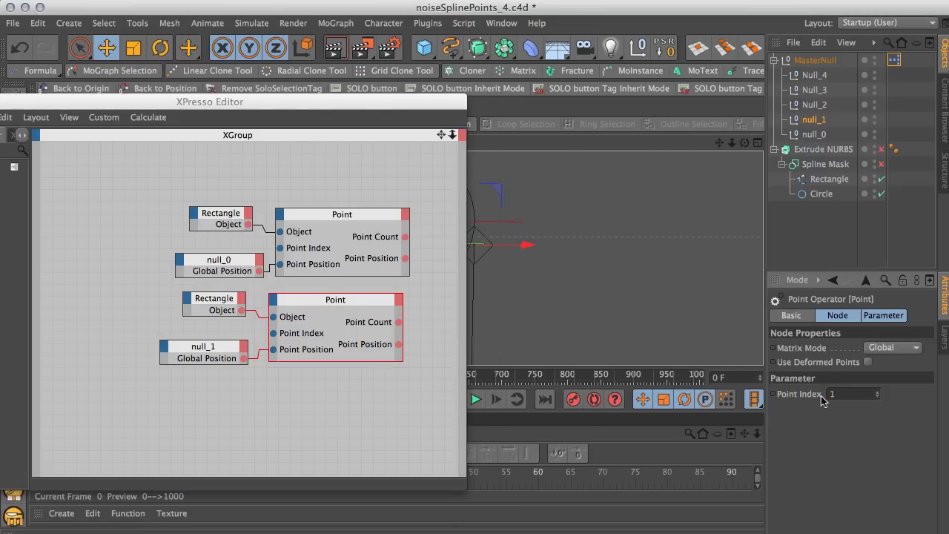
Test the second link by moving null_1 vertically in the viewport, and undo the move
left_click_drag(383, 106, 531, 439)
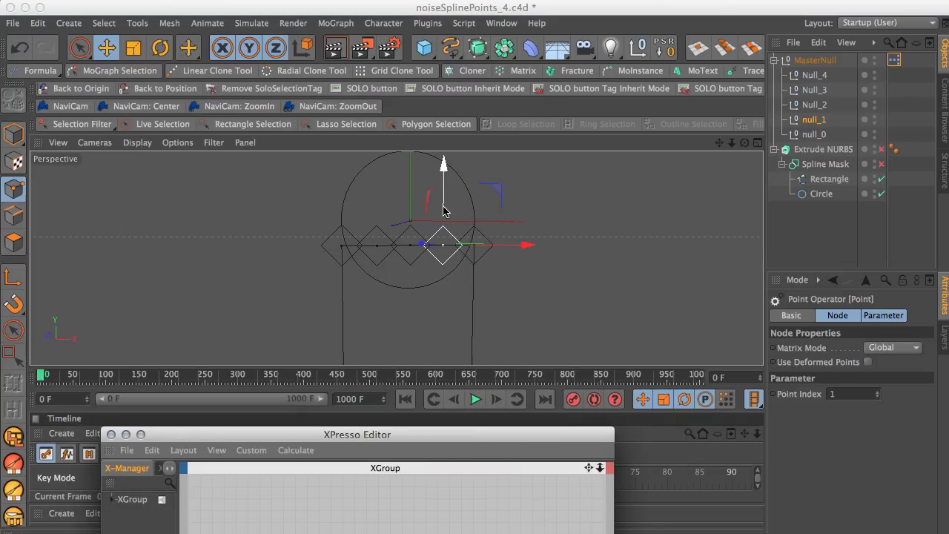
left_click(813, 120)
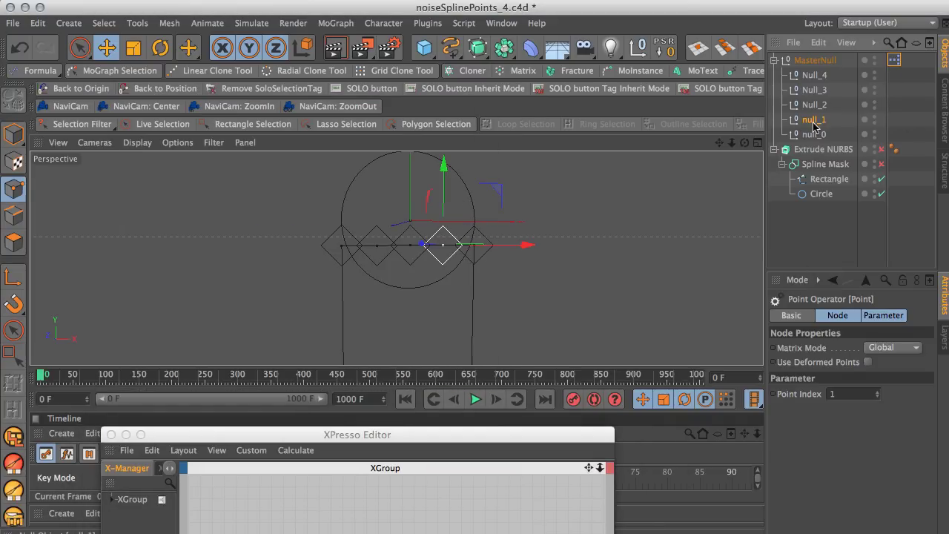
left_click_drag(449, 179, 450, 205)
key("super+z")
Duplicate the linked Rectangle, null_1 and Point nodes as a third group below the second one
left_click_drag(494, 435, 492, 57)
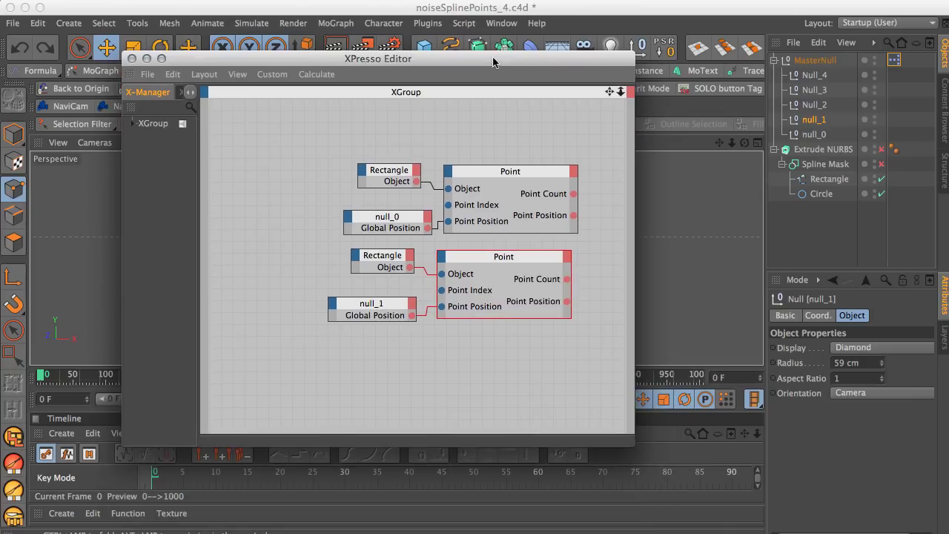
left_click(396, 261)
left_click(389, 292, "shift")
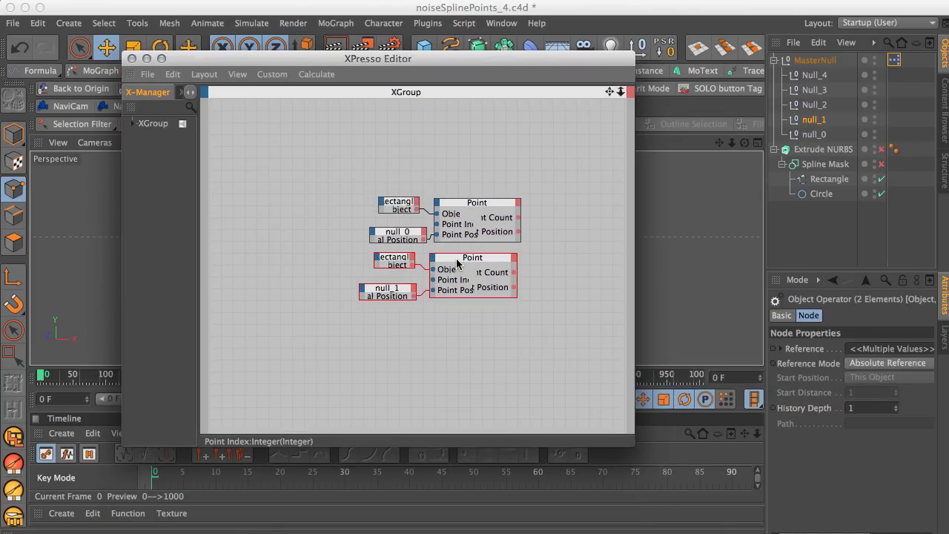
left_click(454, 261, "shift")
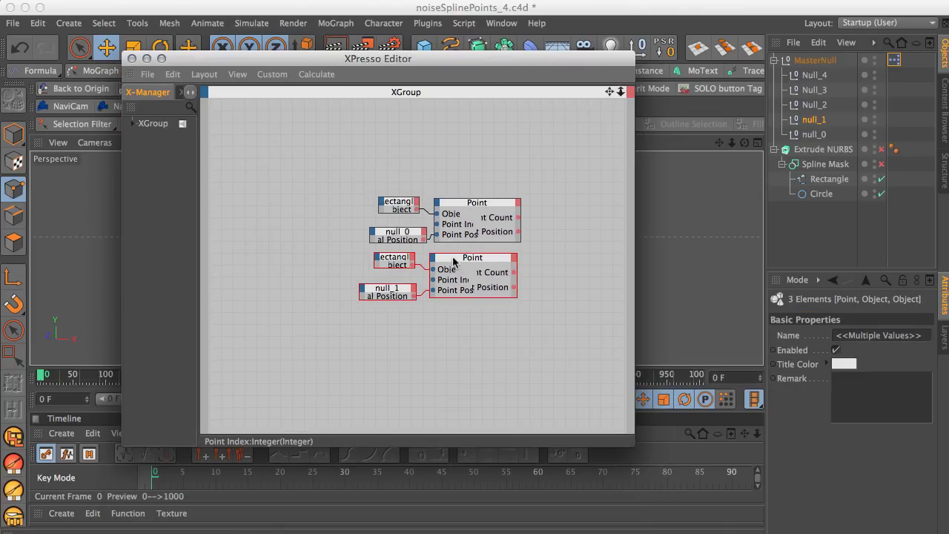
left_click_drag(453, 262, 441, 321, "ctrl")
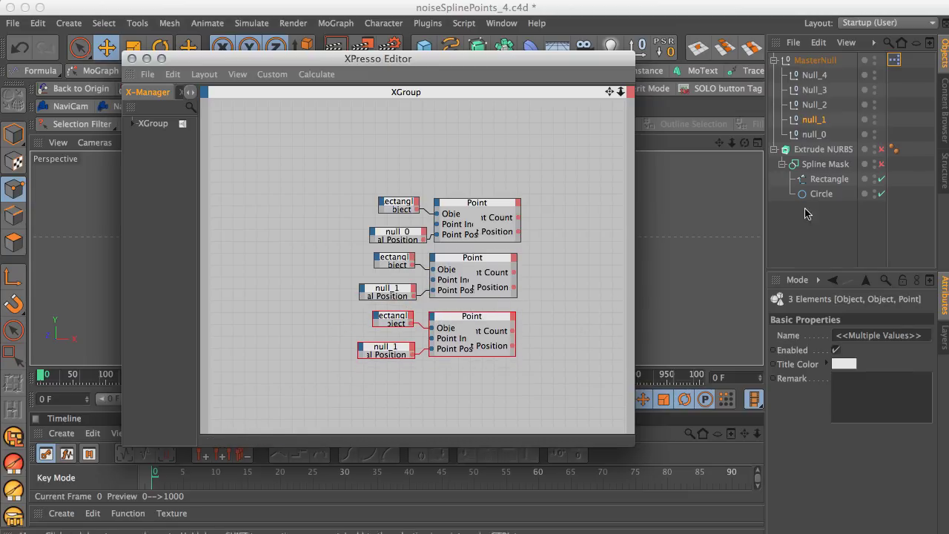
Replace the null reference in the third node group with Null_2 and set its Point node's Point Index to 2
left_click_drag(813, 104, 386, 355)
left_click_drag(456, 329, 463, 310)
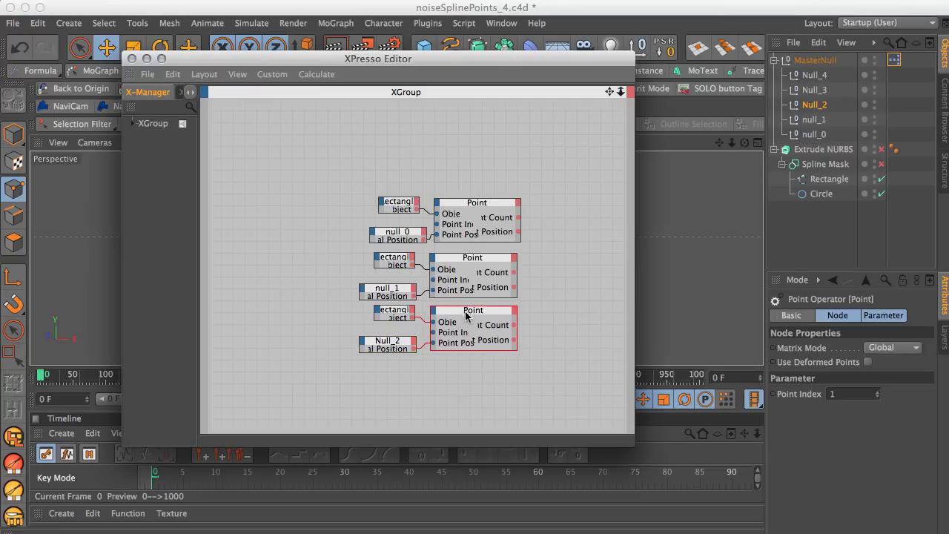
left_click(877, 393)
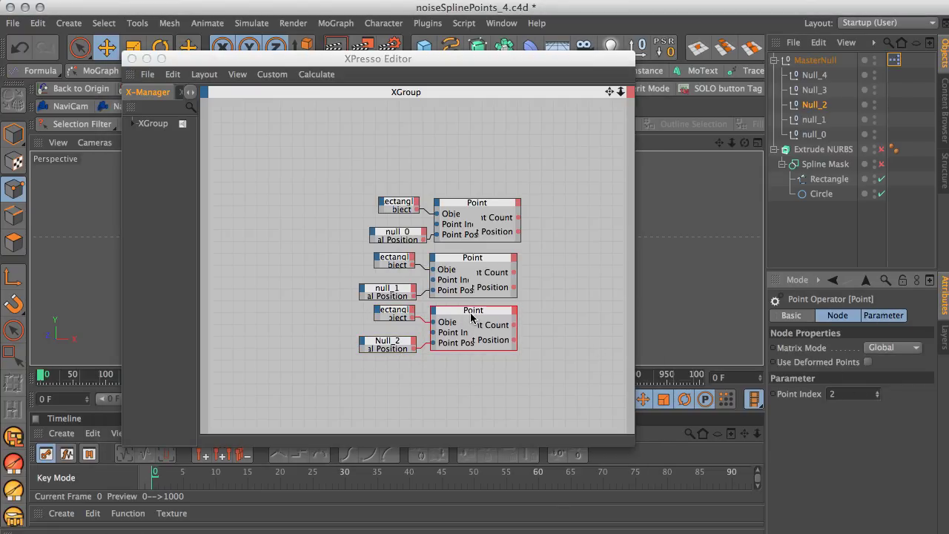
Duplicate the third node group below itself as a fourth group and replace the copied Null_2 reference with Null_3
left_click(400, 312)
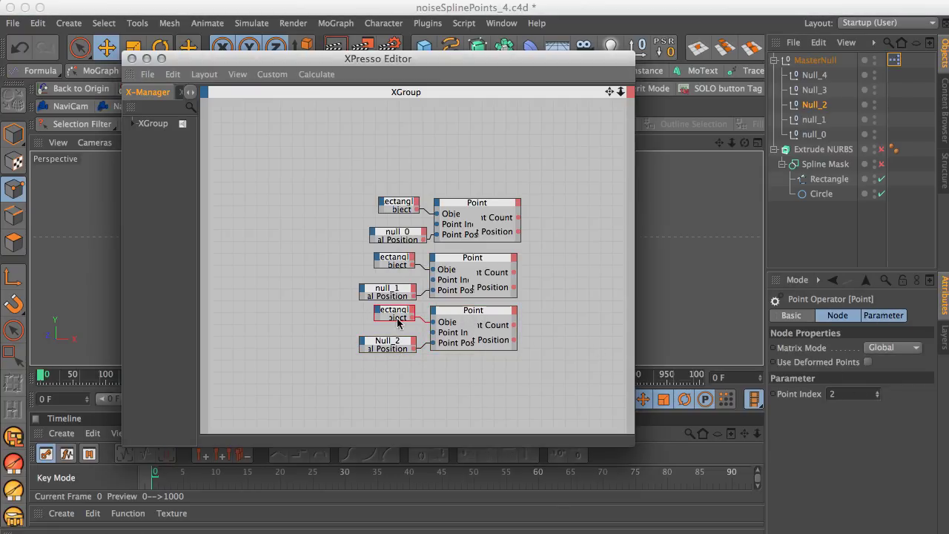
left_click(397, 344, "shift")
left_click(457, 317, "shift")
left_click_drag(455, 315, 438, 370)
left_click(813, 90)
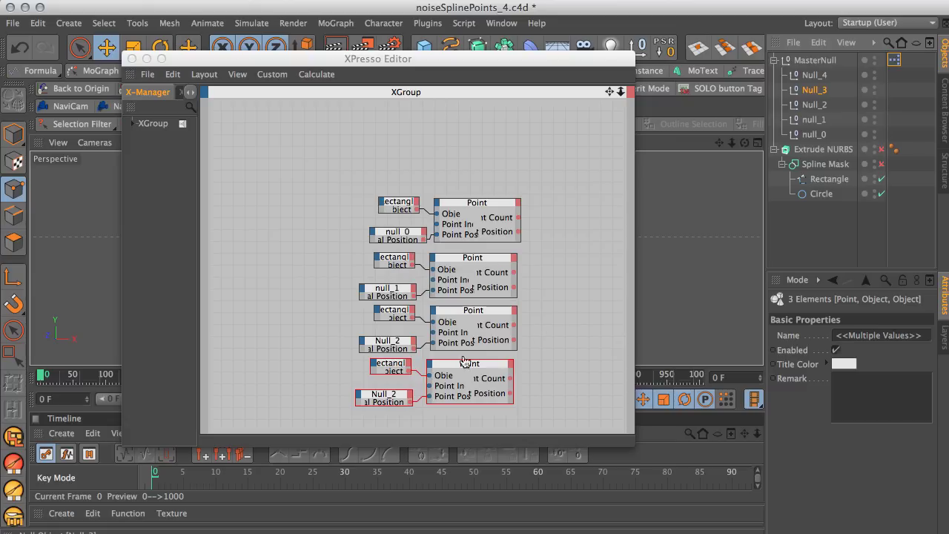
left_click(393, 398)
left_click(813, 91)
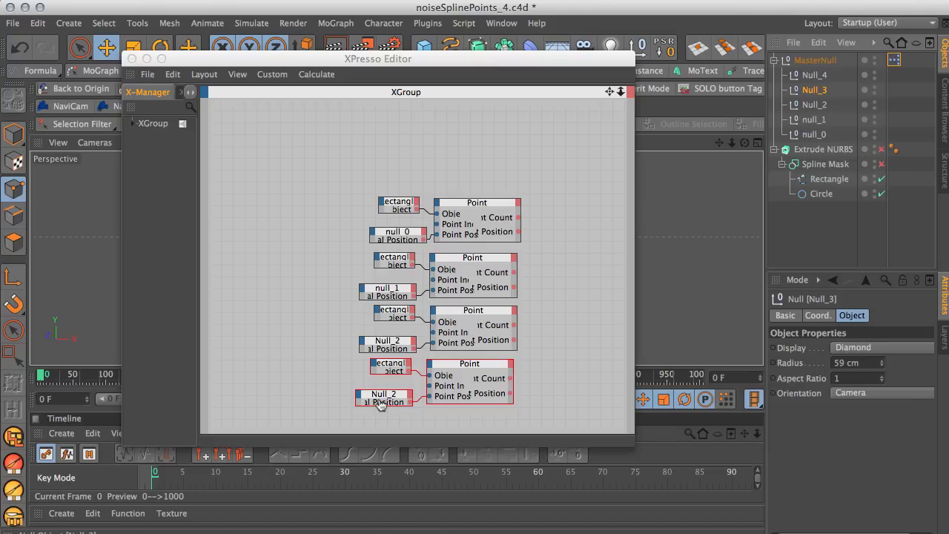
Move all four node groups to the upper edge of the XGroup and set the Null_3 group's Point Index to 3
left_click_drag(313, 174, 592, 434)
left_click_drag(472, 203, 430, 117)
left_click(525, 304)
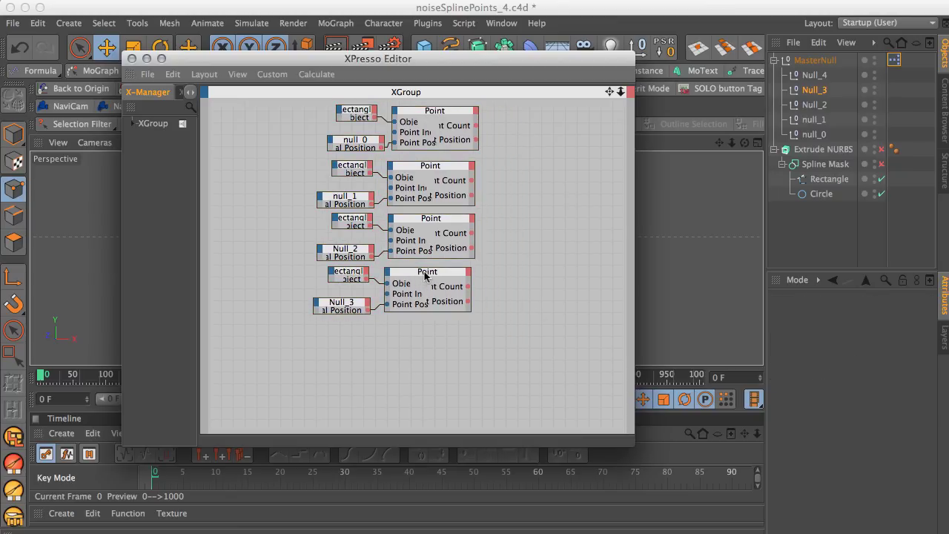
left_click(420, 276)
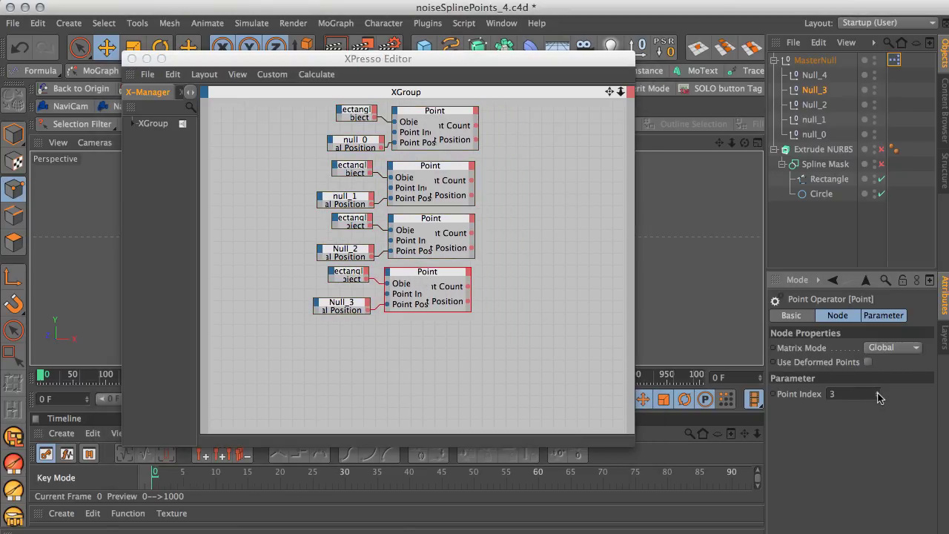
Duplicate the Null_3 node group below itself as a fifth group and shift the copied Point node away from its inputs
left_click(348, 273)
left_click(352, 303, "shift")
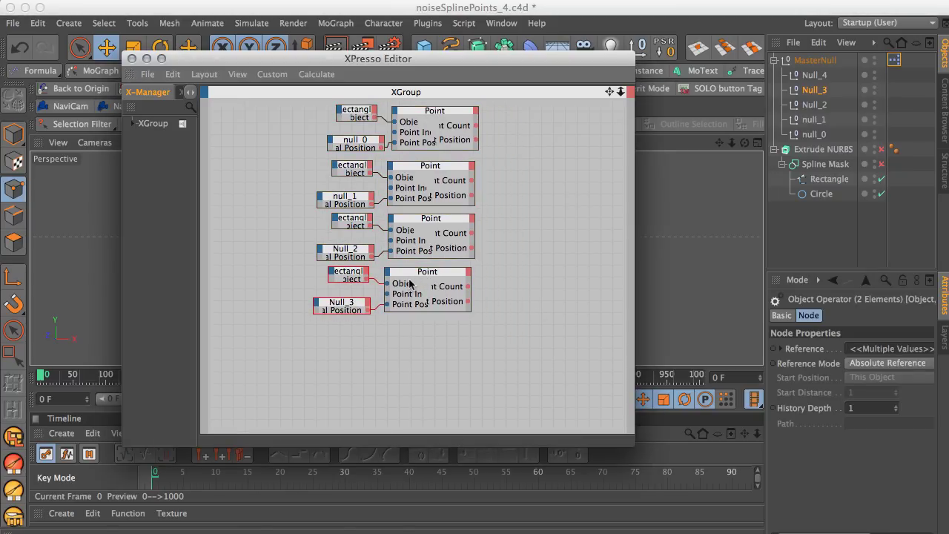
left_click(412, 278, "shift")
left_click_drag(411, 279, 391, 360, "ctrl")
left_click_drag(380, 318, 454, 332, "ctrl")
left_click(497, 347)
Set the fifth Point node's Point Index to 4 and replace its driving null's reference with Null_4
left_click(452, 332)
left_click(878, 392)
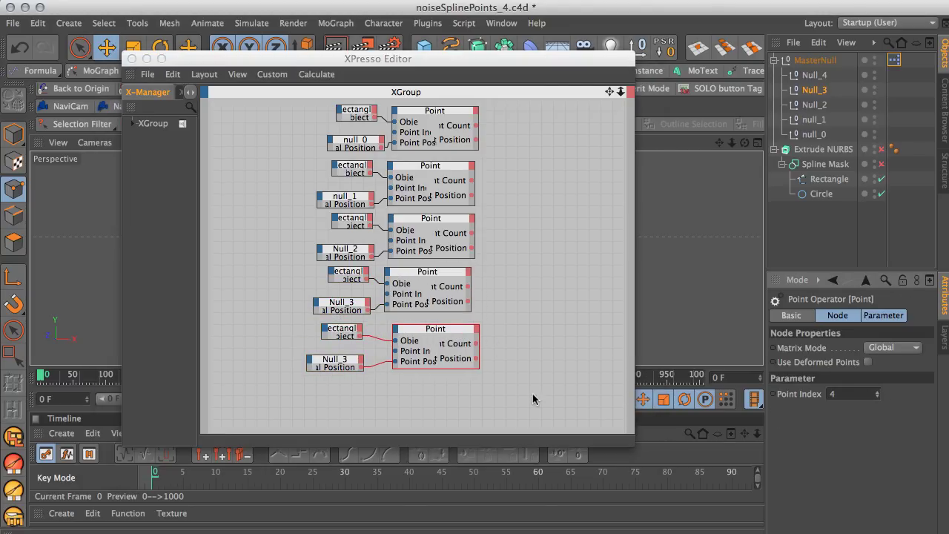
left_click(814, 75)
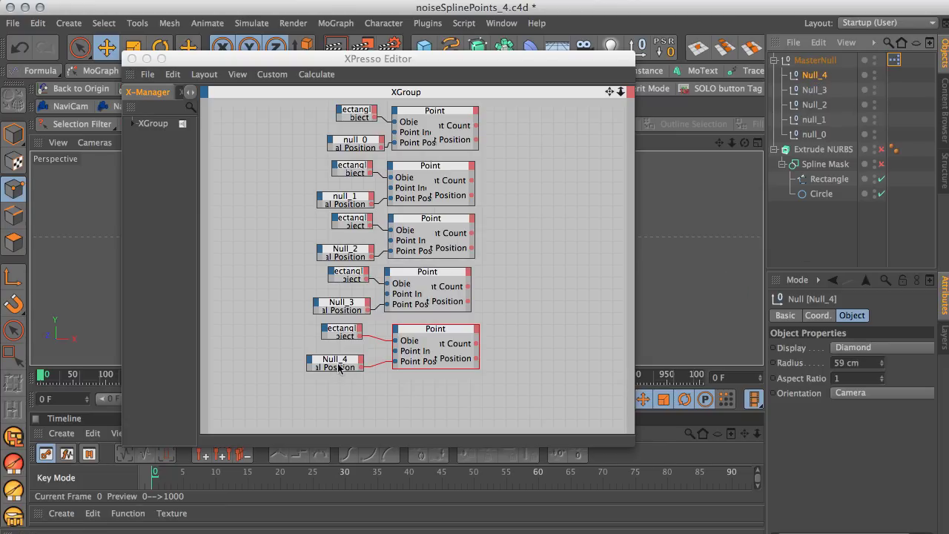
left_click_drag(338, 368, 347, 365)
Test the point links by moving Null_4, Null_3 and null_1 vertically in the viewport, undoing each move
left_click_drag(413, 67, 498, 392)
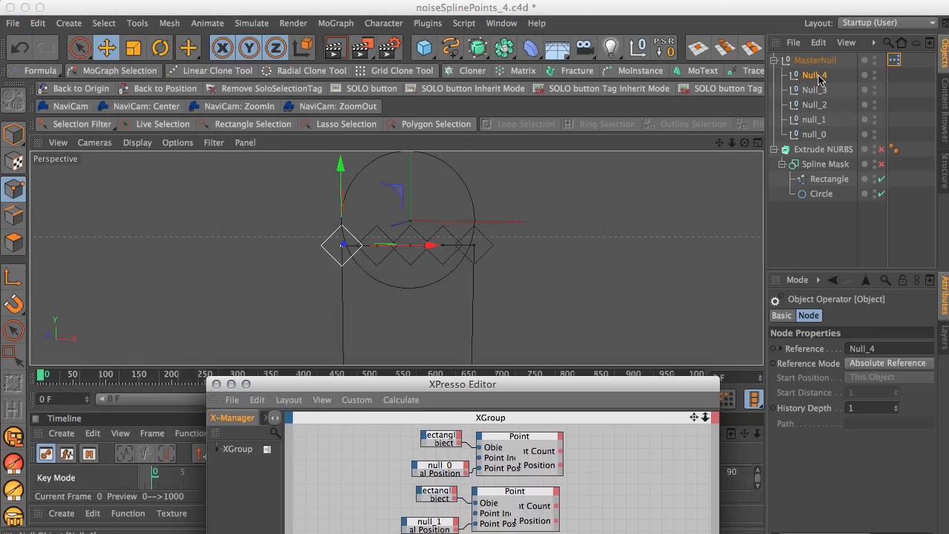
left_click(818, 77)
left_click_drag(338, 164, 339, 145)
key("ctrl+z")
left_click(814, 89)
left_click_drag(377, 185, 412, 176)
left_click(813, 105)
key("ctrl+z")
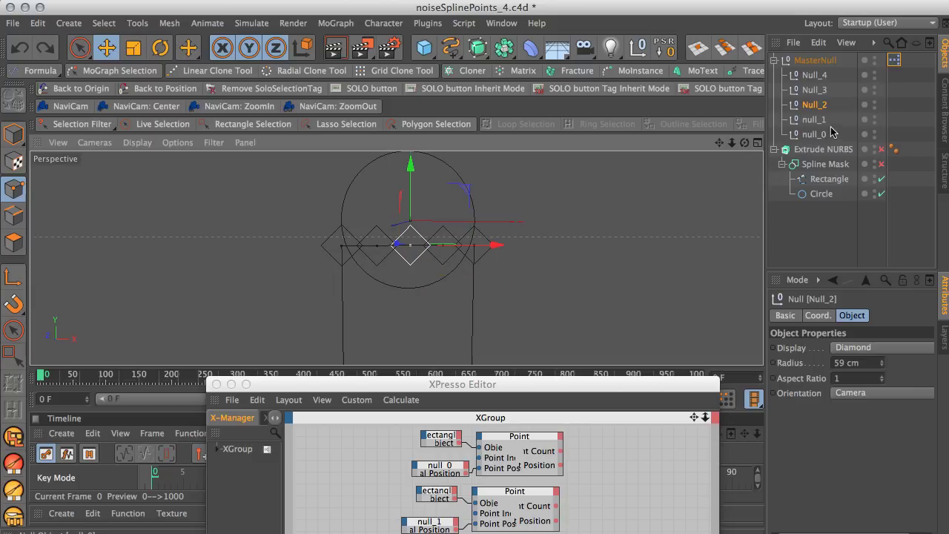
left_click(815, 119)
left_click_drag(445, 205, 446, 165)
key("ctrl+z")
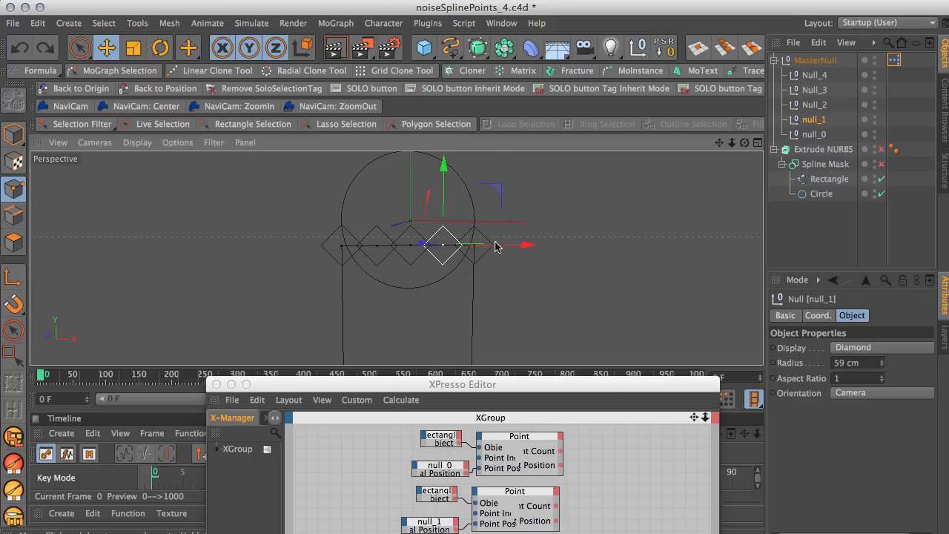
left_click_drag(593, 286, 559, 294, "alt")
Shrink the XPresso Editor window and add a Noise node beside the node groups
left_click_drag(545, 388, 759, 85)
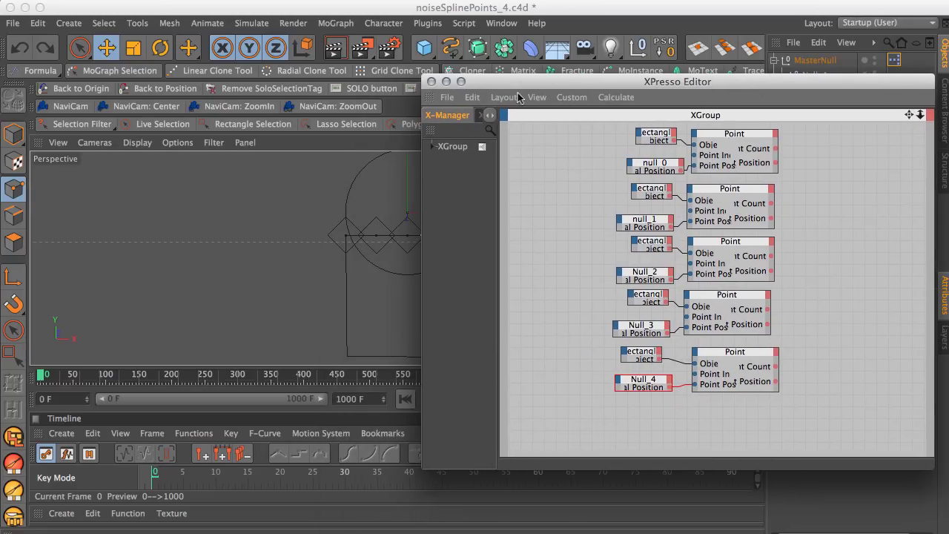
left_click_drag(519, 98, 487, 173)
left_click_drag(921, 477, 920, 363)
left_click_drag(575, 84, 504, 166)
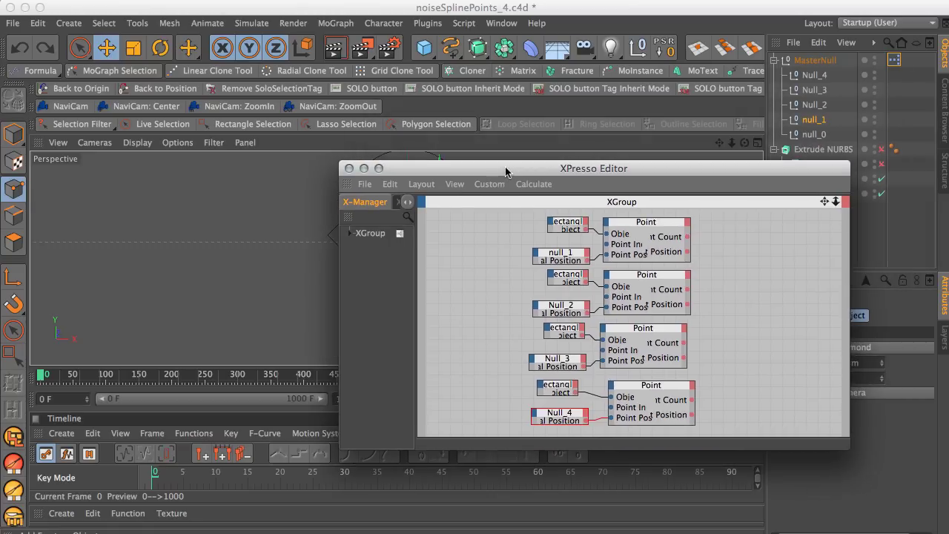
right_click(449, 226)
mouse_move(511, 239)
mouse_move(585, 243)
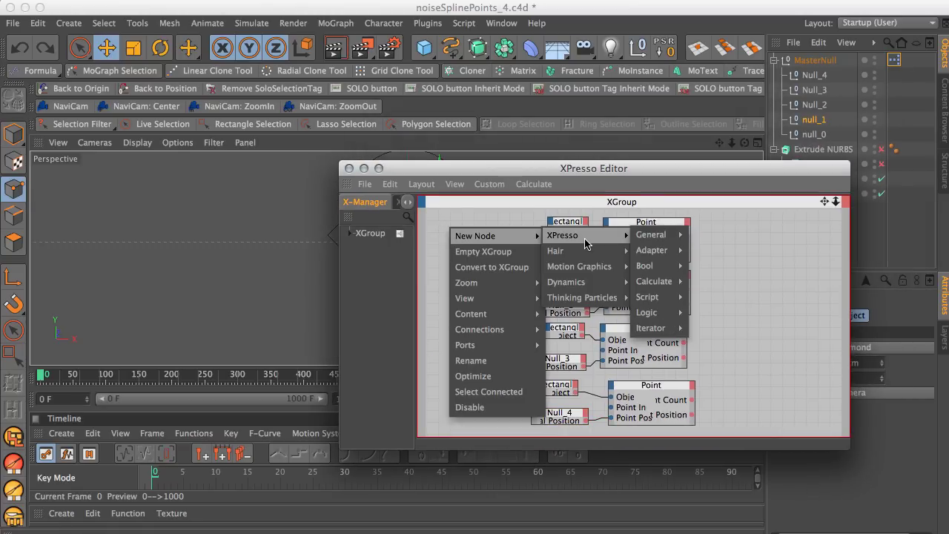
mouse_move(681, 241)
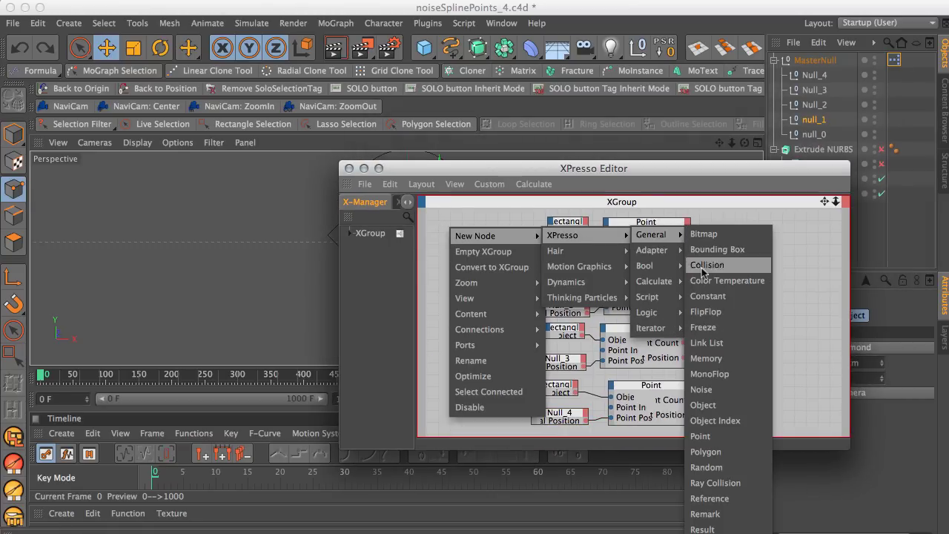
left_click(704, 390)
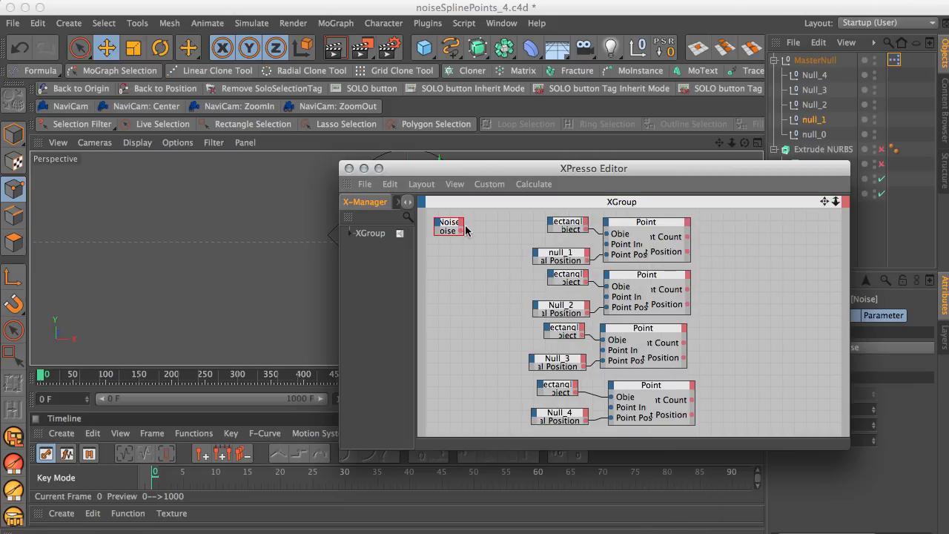
mouse_move(464, 226)
left_mouse_down()
mouse_move(495, 227)
mouse_move(469, 242)
left_mouse_up()
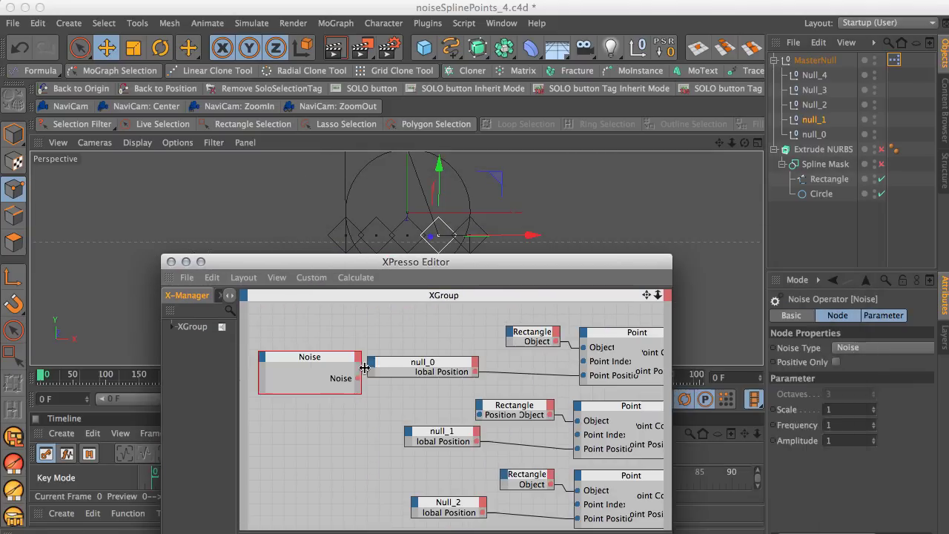
Add a Position . Y input port to the null_0 node and connect the Noise node's output to it
left_click(399, 369)
left_click_drag(399, 368, 409, 365)
left_click(385, 364)
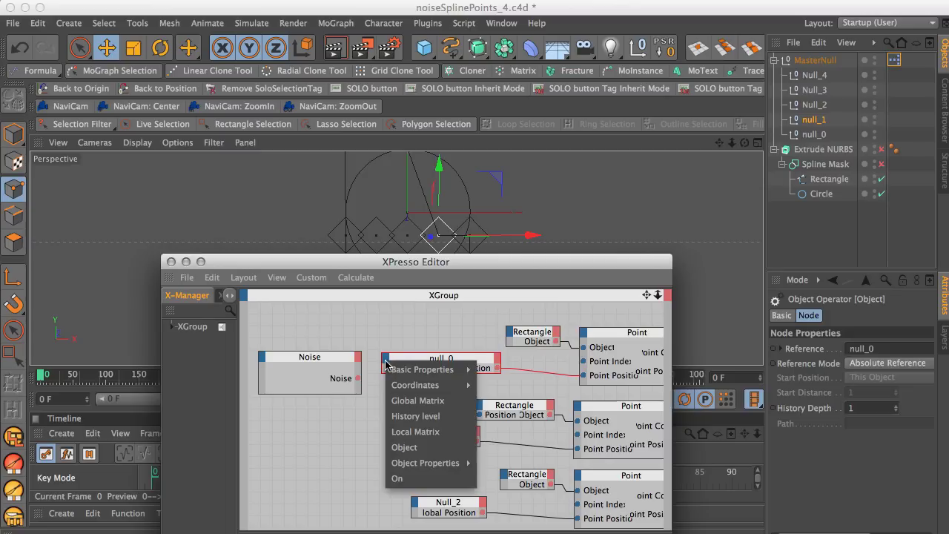
mouse_move(391, 387)
mouse_move(478, 389)
mouse_move(493, 431)
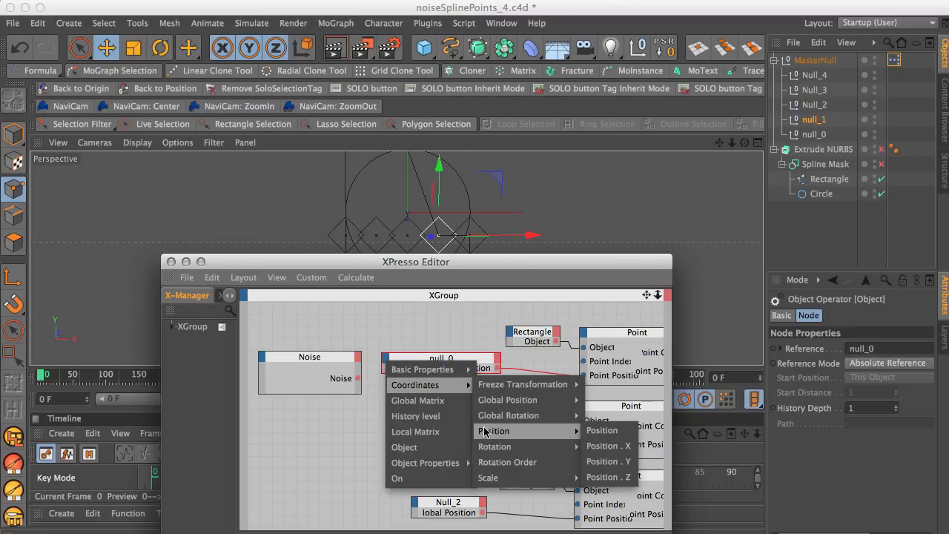
left_click(600, 447)
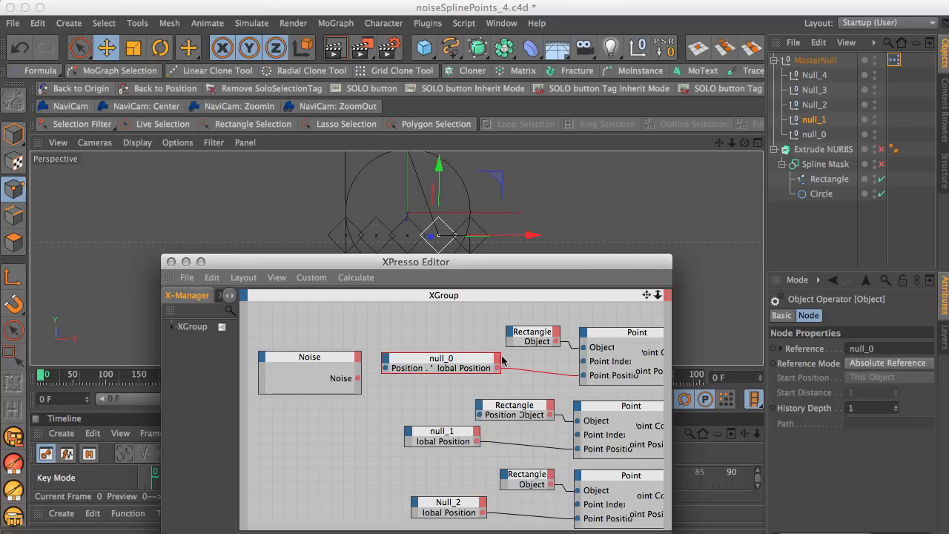
left_click_drag(501, 357, 532, 358)
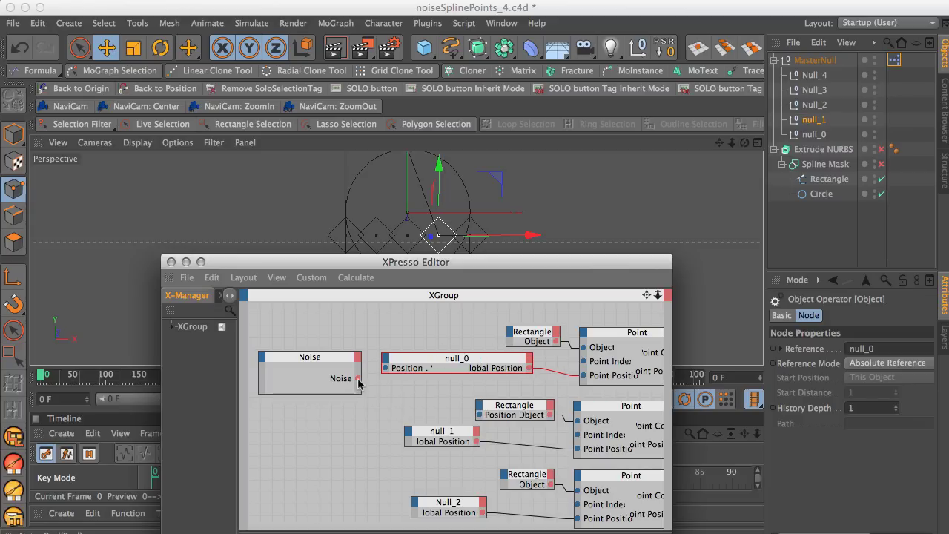
left_click_drag(386, 369, 387, 370)
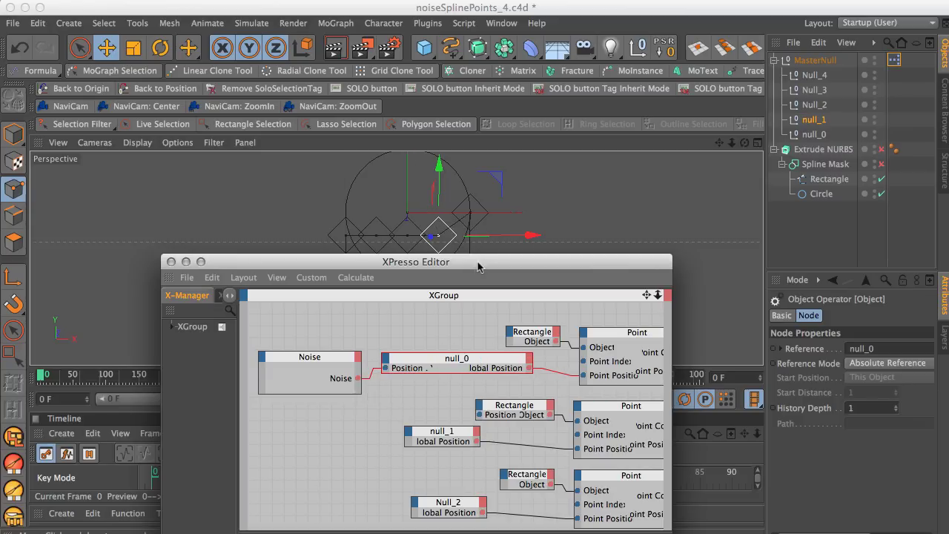
Play the animation and set the Noise node's Frequency to 1.93 and Amplitude to 213
left_click_drag(478, 267, 355, 438)
left_click(475, 399)
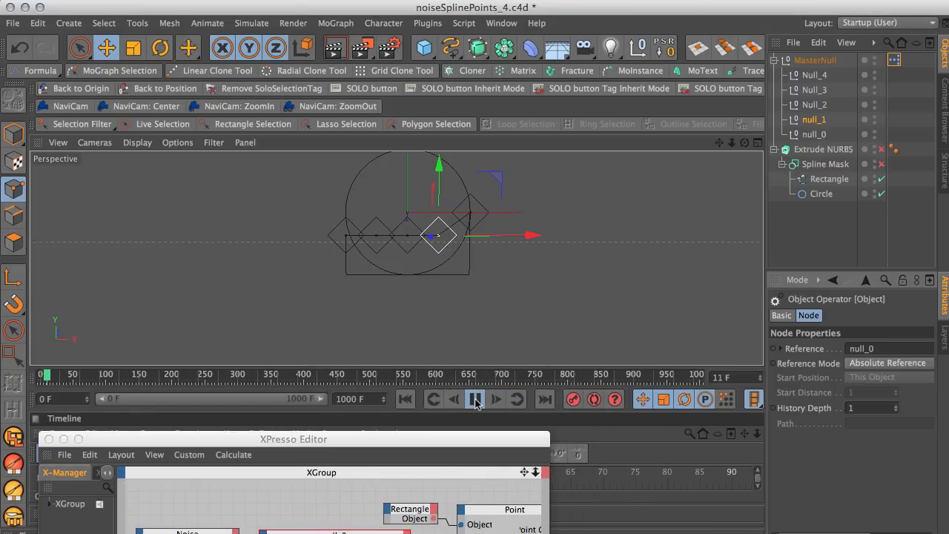
left_click_drag(466, 436, 458, 184)
left_click_drag(542, 454, 406, 508)
left_click(125, 302)
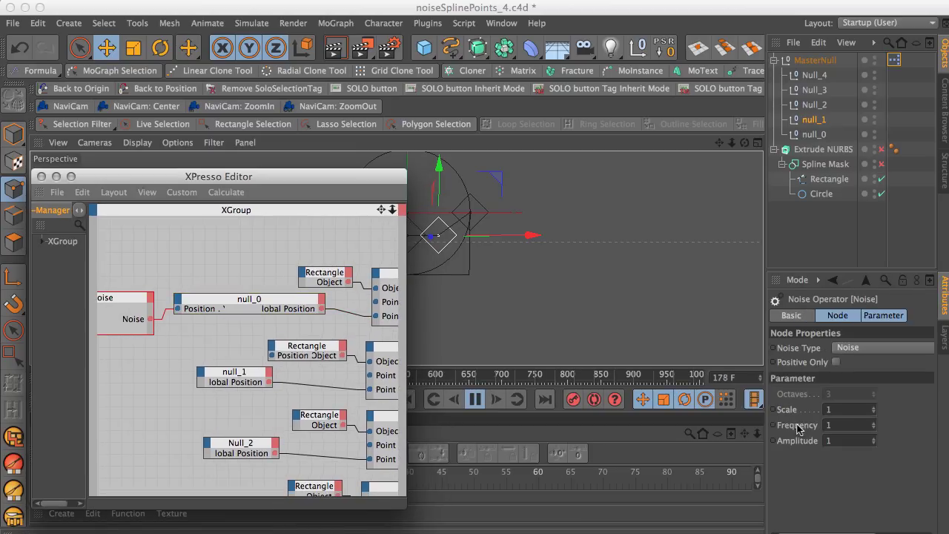
left_click_drag(876, 428, 876, 423)
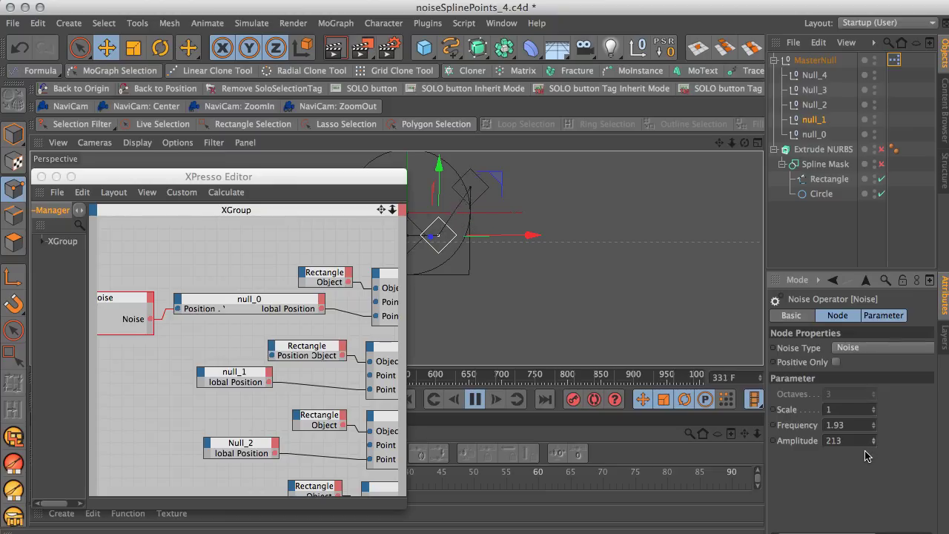
Add a Position . Y input port to the null_1 node
left_click_drag(293, 185, 294, 123)
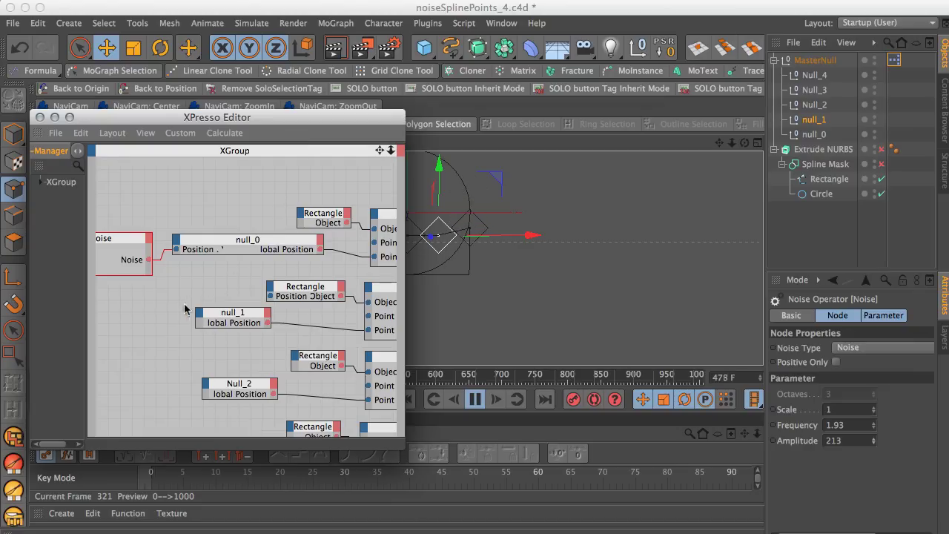
scroll(207, 296, "down", 4)
left_click(208, 254)
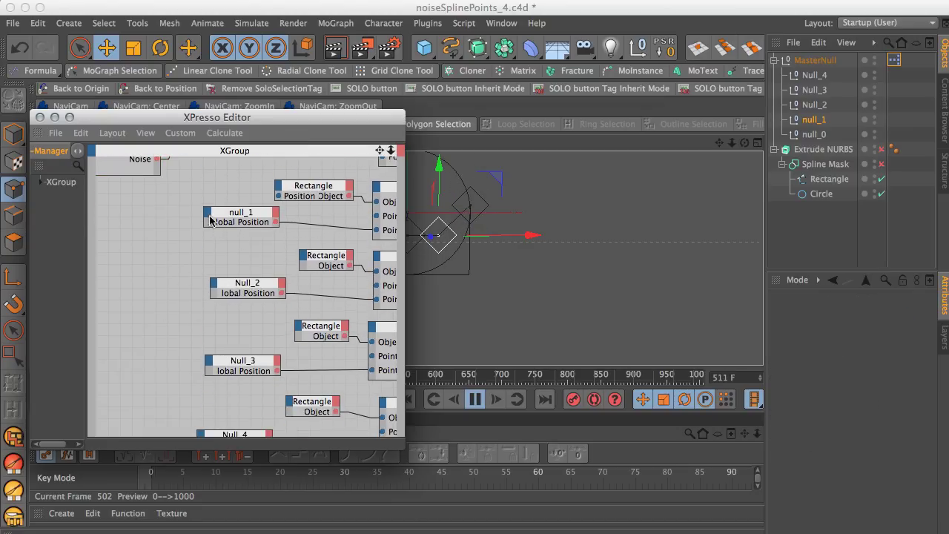
left_click(208, 217)
mouse_move(220, 242)
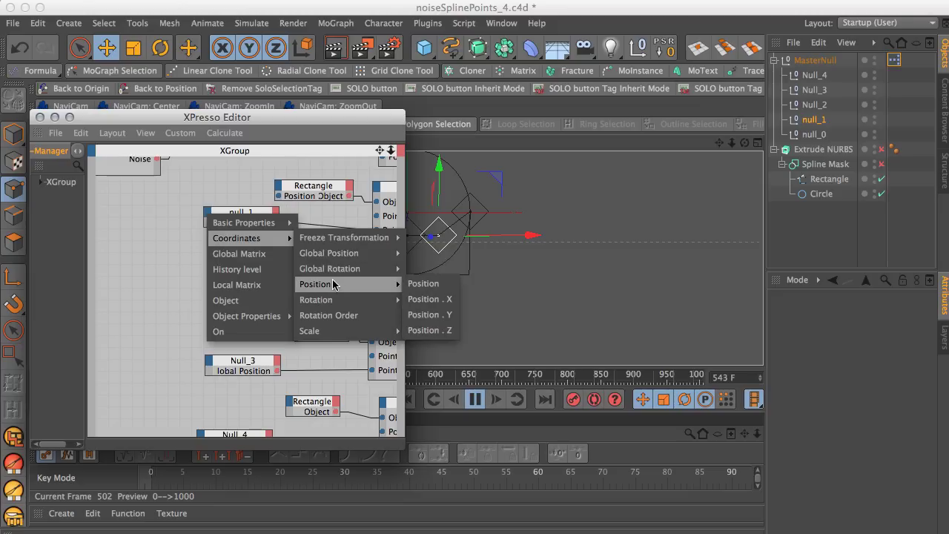
left_click(230, 271)
Add Position . Y input ports to the Null_2 and Null_3 nodes
left_click(213, 292)
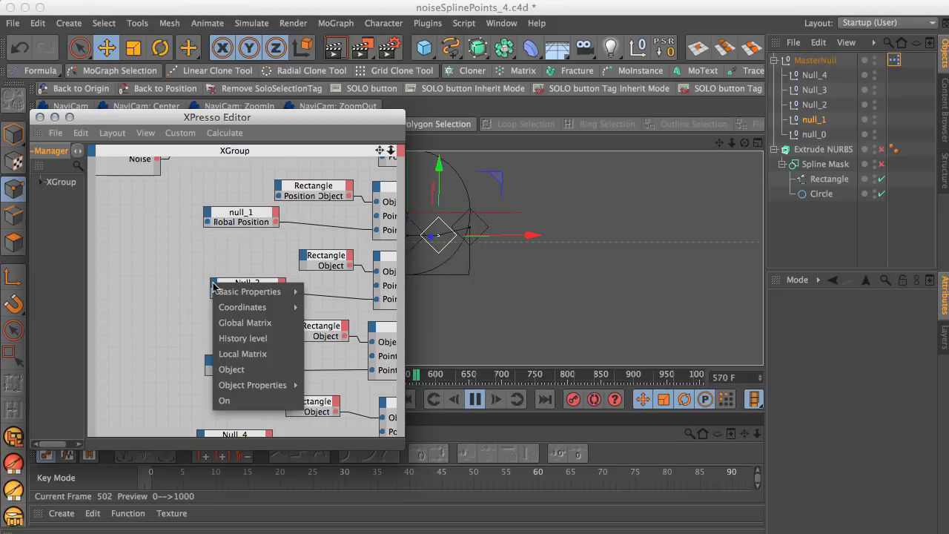
mouse_move(236, 311)
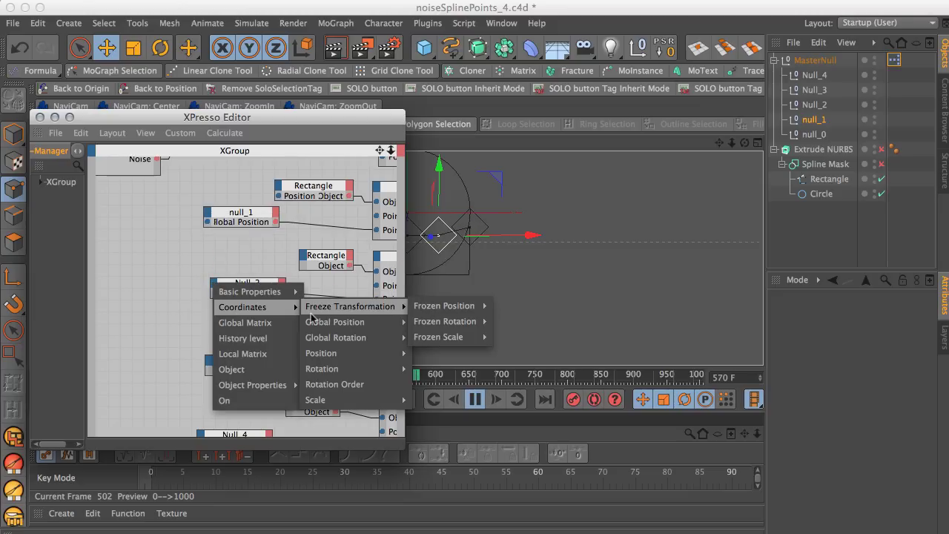
mouse_move(317, 355)
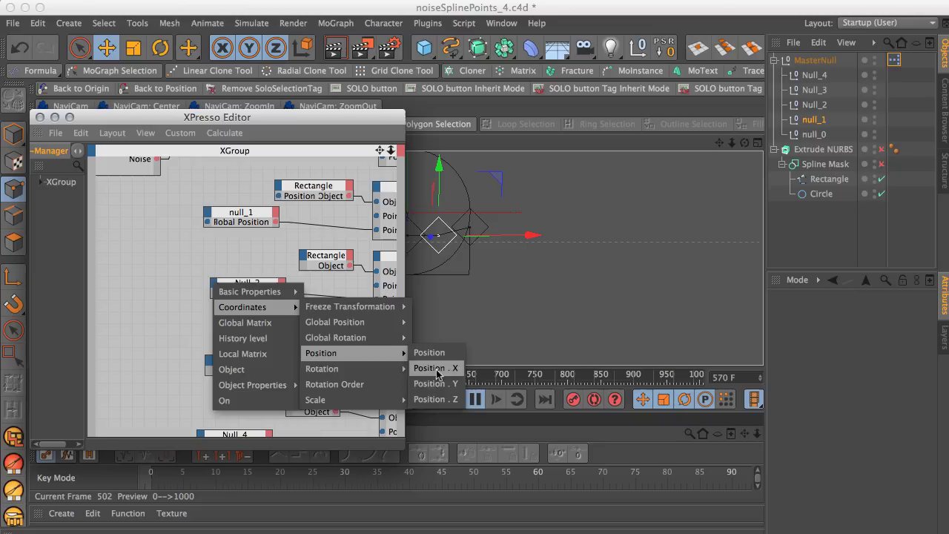
left_click(430, 352)
left_click(208, 363)
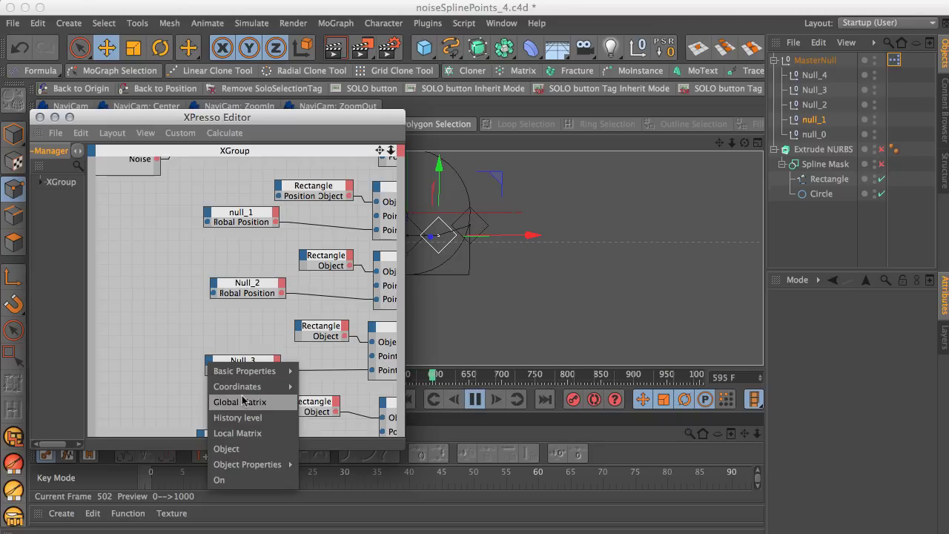
mouse_move(241, 386)
mouse_move(311, 432)
left_click(428, 464)
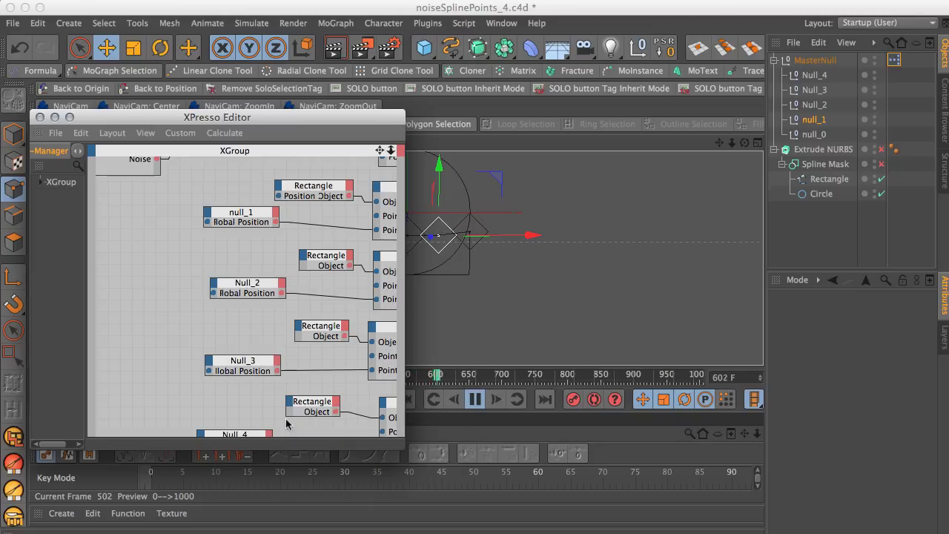
Add a Position . Y input port to the Null_4 node
middle_click_drag(222, 415, 232, 310)
left_click(212, 332)
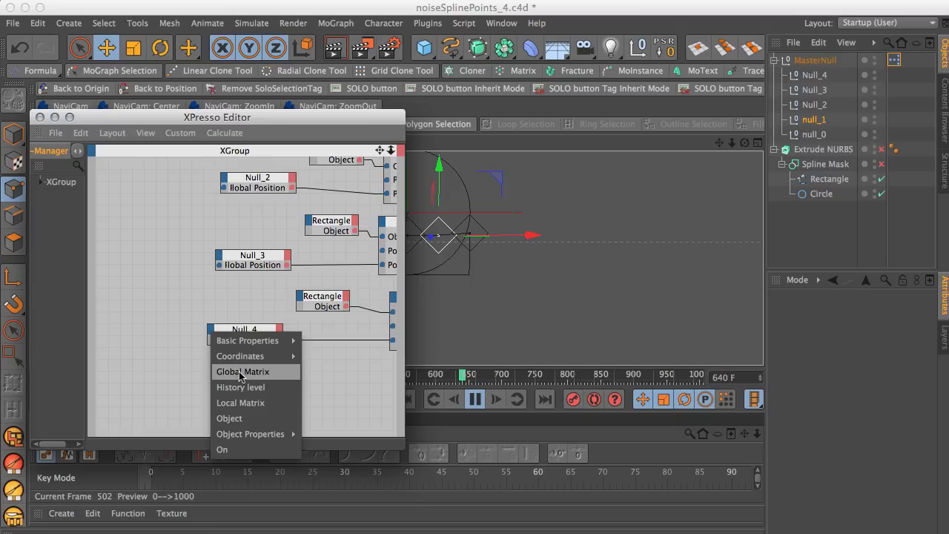
mouse_move(273, 356)
mouse_move(333, 401)
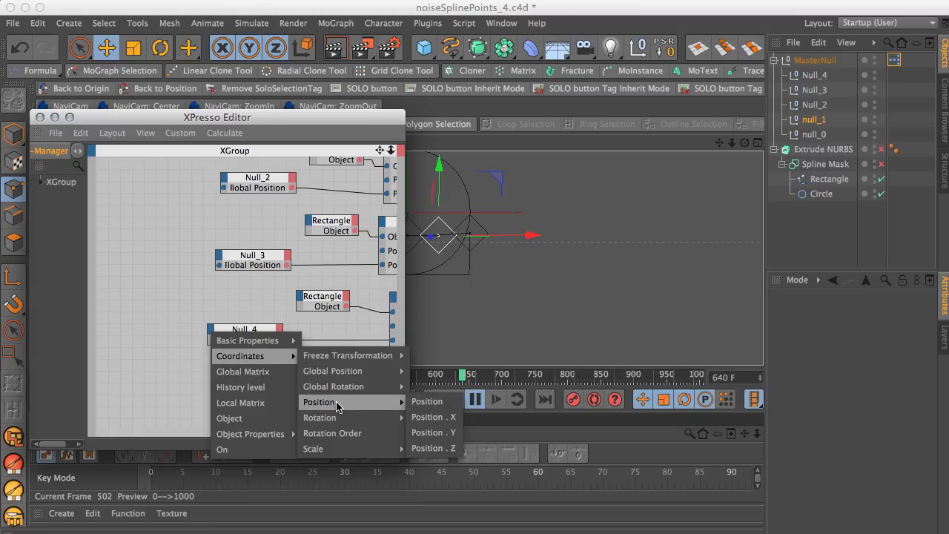
left_click(447, 433)
Move the Noise node away from null_0 and duplicate it three times below the original
middle_click_drag(155, 97, 157, 167)
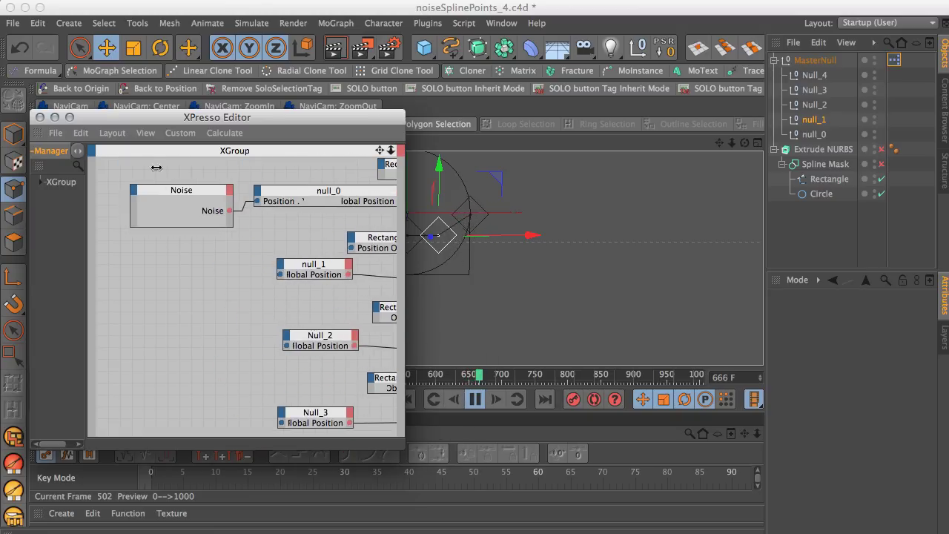
left_click_drag(186, 191, 159, 179)
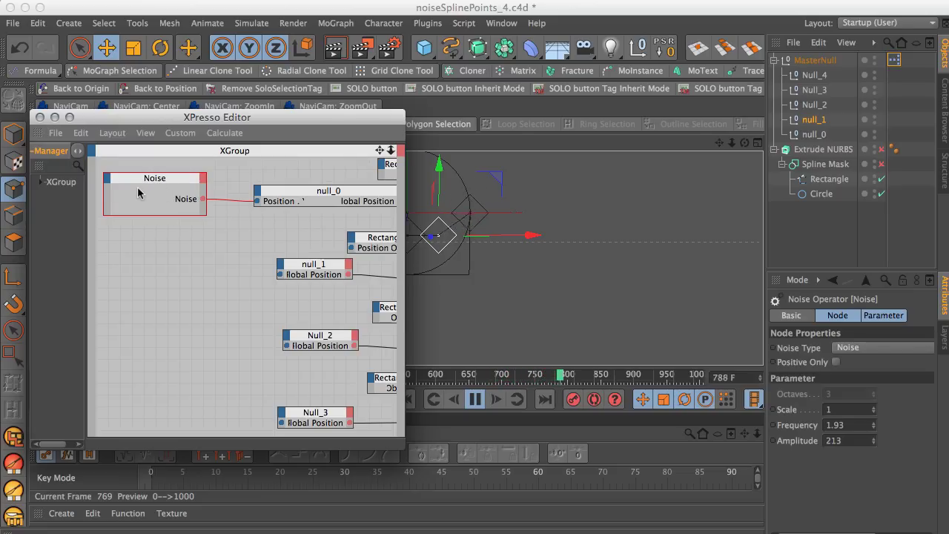
left_click_drag(161, 198, 145, 318, "ctrl")
left_click(104, 317)
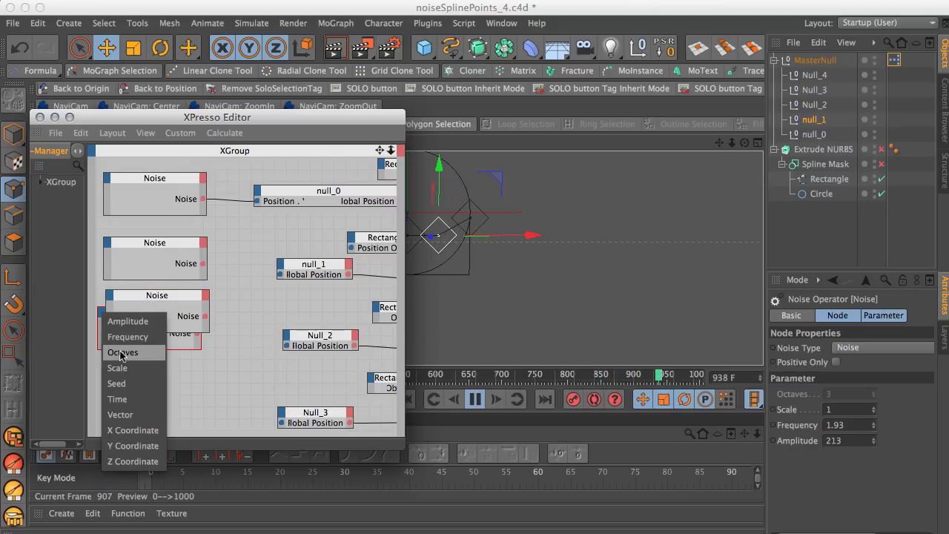
left_click(102, 318)
left_click(102, 318)
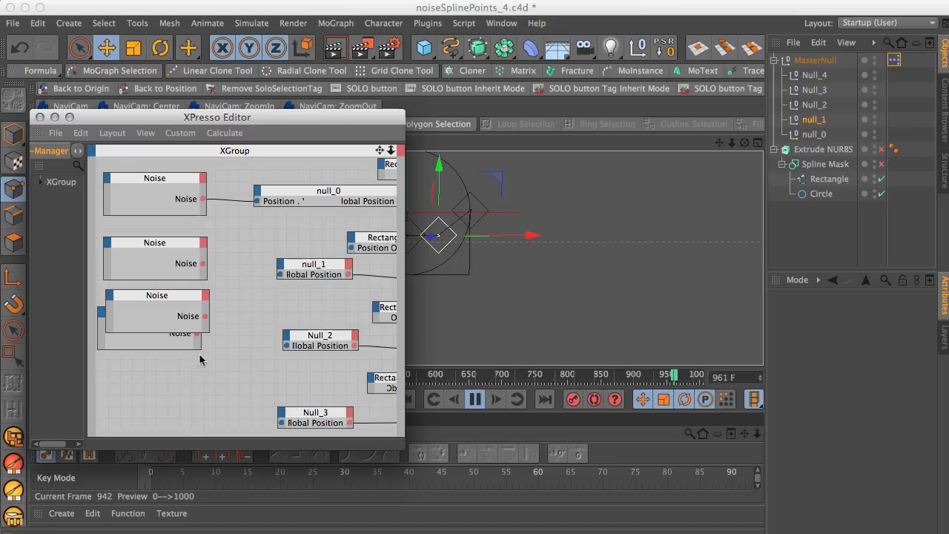
Duplicate one more Noise node and spread the copies out so one sits beside each of null_1 through Null_4
left_click_drag(173, 300, 249, 292)
left_click_drag(159, 317, 167, 367)
left_click_drag(214, 289, 138, 290)
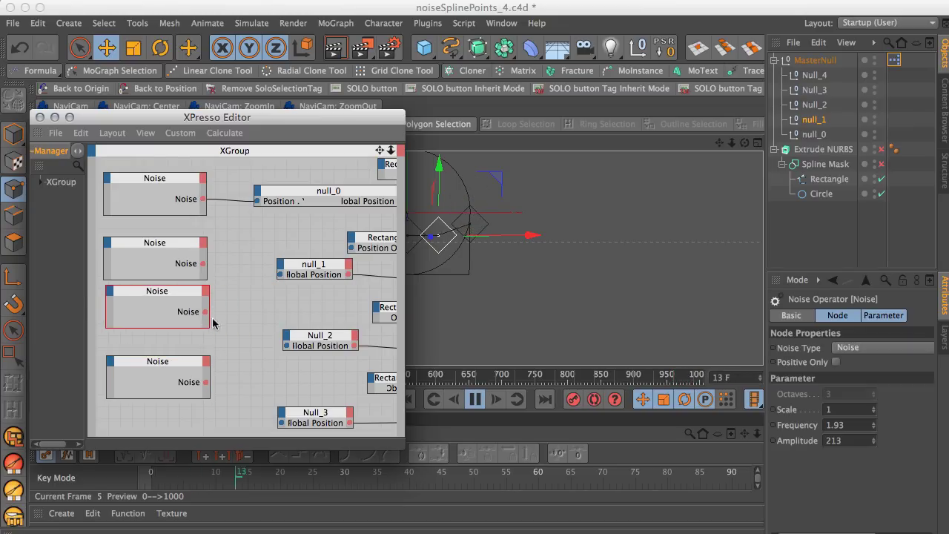
scroll(212, 311, "down", 5)
left_click_drag(190, 261, 188, 373, "ctrl")
left_click_drag(190, 260, 190, 298)
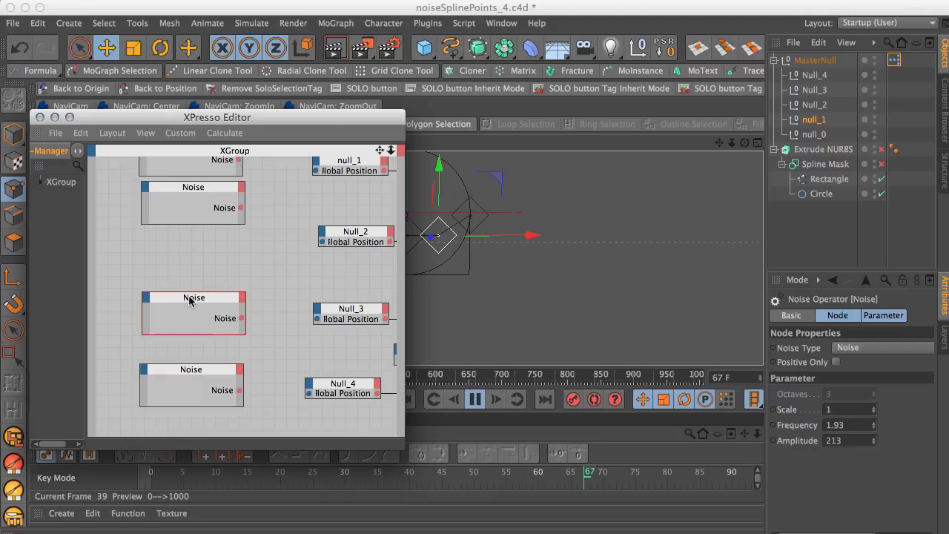
scroll(190, 298, "up", 2)
scroll(190, 298, "up", 2)
left_click_drag(200, 253, 195, 285)
left_click_drag(170, 203, 167, 211)
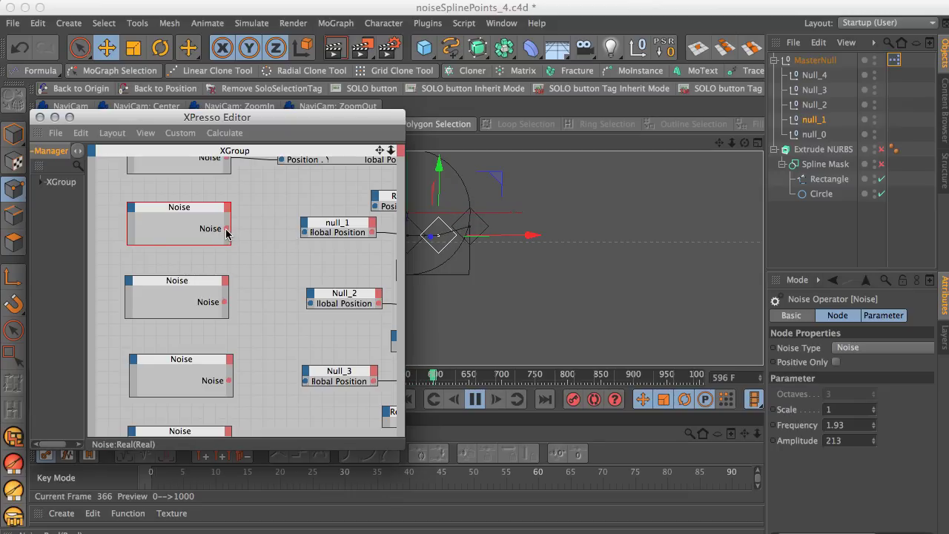
Connect separate Noise nodes to Position . Y of null_1 (Frequency 1.49, Amplitude 301) and Null_2 (Frequency 1.66, Amplitude 324)
left_click_drag(246, 259, 303, 234)
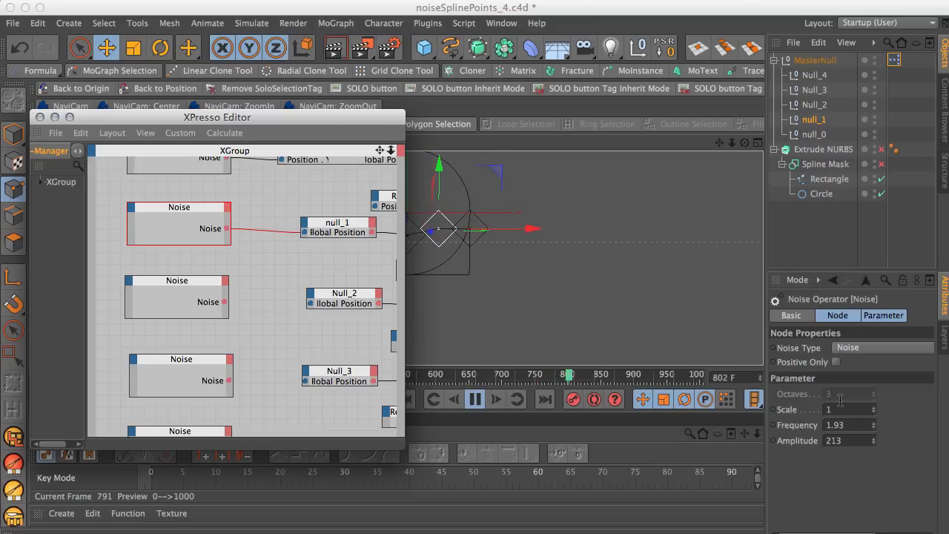
left_click_drag(874, 425, 875, 456)
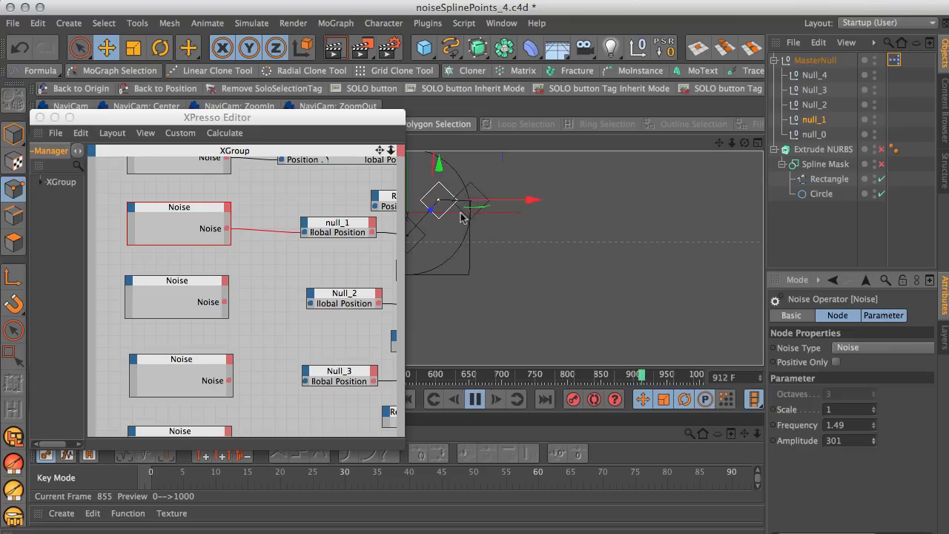
left_click(190, 288)
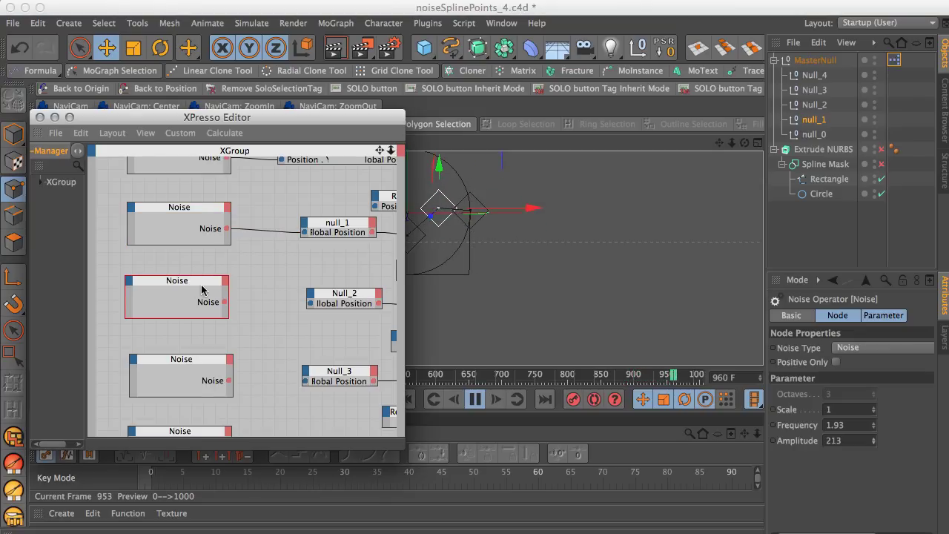
left_click_drag(225, 301, 311, 305)
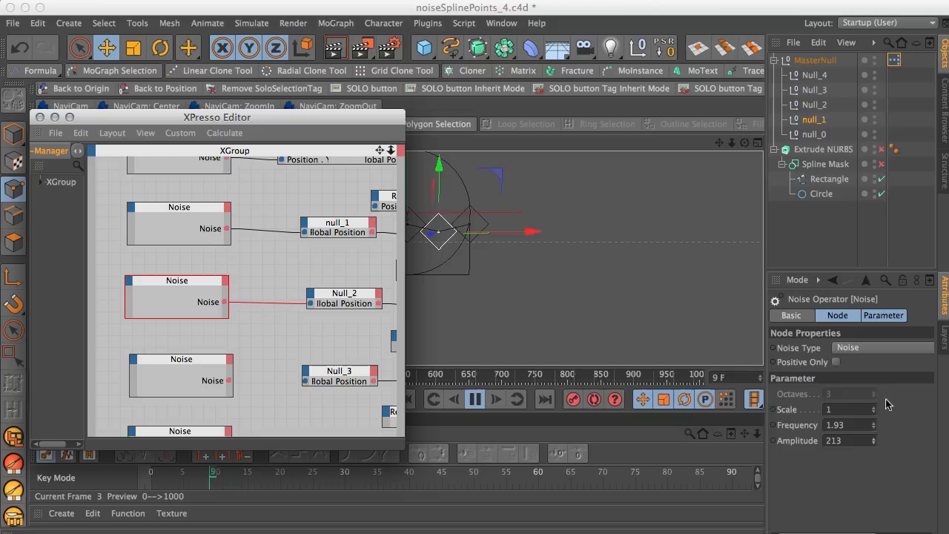
left_click_drag(873, 431, 874, 445)
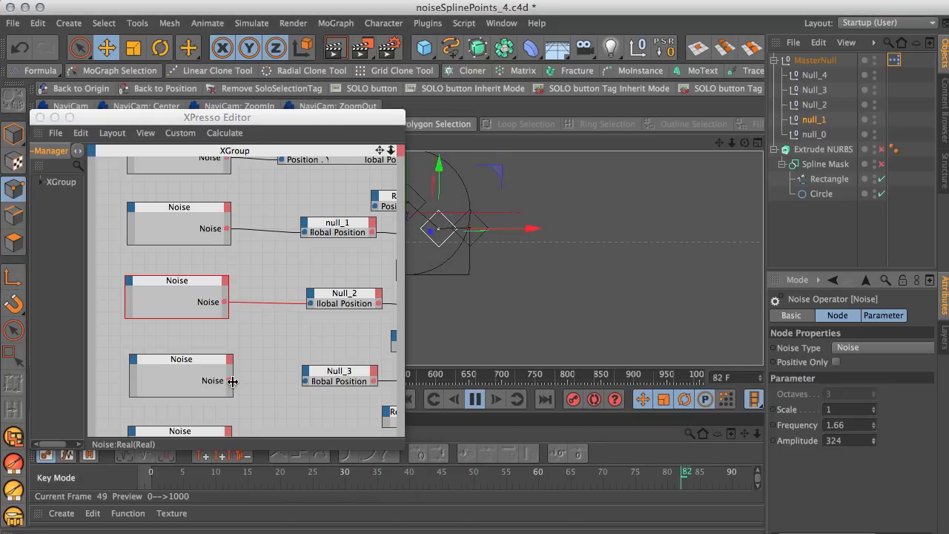
Connect the remaining Noise nodes to Position . Y of Null_3 (Frequency 1.31, Amplitude 64) and Null_4 (Frequency 2.3, Amplitude 281)
left_click(281, 385)
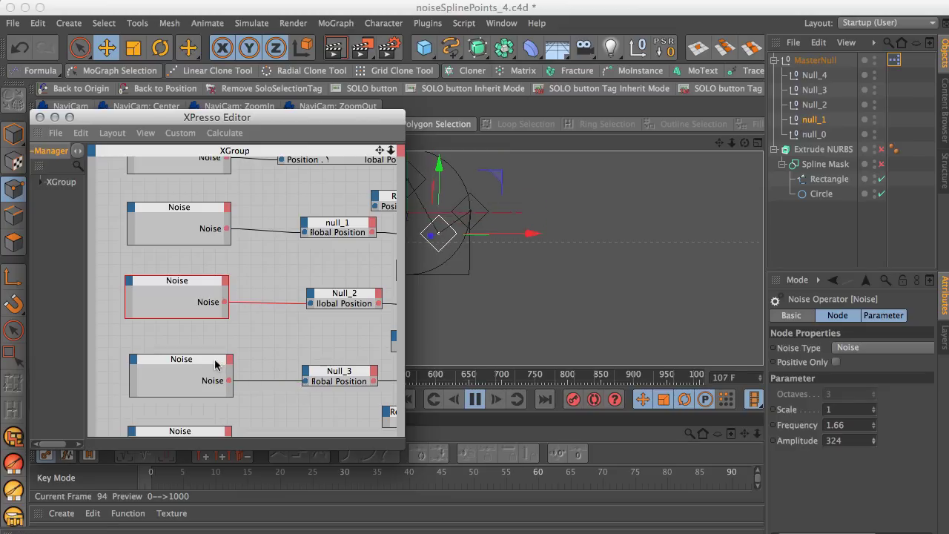
left_click_drag(875, 430, 875, 444)
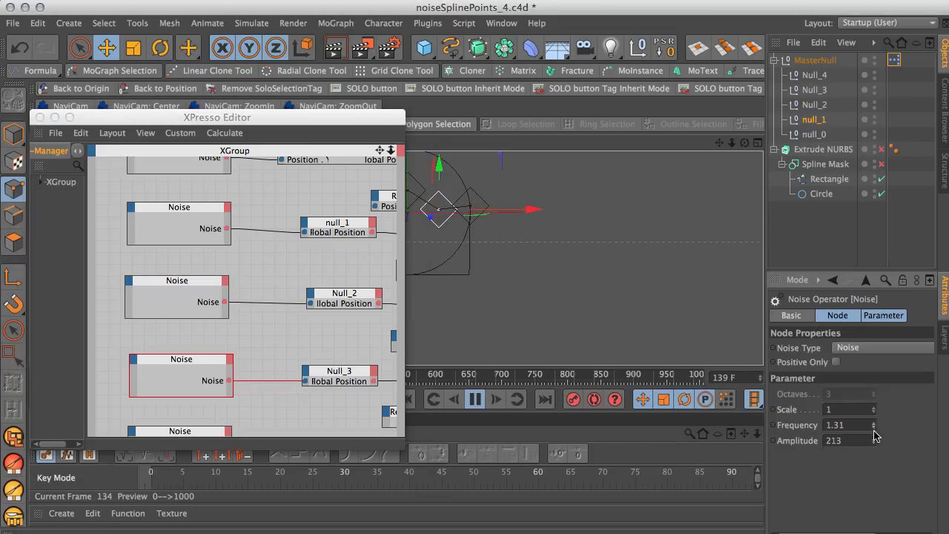
scroll(249, 295, "down", 6)
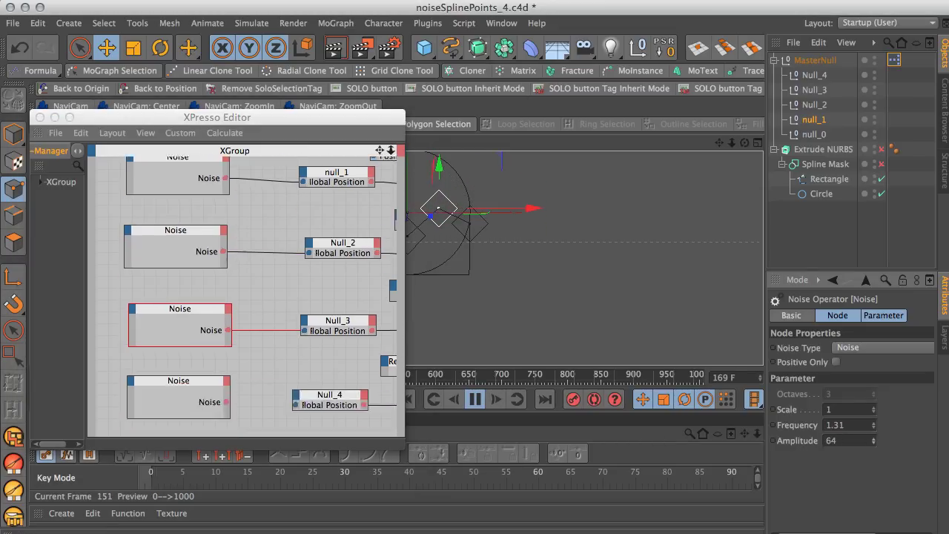
left_click(226, 315)
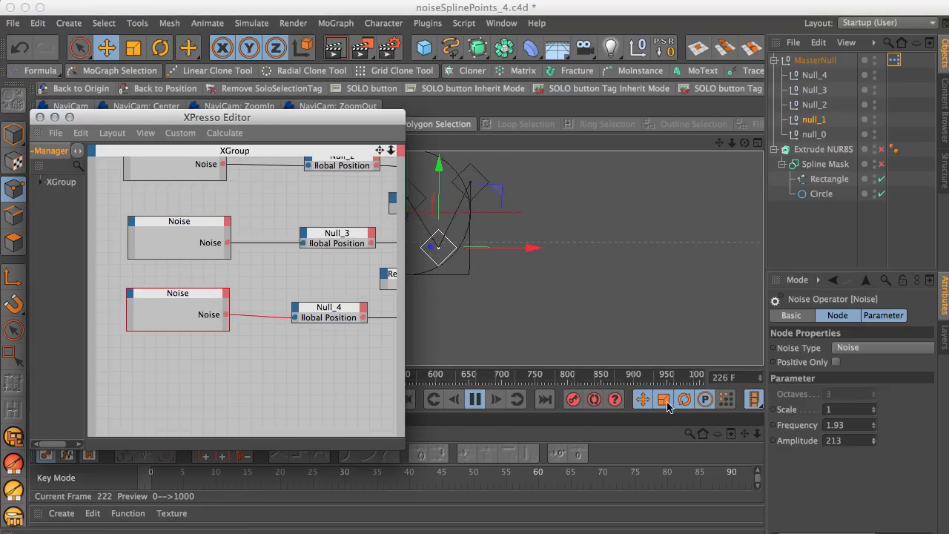
left_click_drag(875, 428, 875, 430)
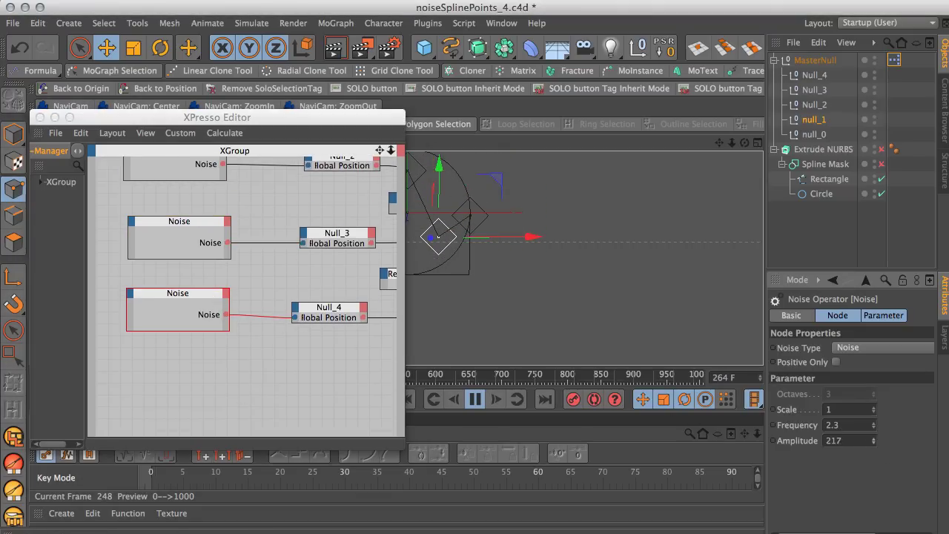
Move the XPresso Editor off the viewport and set the Rectangle's spline type to Bezier
left_click_drag(338, 117, 267, 528)
right_click_drag(457, 292, 315, 292, "alt")
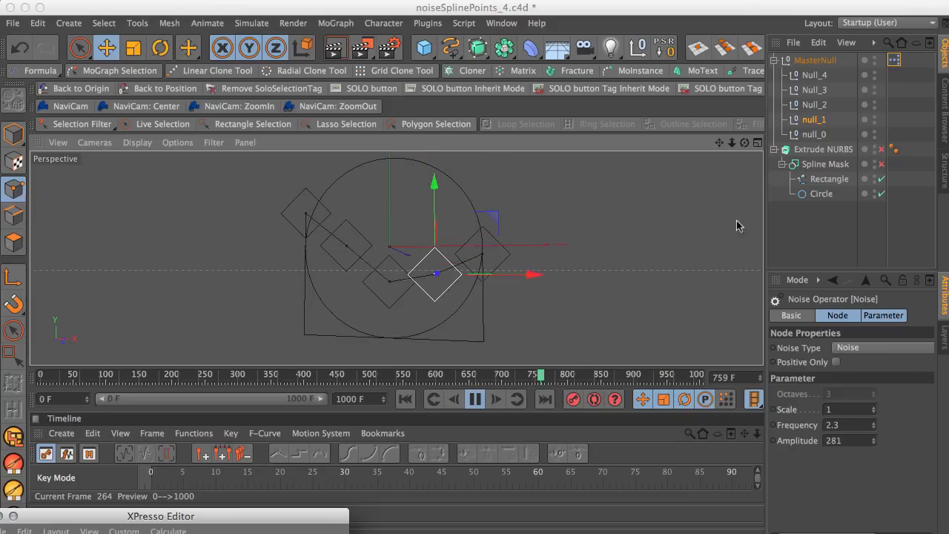
left_click(829, 185)
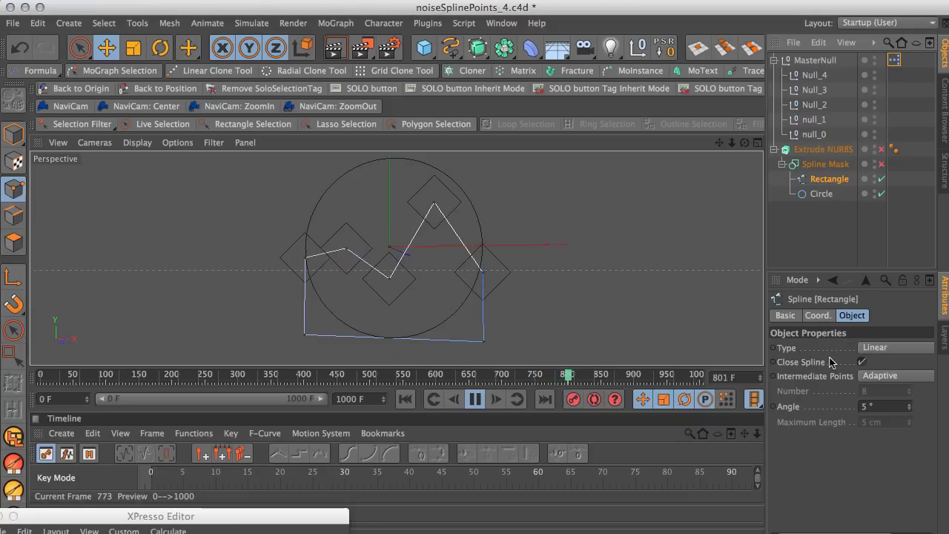
left_click(875, 347)
left_click(874, 424)
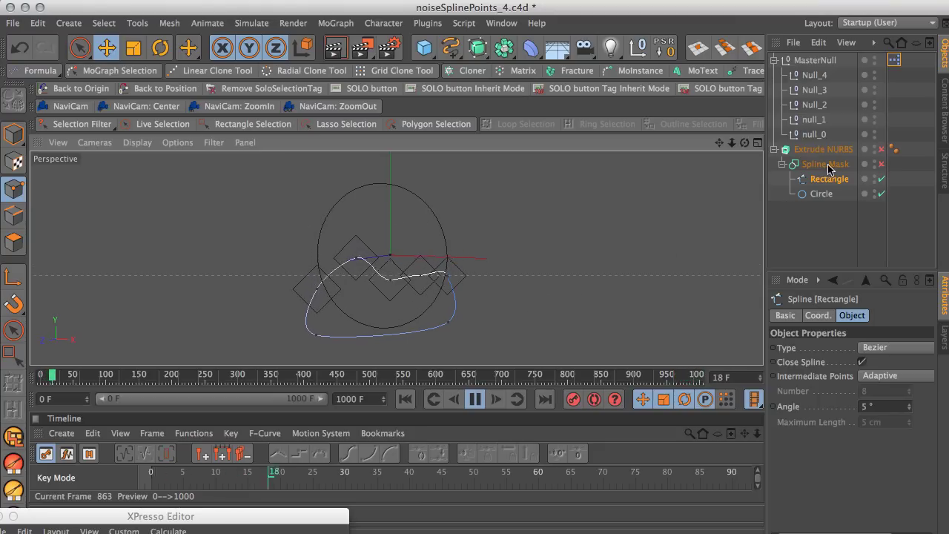
Enable the Spline Mask and the Extrude NURBS, and return the animation to frame 0
left_click(882, 165)
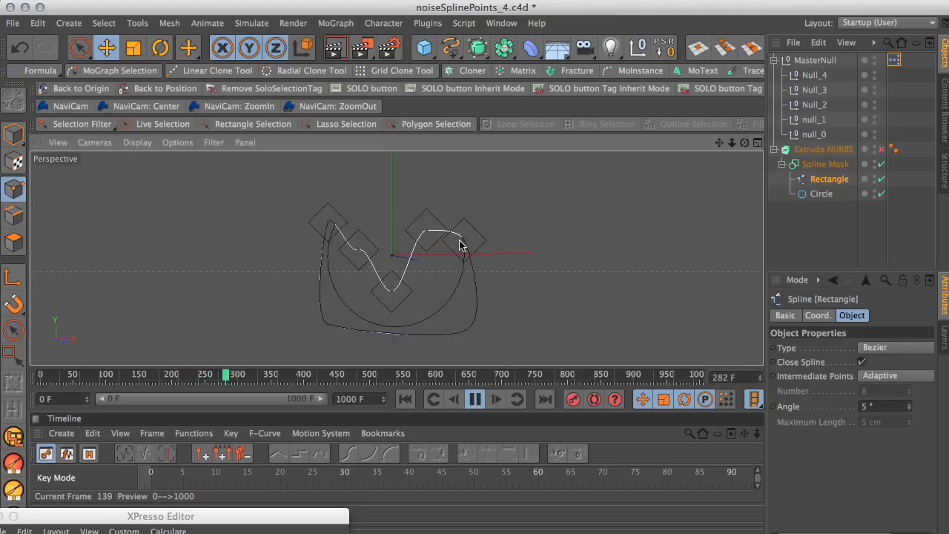
left_click(881, 149)
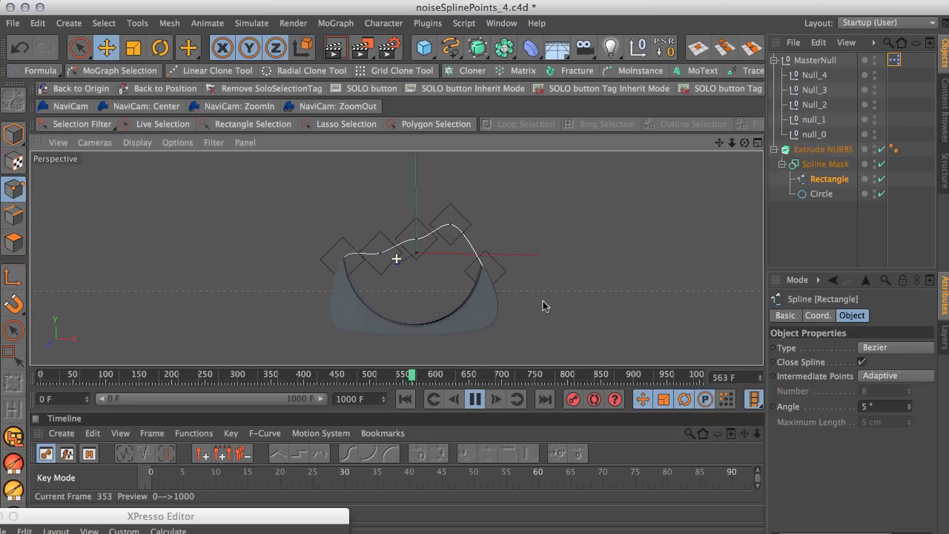
left_click_drag(486, 309, 571, 283, "alt")
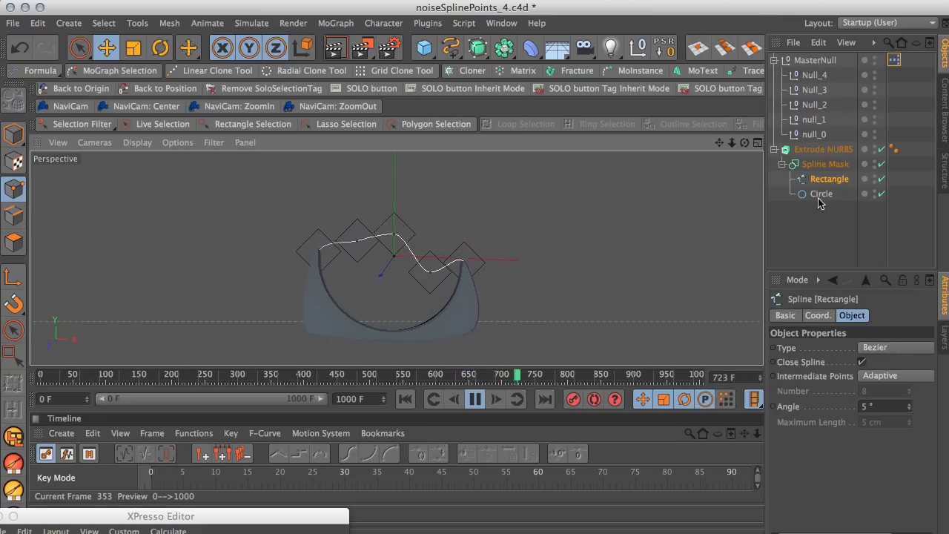
left_click(405, 400)
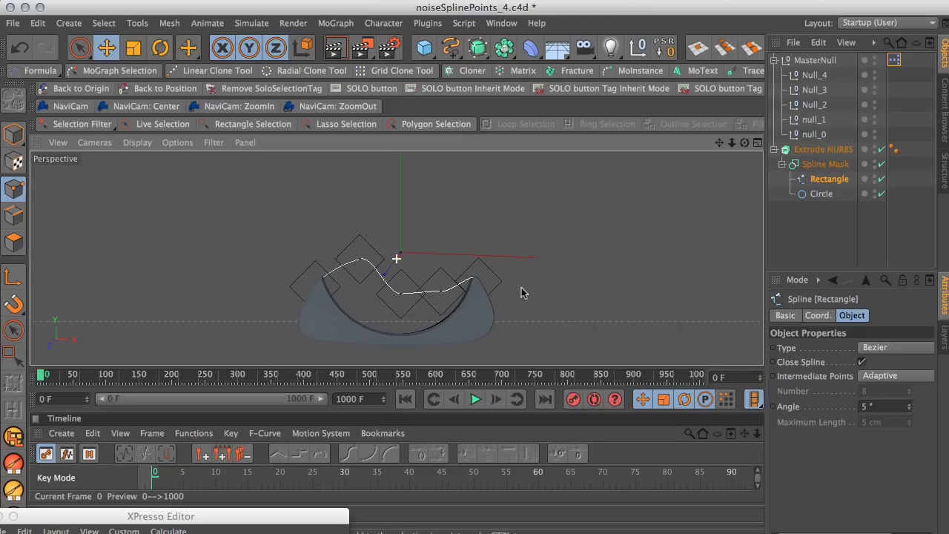
Add a Text spline and set its text to "hE"
left_click_drag(468, 59, 517, 182)
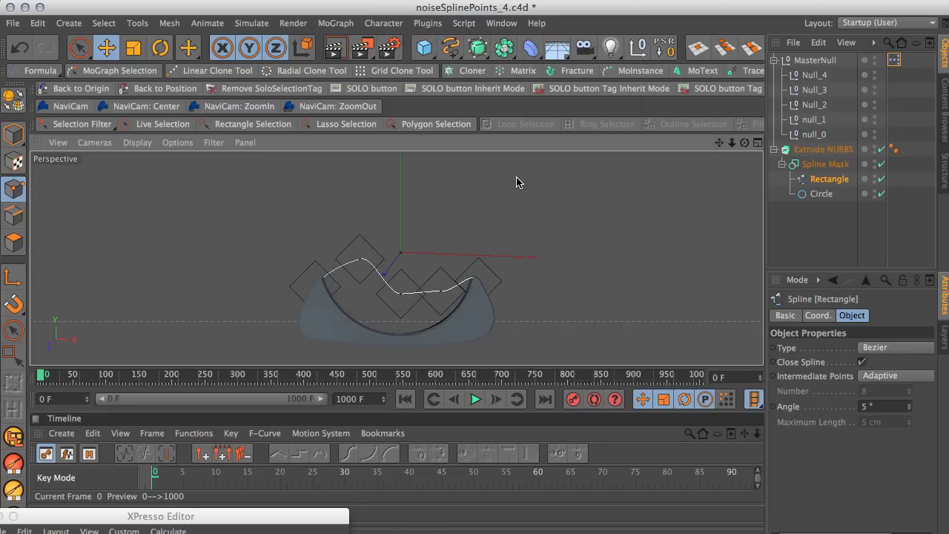
left_click_drag(833, 351, 771, 348)
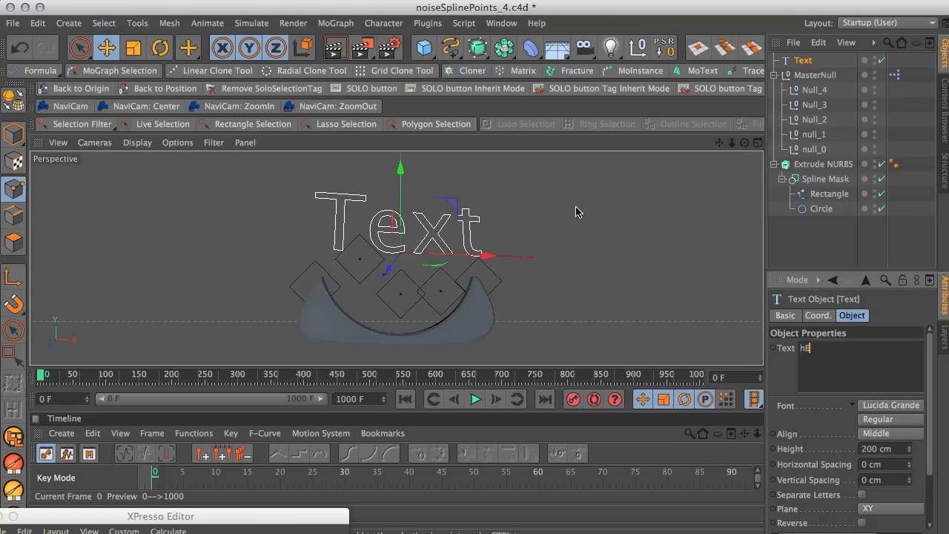
type("hE")
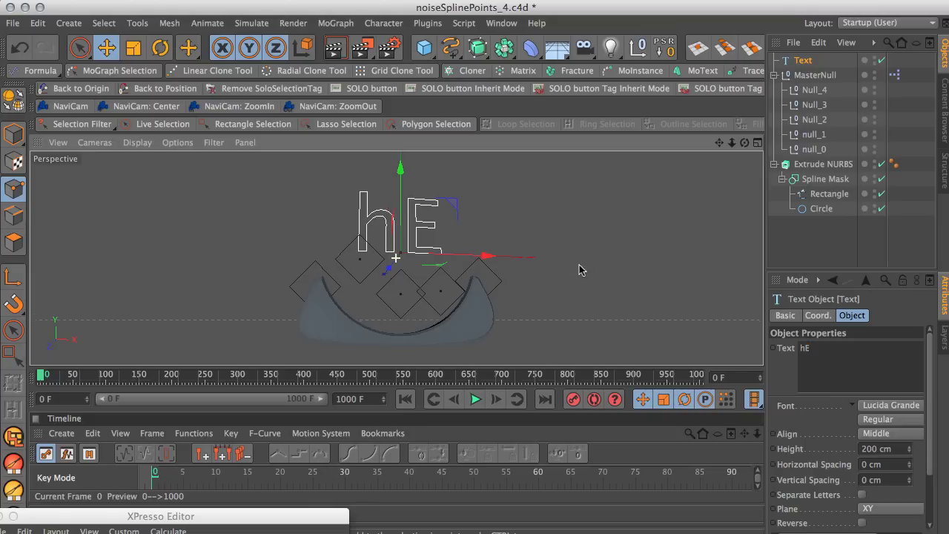
Scale up the Text spline and move it down along Y so it overlaps the wavy extruded shape
left_click_drag(581, 270, 539, 281, "alt")
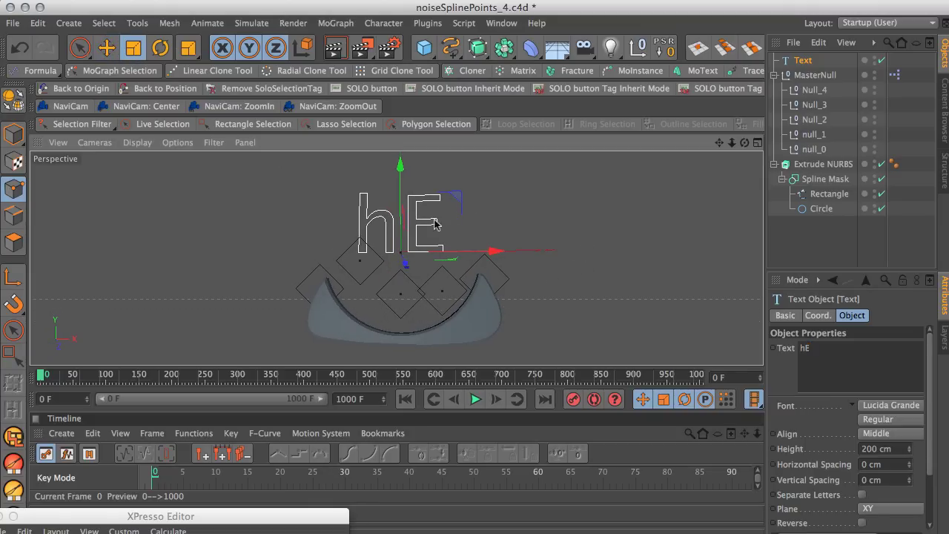
key("t")
left_click_drag(436, 223, 575, 231)
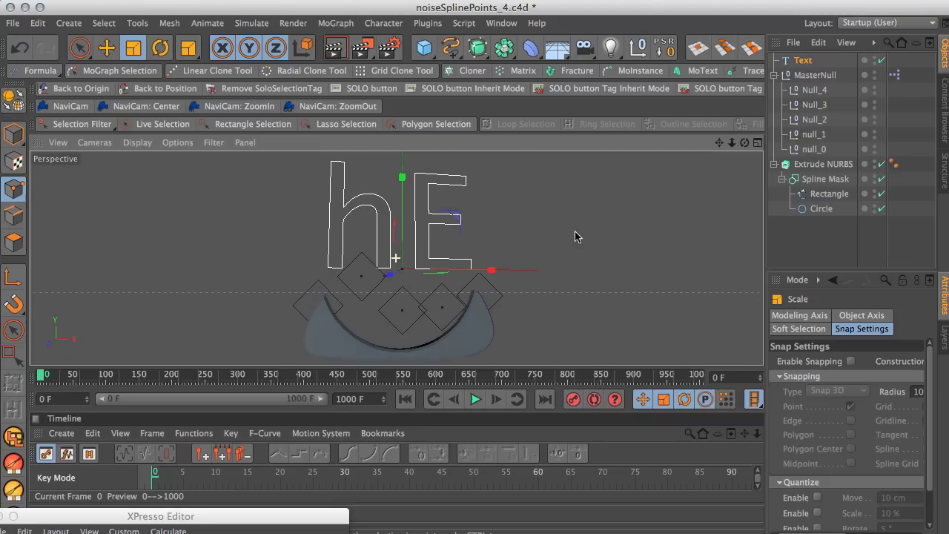
key("e")
left_click_drag(401, 177, 403, 251)
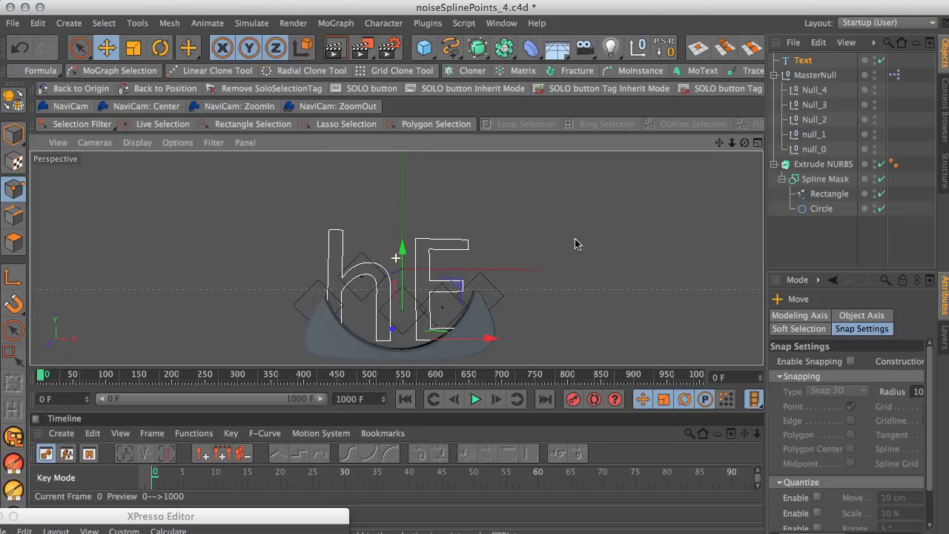
left_click_drag(577, 244, 572, 220, "alt")
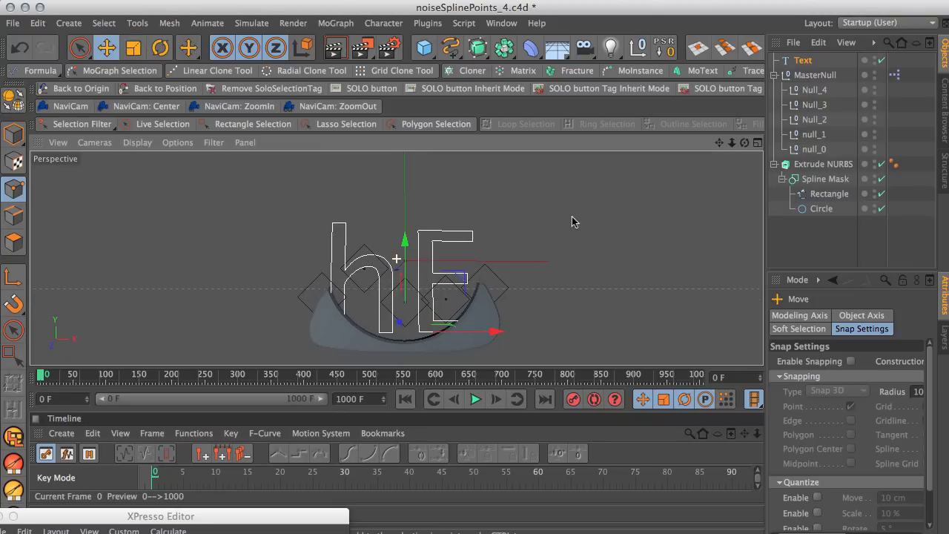
Place the Text spline in the Spline Mask between Rectangle and Circle, and disable the Circle
left_click(798, 62)
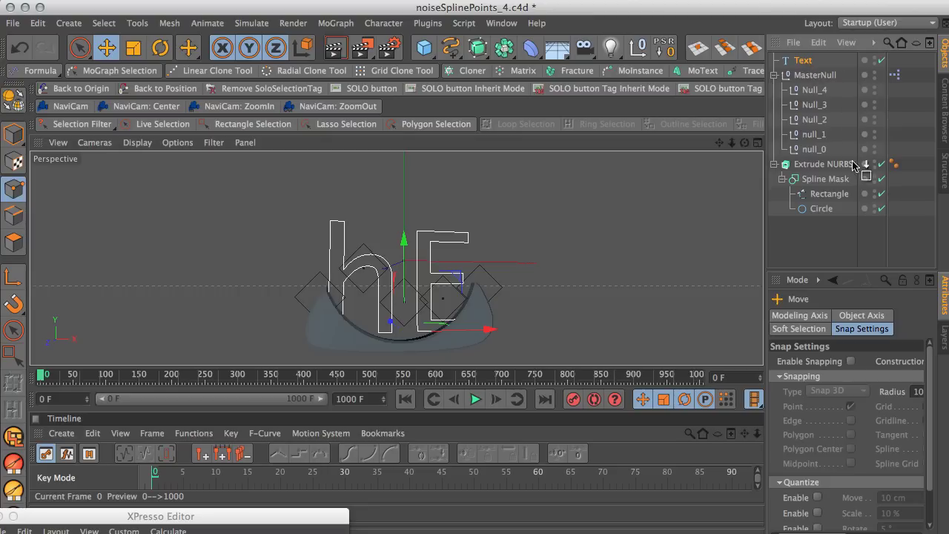
left_click_drag(819, 205, 819, 207)
left_click(821, 209)
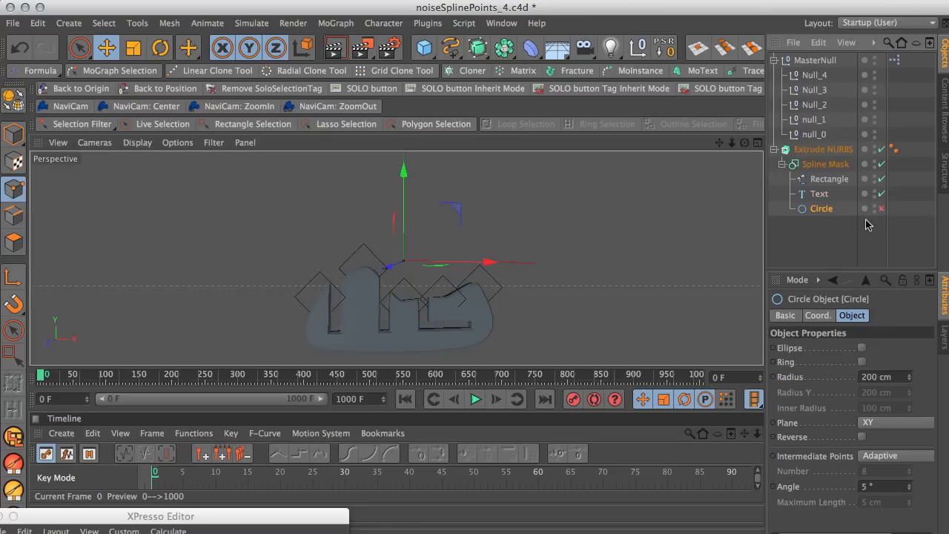
Set the Spline Mask's mode to A intersect B and play the animation to preview the text reveal
mouse_move(558, 267)
left_mouse_down("alt")
mouse_move(599, 256)
mouse_move(566, 265)
left_mouse_up("alt")
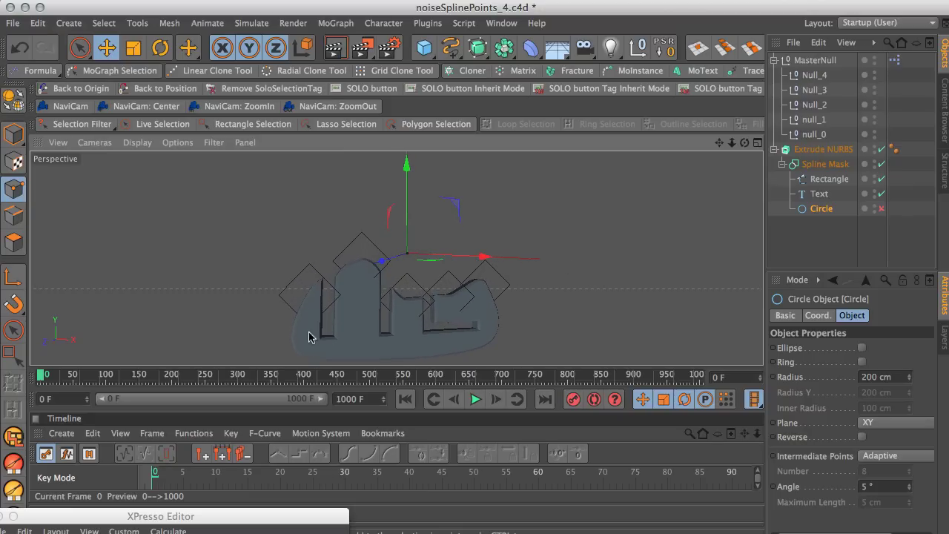
left_click(819, 165)
left_click(854, 355)
left_click(852, 347)
left_click(854, 353)
left_click(852, 363)
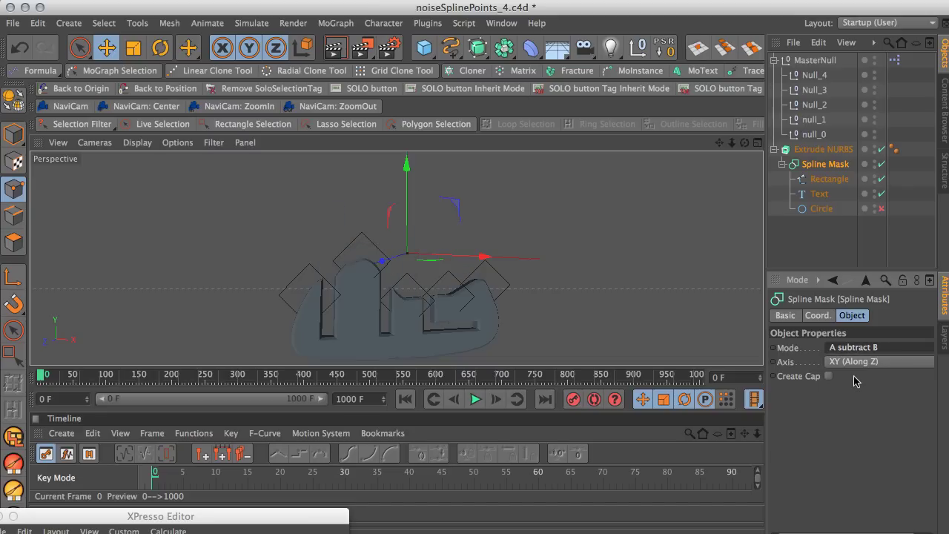
left_click(854, 347)
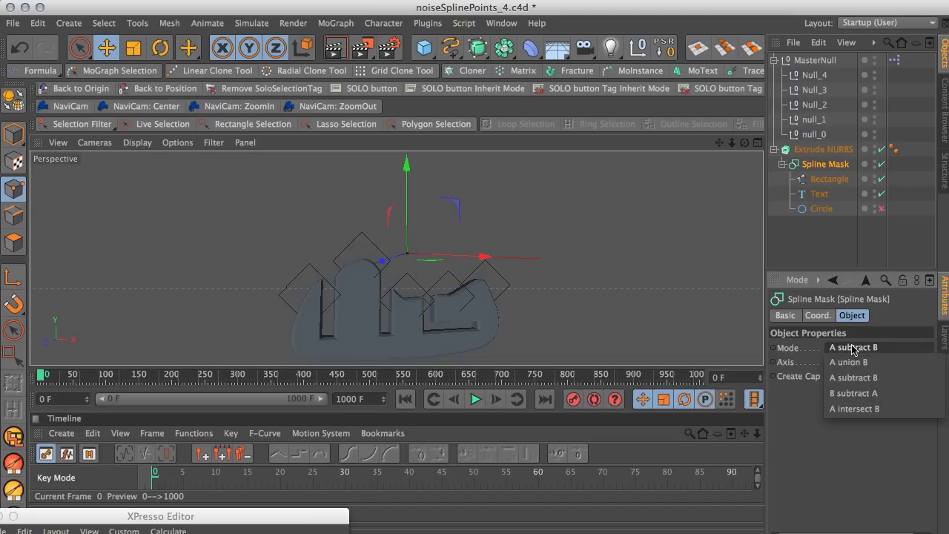
left_click(844, 410)
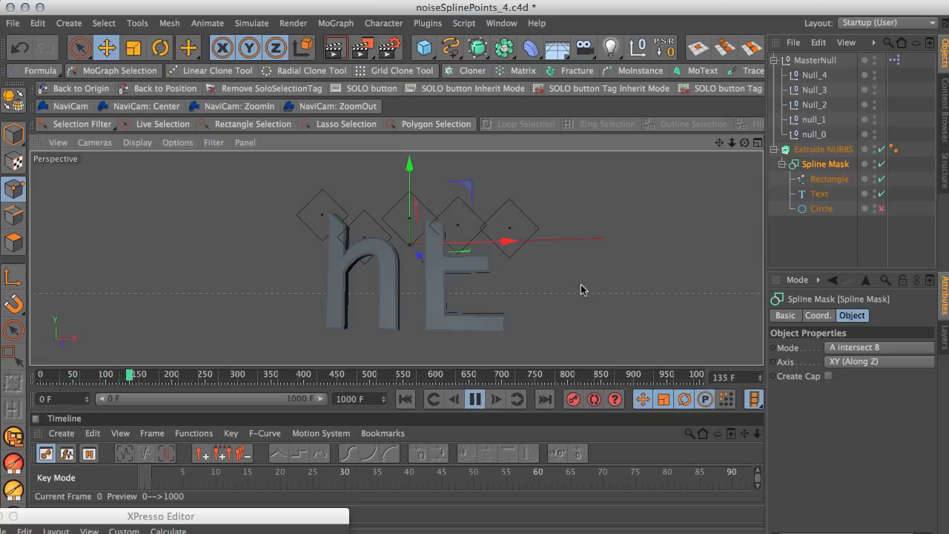
left_click_drag(390, 293, 563, 294, "alt")
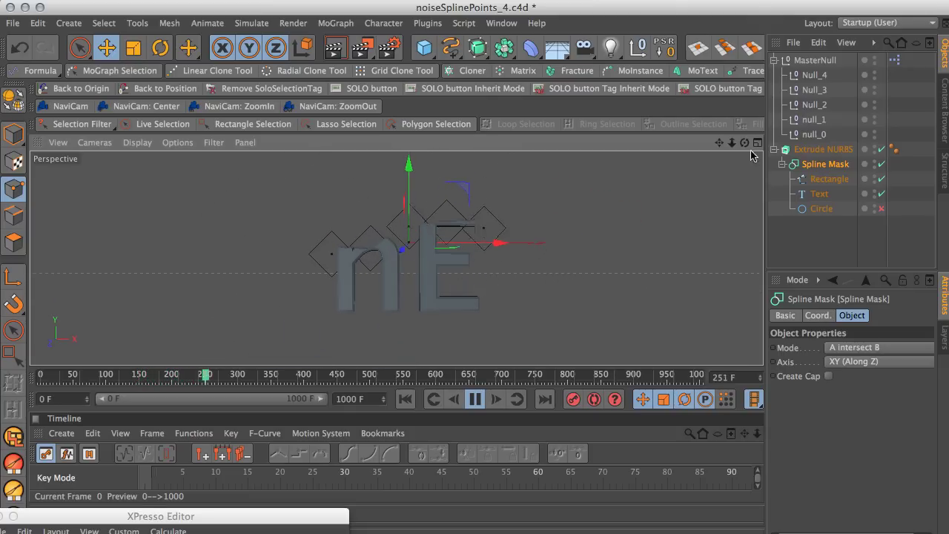
At frame 0, lower MasterNull along Y to about -170 cm, below the text, and keyframe its Y position
left_click(809, 63)
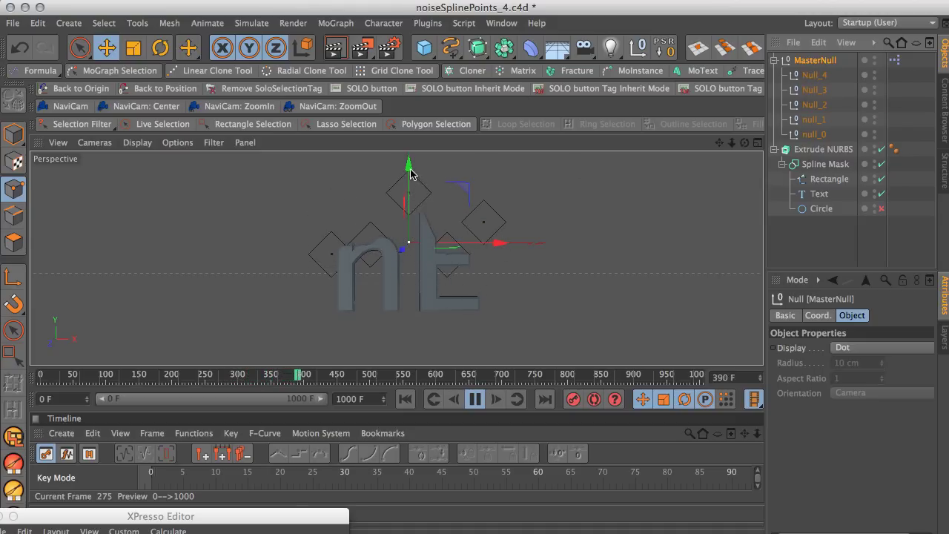
left_click(405, 401)
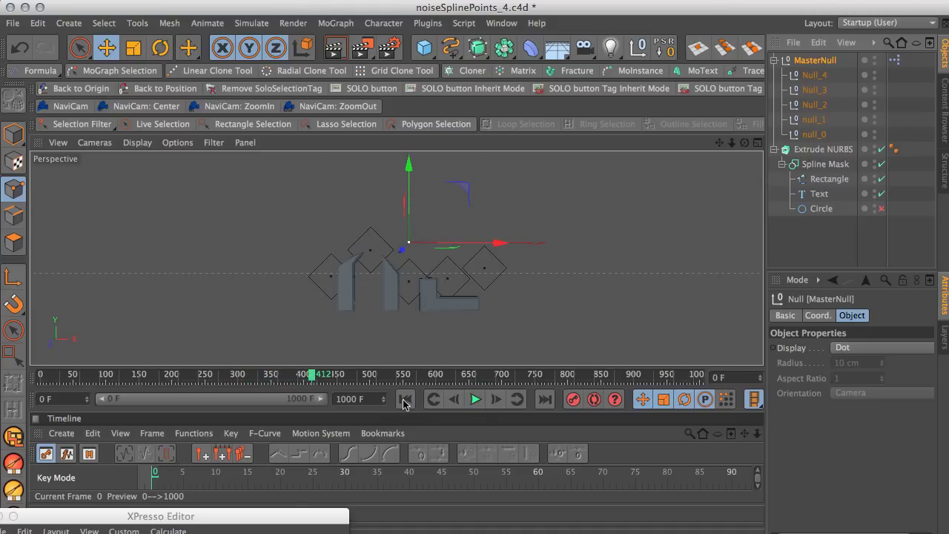
left_click_drag(410, 169, 405, 235)
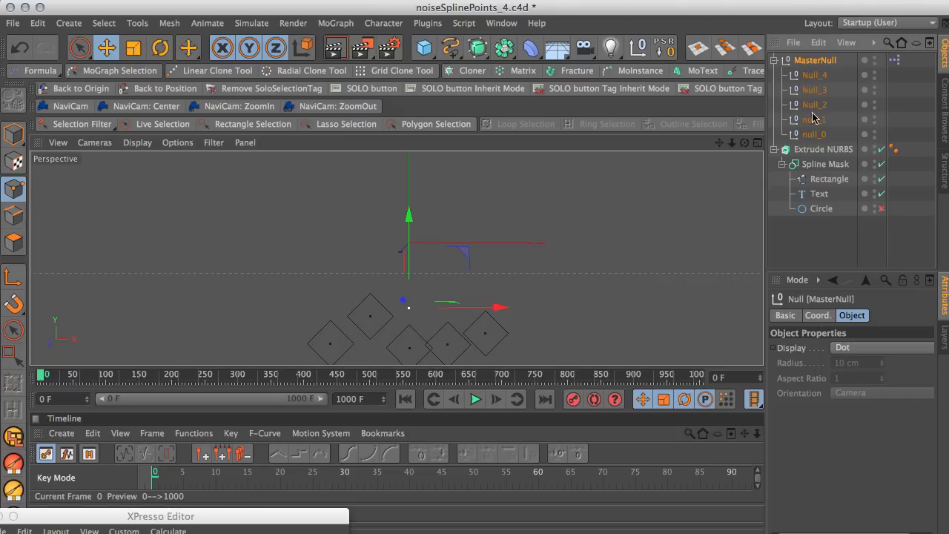
left_click(818, 315)
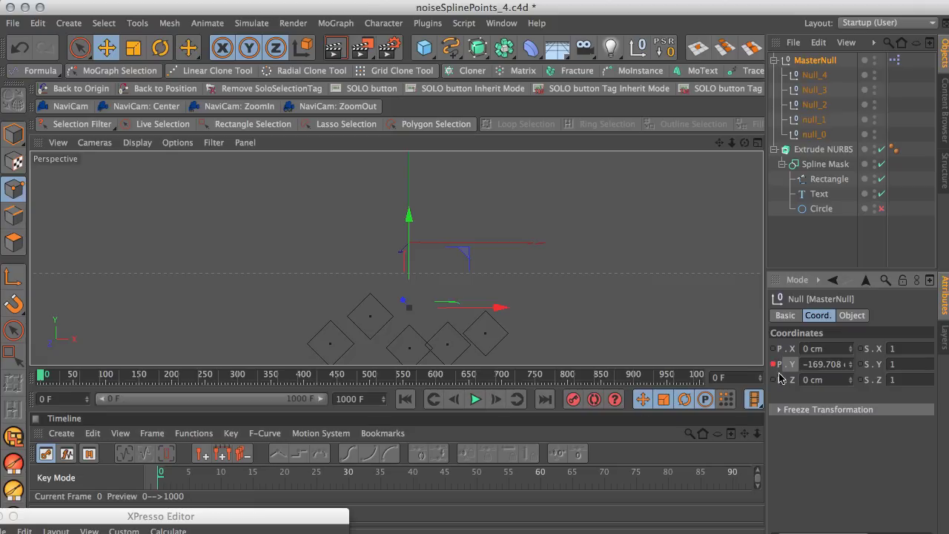
At frame 197, raise MasterNull along Y to about 162 cm, above the text, and keyframe its Y position
left_click_drag(41, 378, 170, 383)
left_click_drag(412, 237, 408, 181)
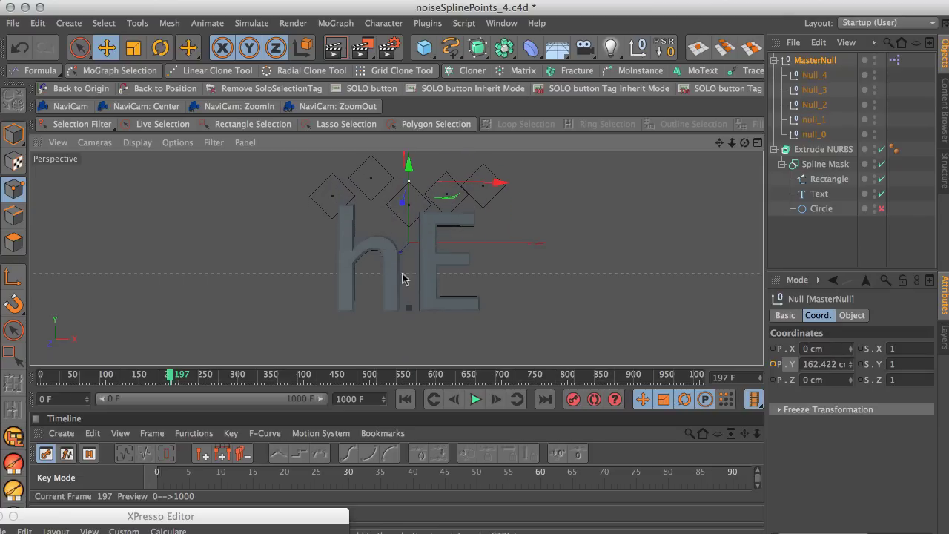
left_click(773, 364)
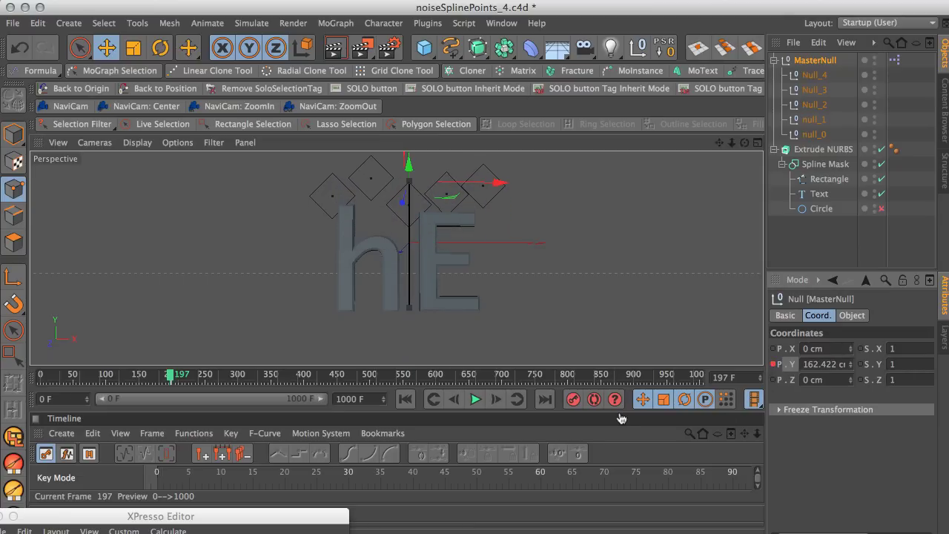
Play the animation from the start to review the rising text reveal, and stop it
left_click(405, 400)
left_click(475, 400)
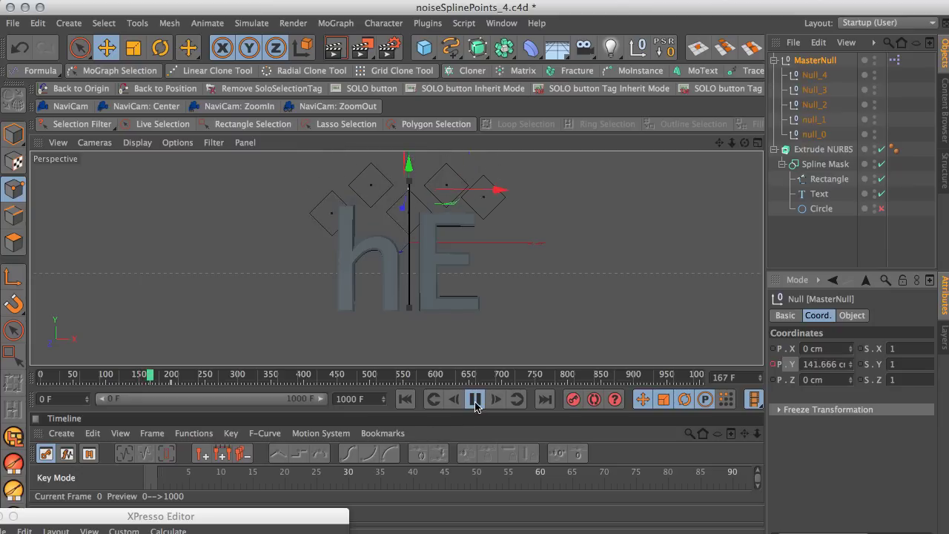
left_click_drag(517, 296, 467, 339, "alt")
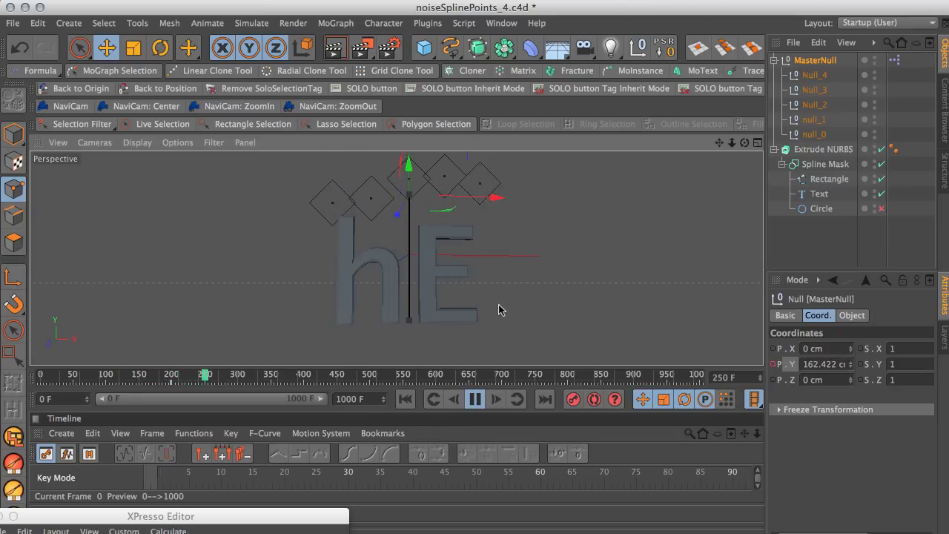
left_click(475, 404)
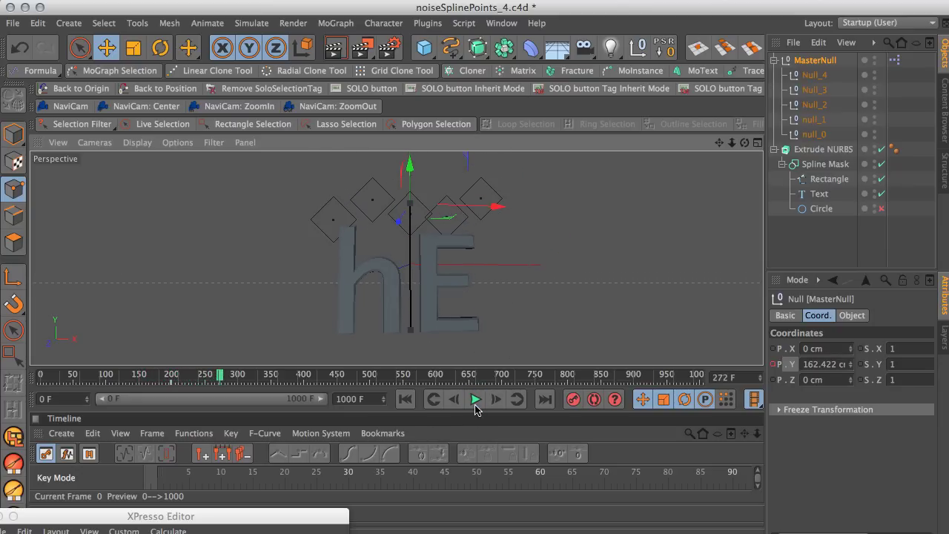
Scale MasterNull up to about 160% so the nulls spread wider than the text
left_click(810, 64)
left_click(818, 180)
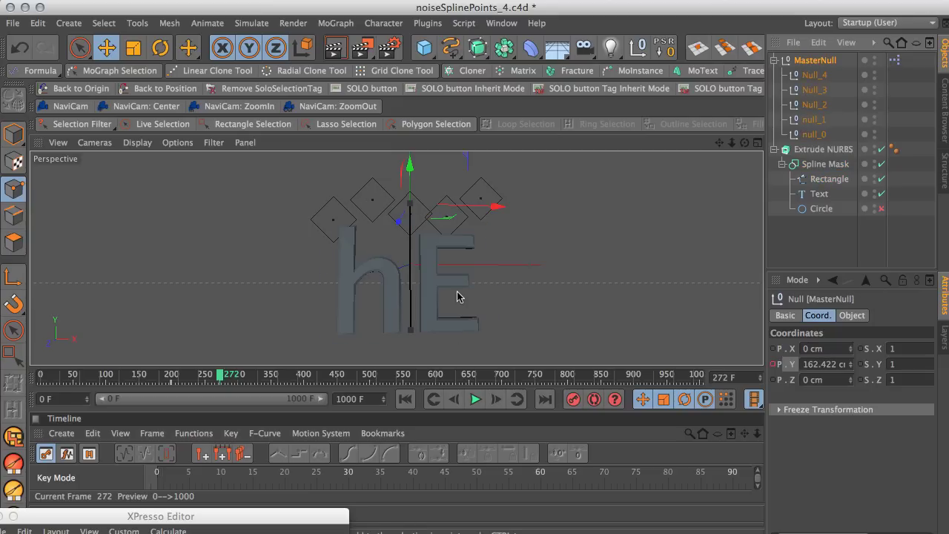
key("t")
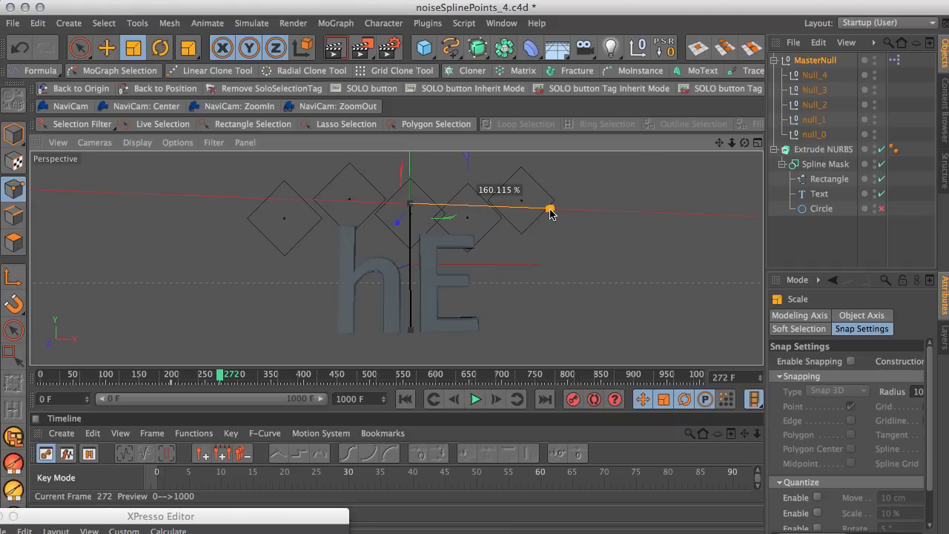
Select the Rectangle spline and replay the animation from the start to check its outline around the text from several angles
left_click(822, 180)
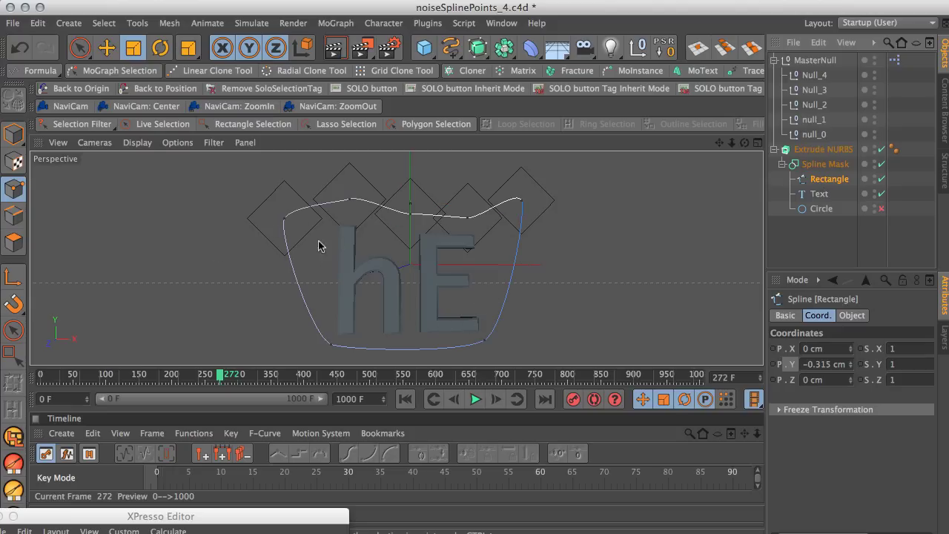
left_click_drag(552, 261, 408, 254, "alt")
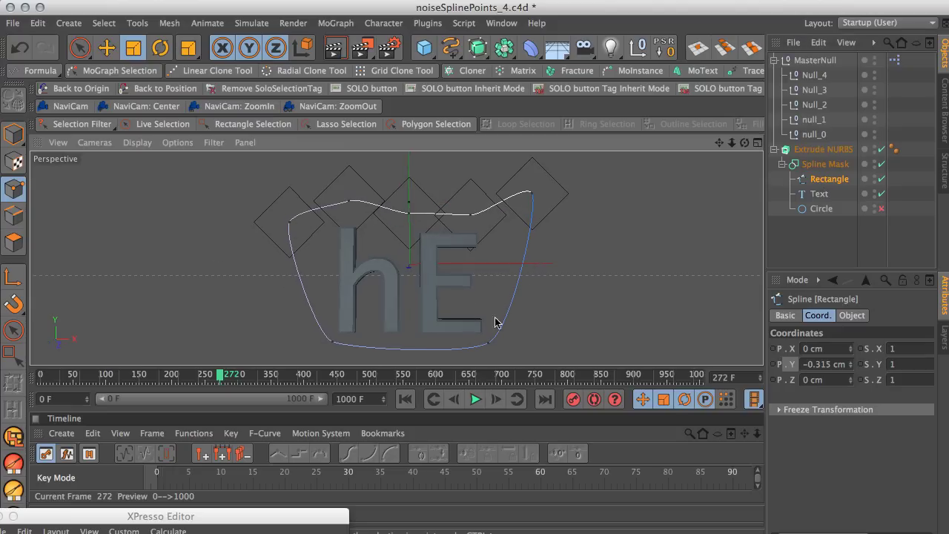
left_click(408, 399)
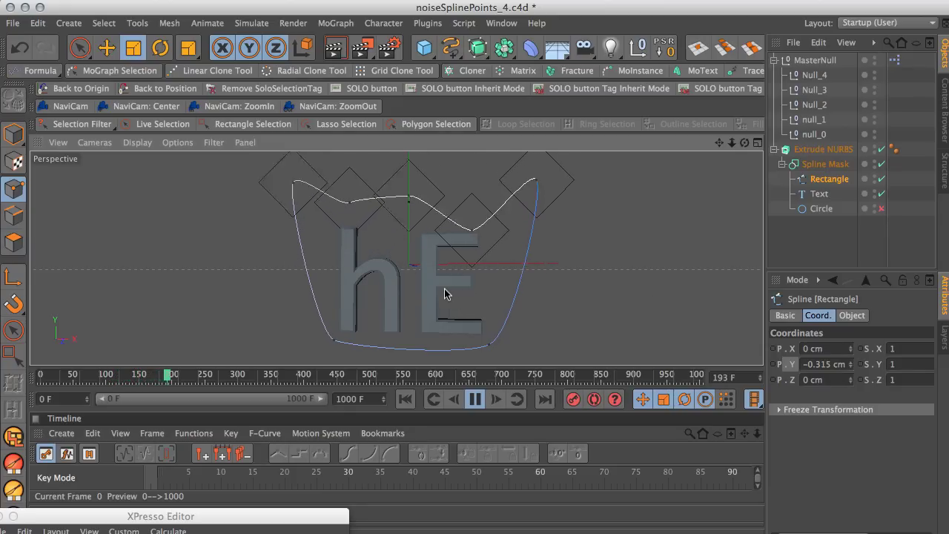
key("shift+f")
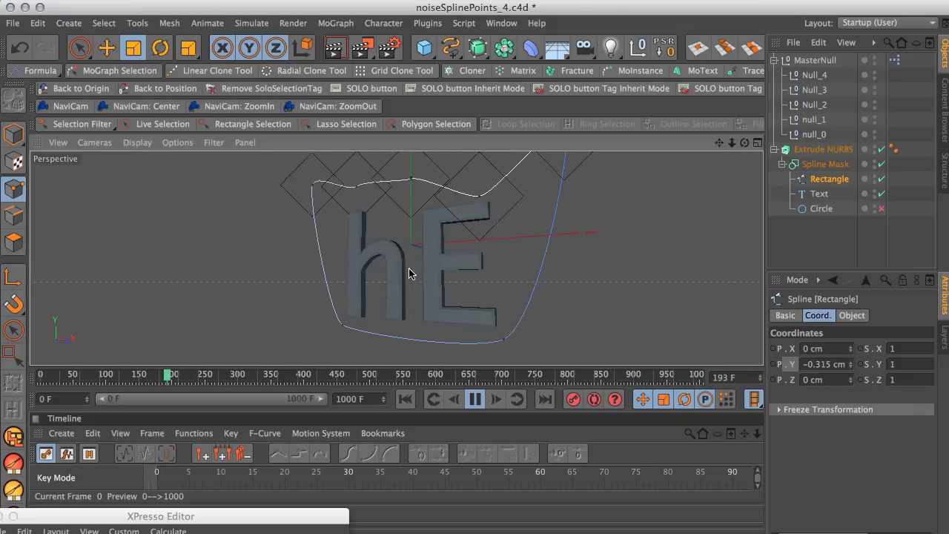
left_click_drag(455, 303, 480, 304, "alt")
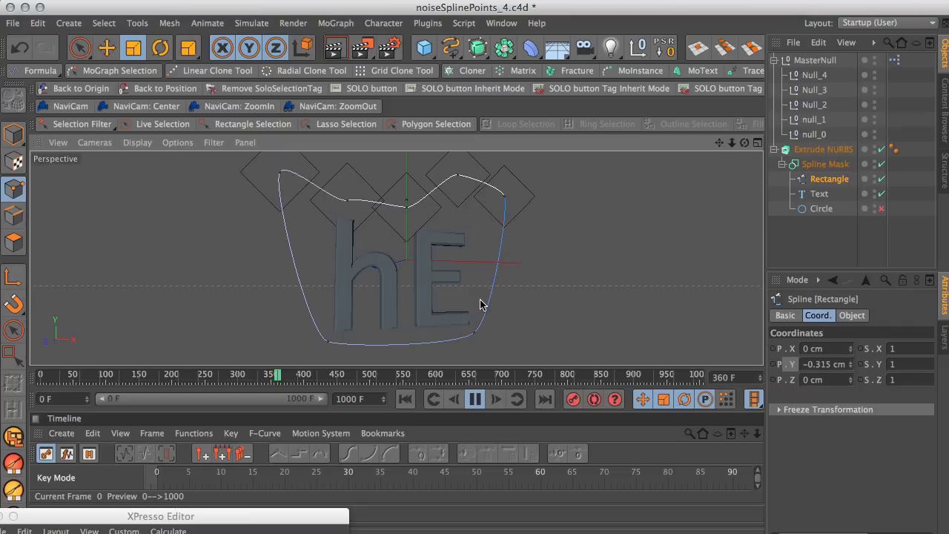
left_click(477, 400)
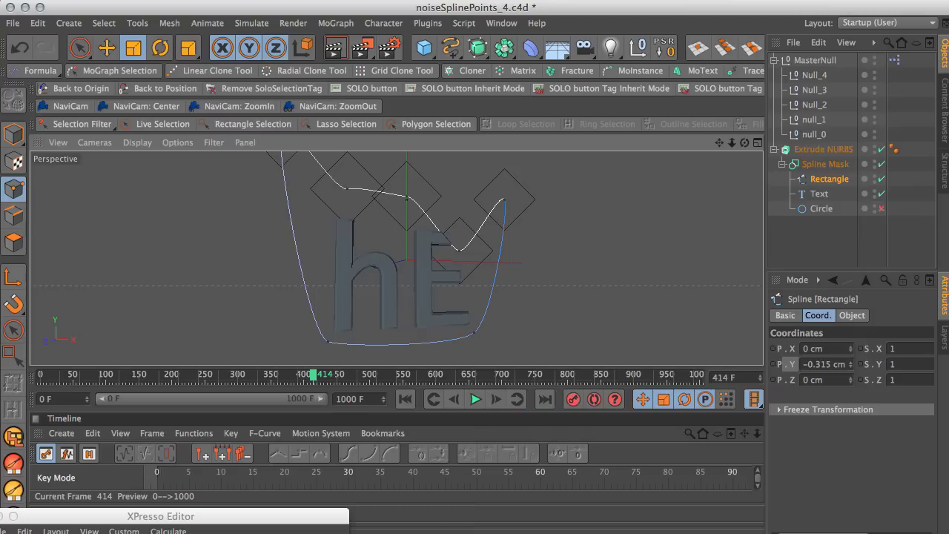
Switch to the web browser and browse the tutorial posts on huemanelement.com
key("super+Tab")
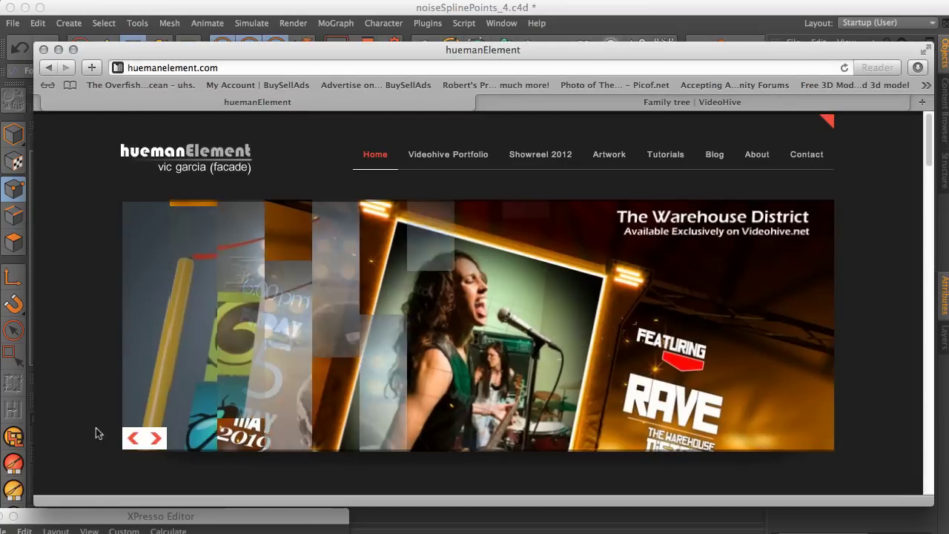
left_click_drag(252, 56, 237, 49)
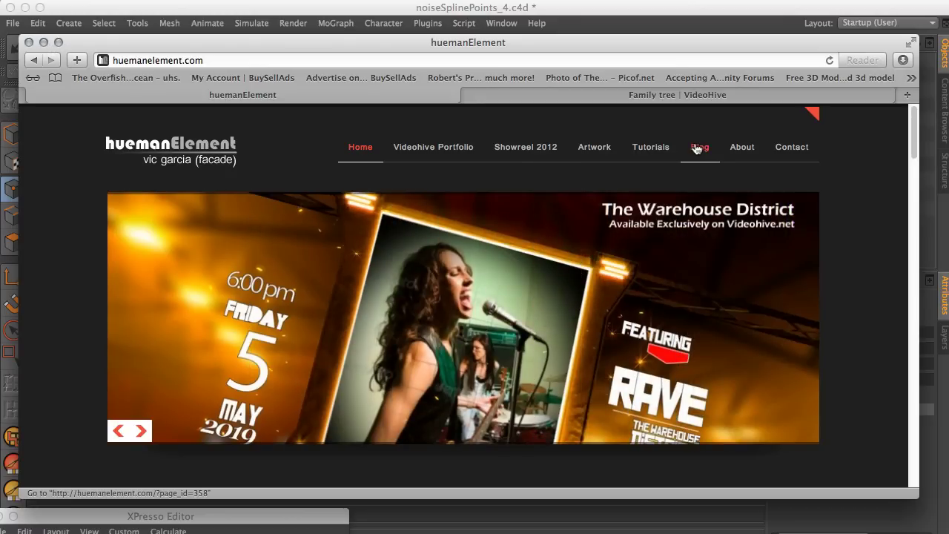
left_click_drag(911, 140, 910, 236)
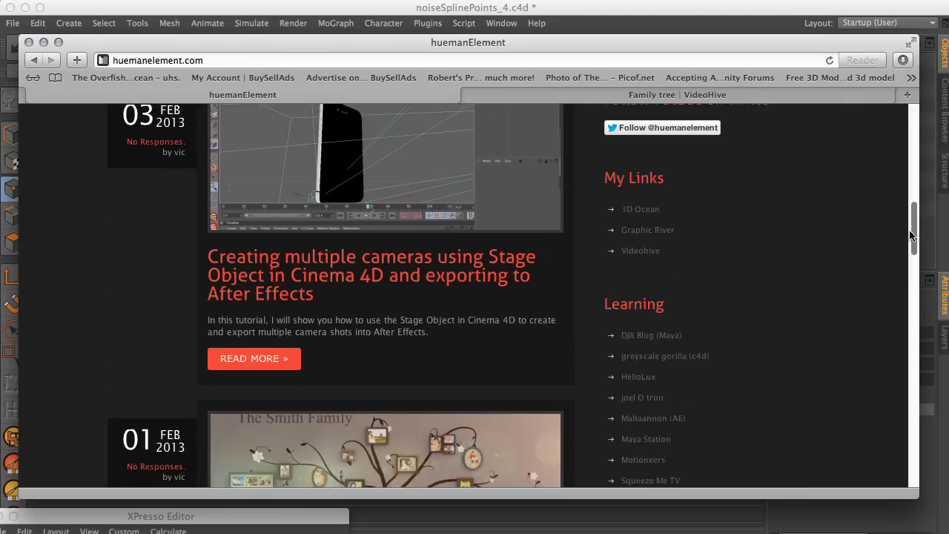